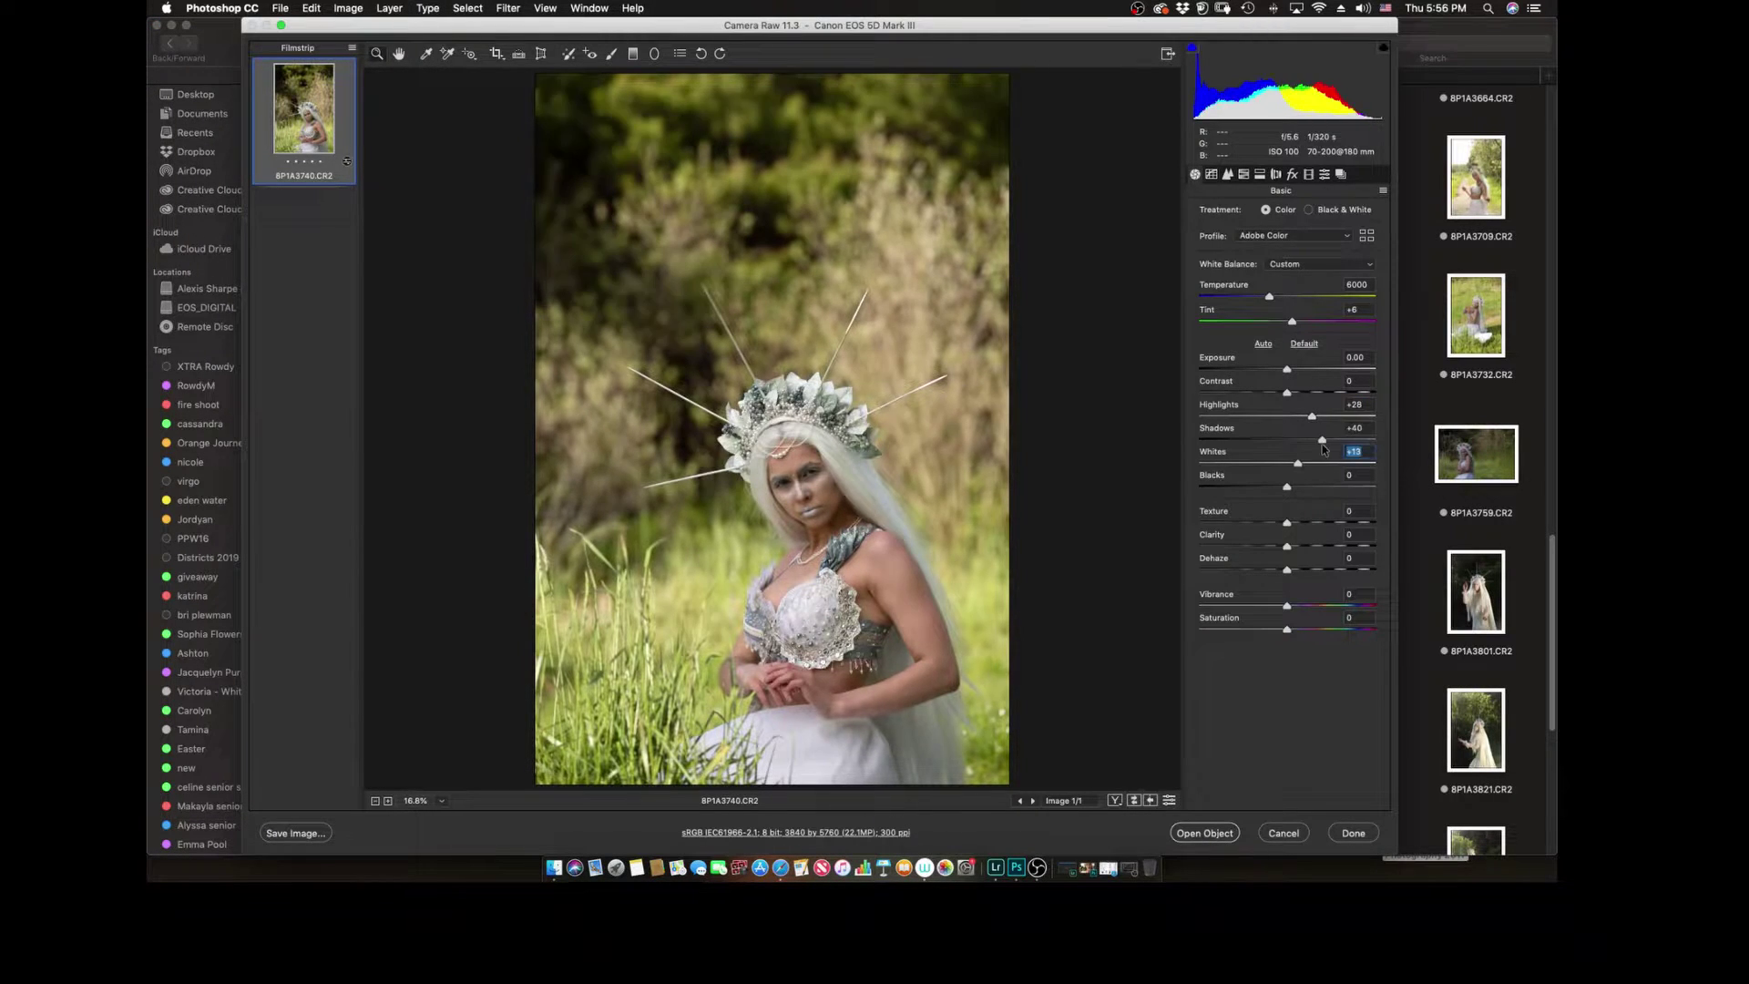
Step: Brighten the photo by raising the highlights, shadows and whites sliders in Camera Raw
left_click_drag(1269, 296, 1263, 297)
key("ctrl+alt+2")
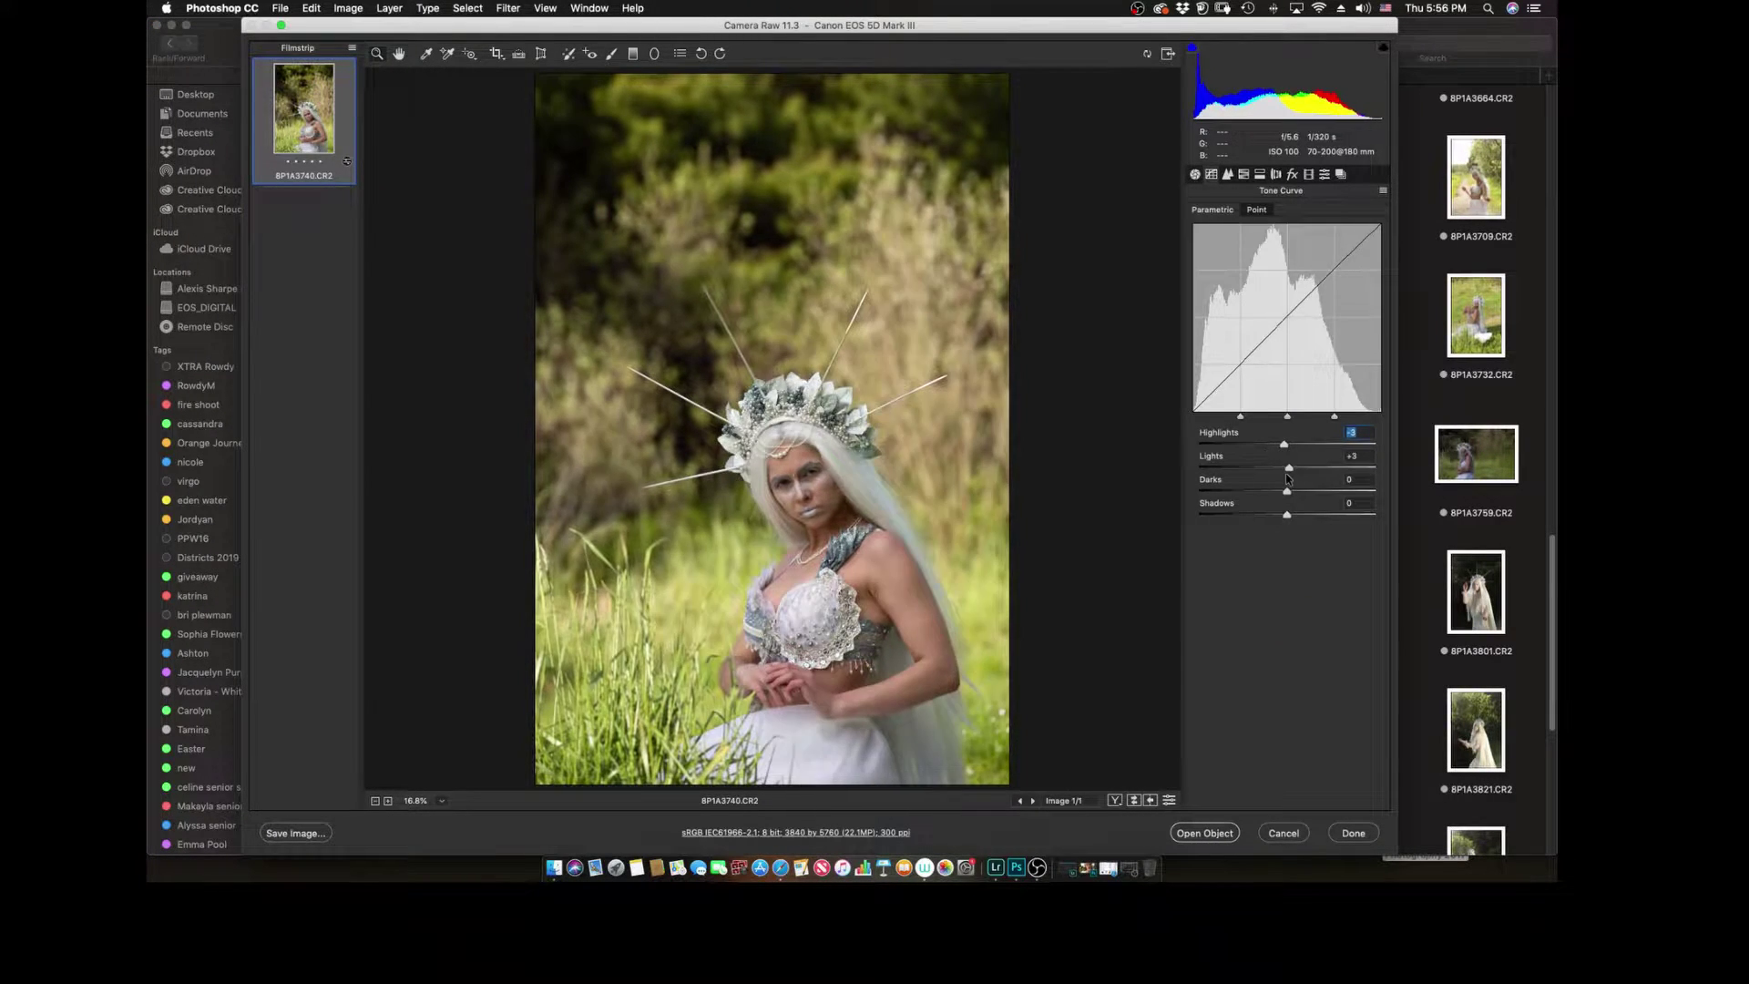
key("ctrl+alt+4")
Step: Adjust the HSL hues, entering 18 and -5 and shifting greens toward teal
mouse_move(1287, 262)
left_mouse_down()
mouse_move(1357, 297)
mouse_move(1310, 341)
left_mouse_up()
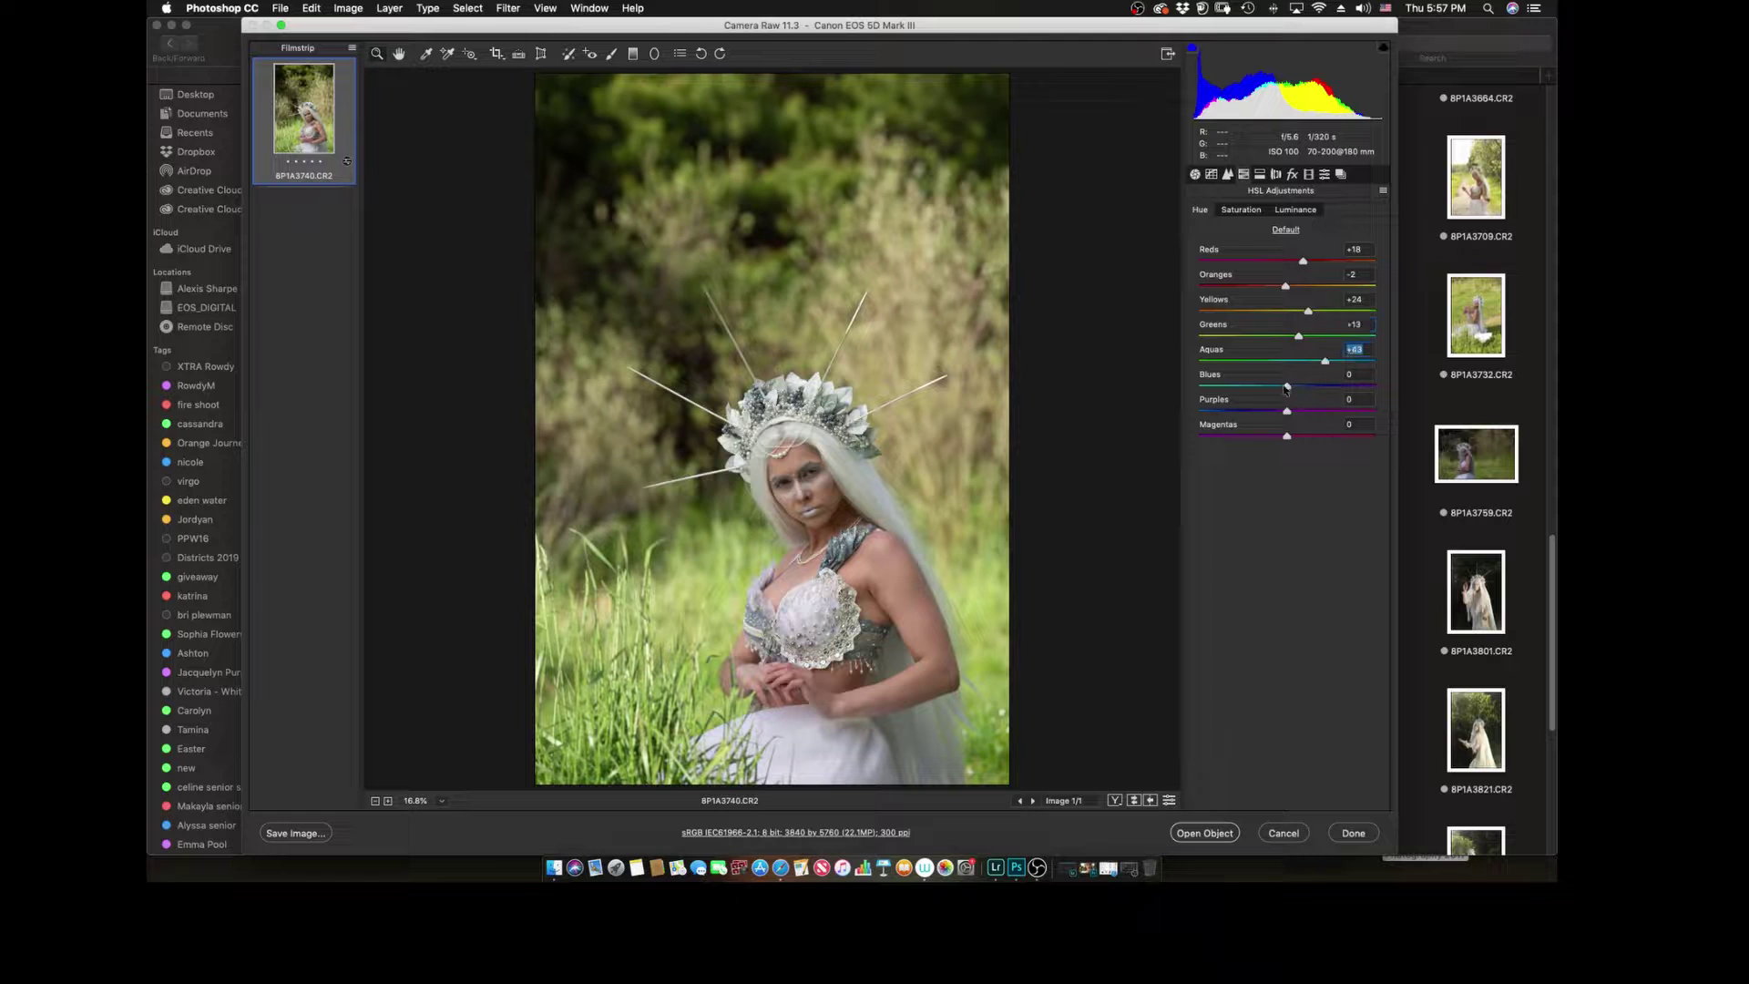
key("Tab")
type("18")
key("Tab")
type("18")
key("Tab")
type("-5")
left_click(1354, 349)
mouse_move(1299, 336)
left_mouse_down()
mouse_move(1348, 336)
mouse_move(1266, 336)
left_mouse_up()
Step: Raise the saturation of the reds and oranges in the HSL panel
left_click(1241, 210)
left_click(1200, 211)
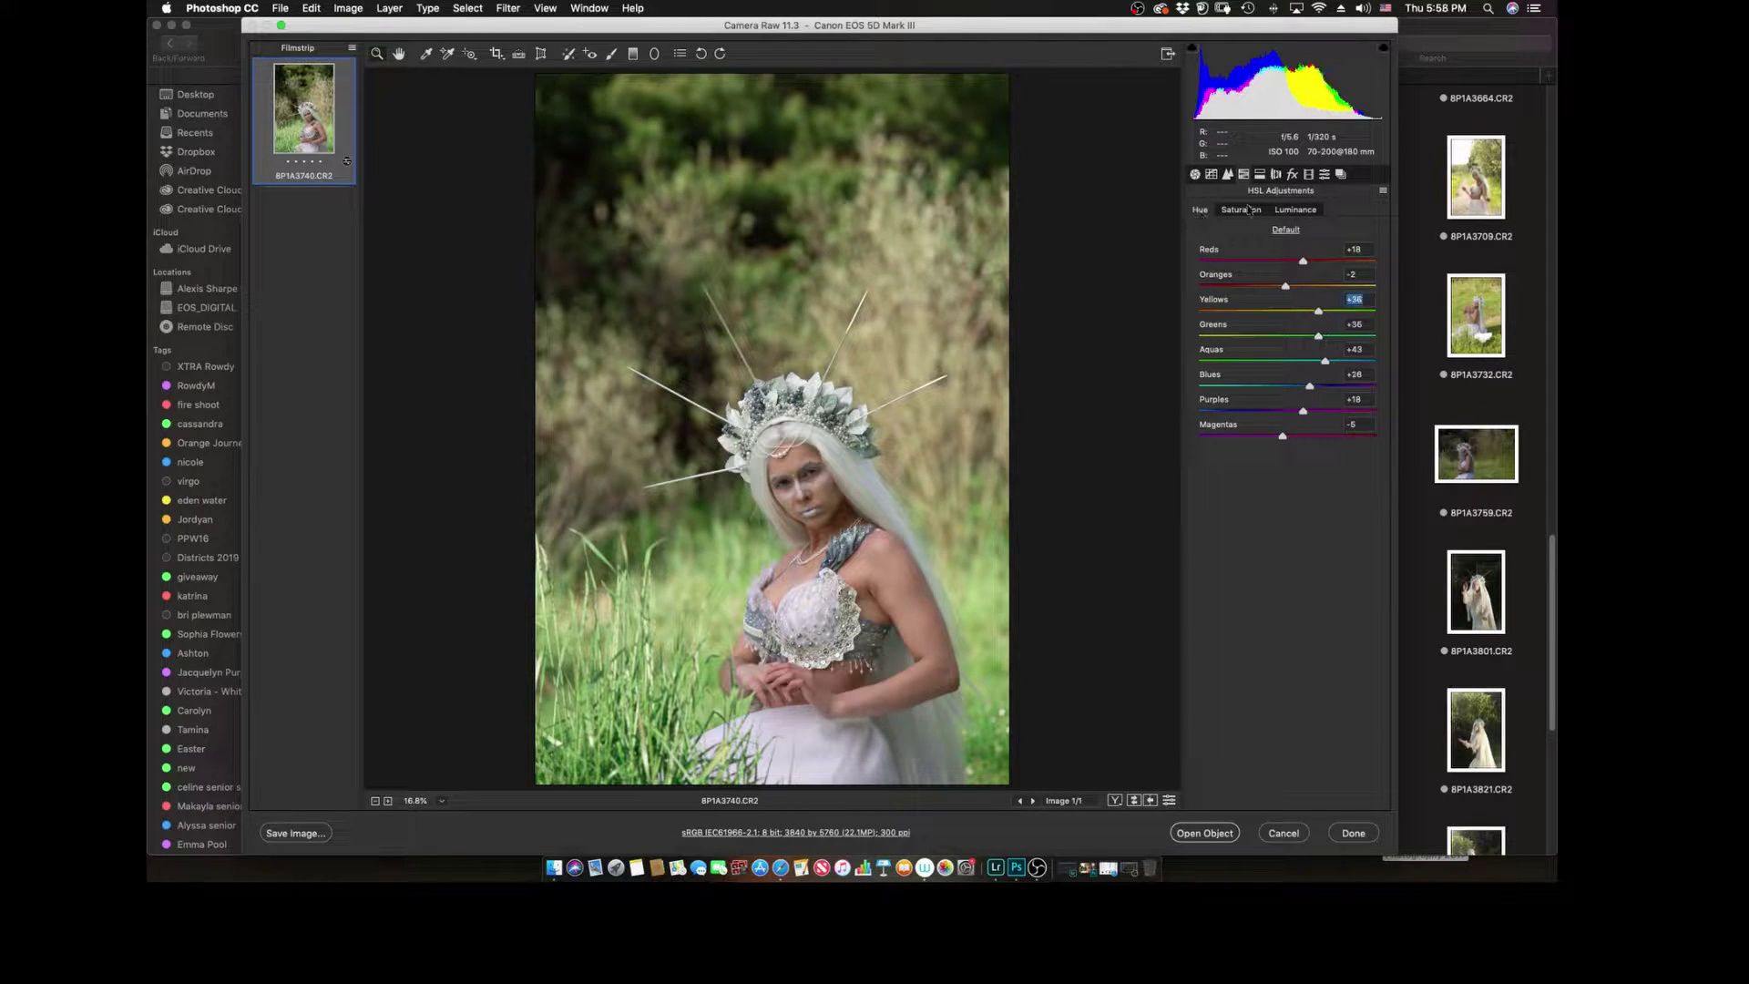
left_click(1249, 209)
left_click_drag(1286, 286, 1300, 288)
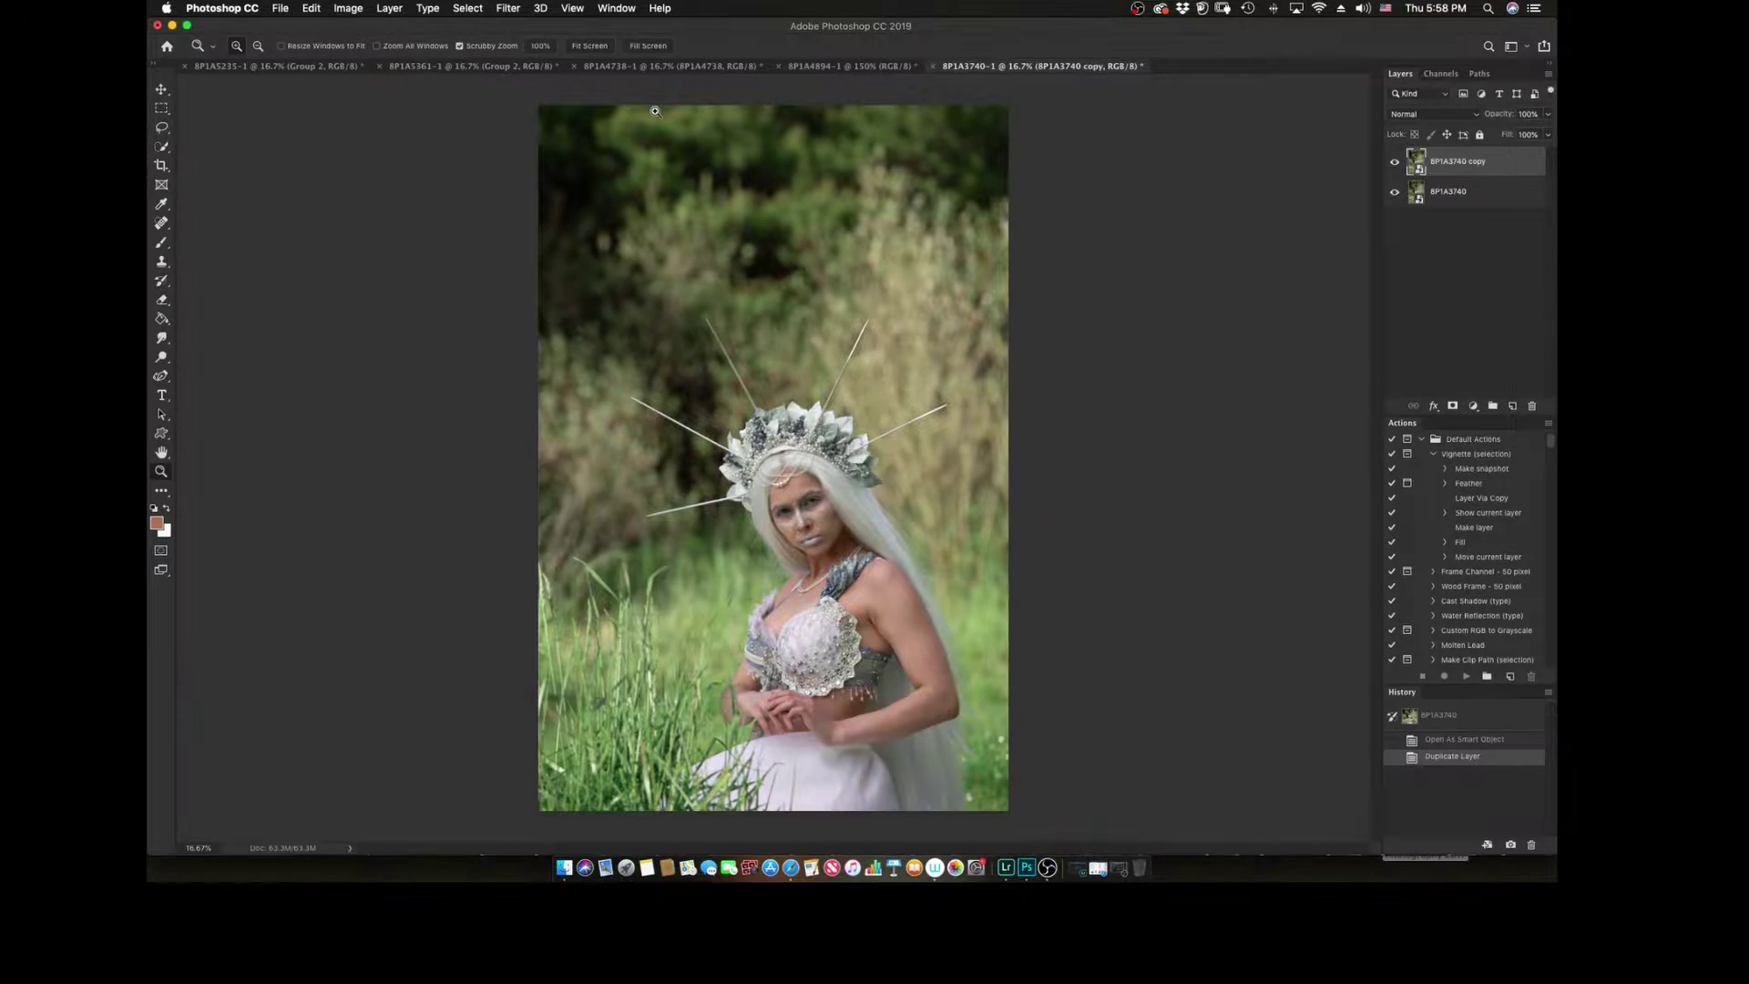
Step: Apply face-aware Liquify, then merge visible layers into a new layer and duplicate it
key("super+shift+x")
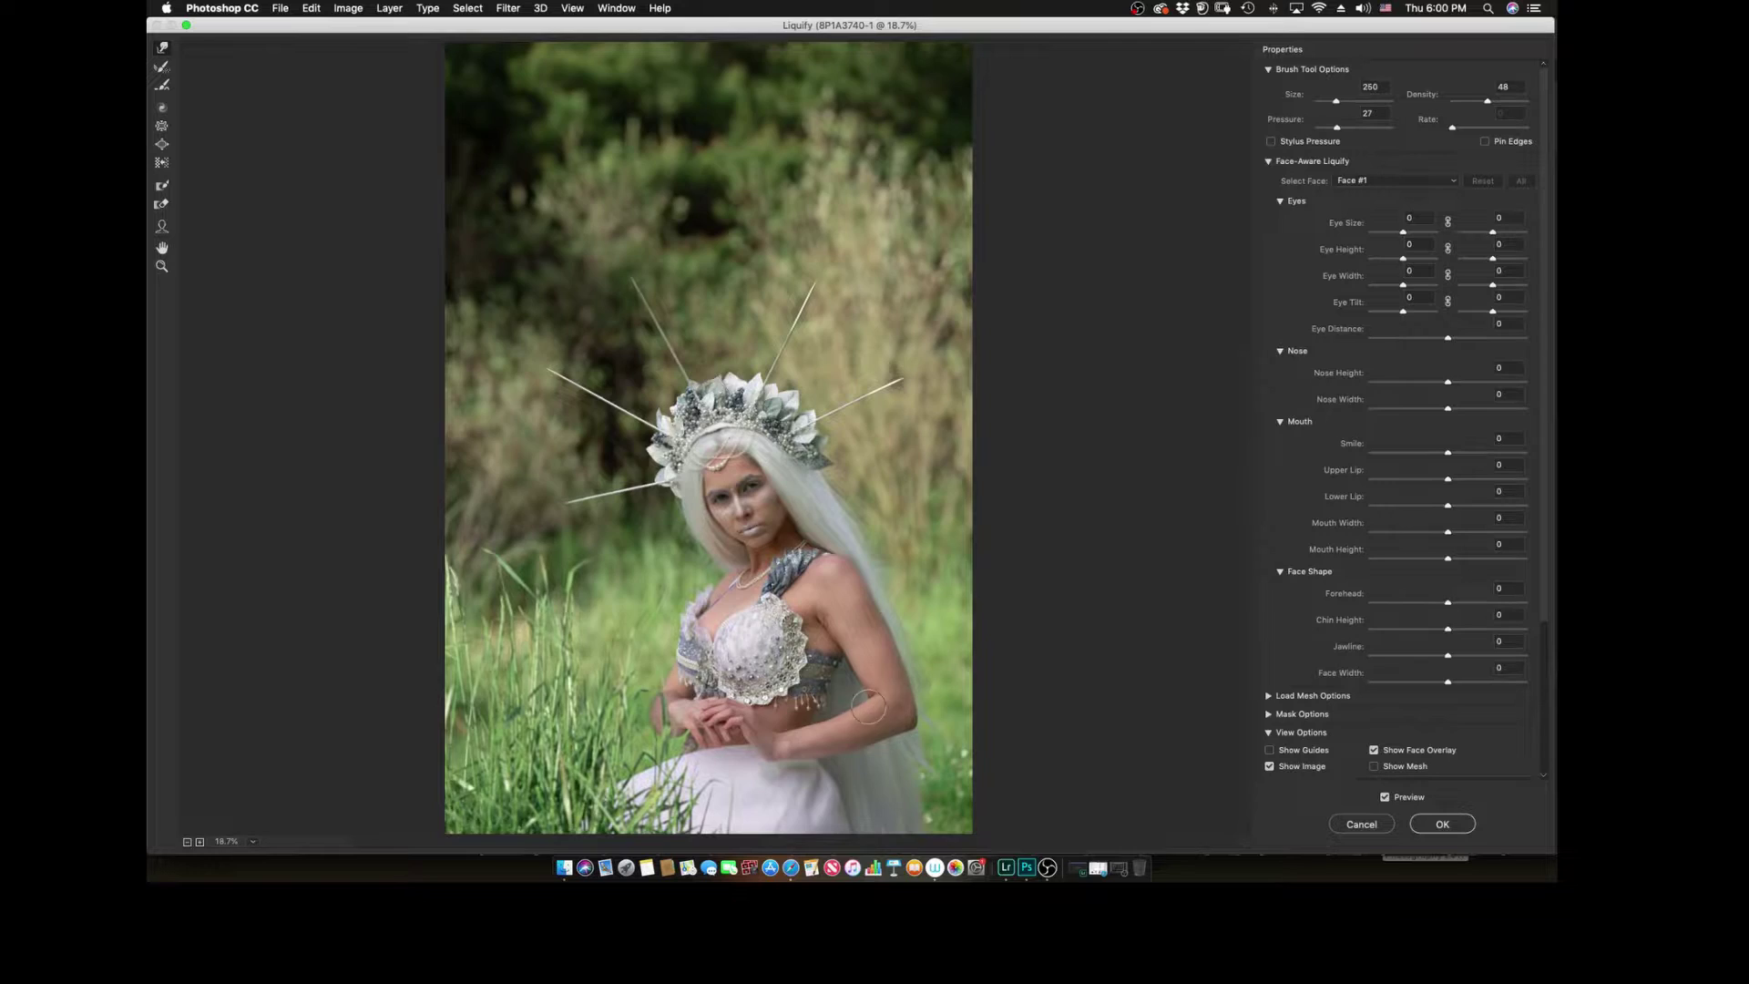
scroll(715, 586, "up", 4)
left_click(1442, 823)
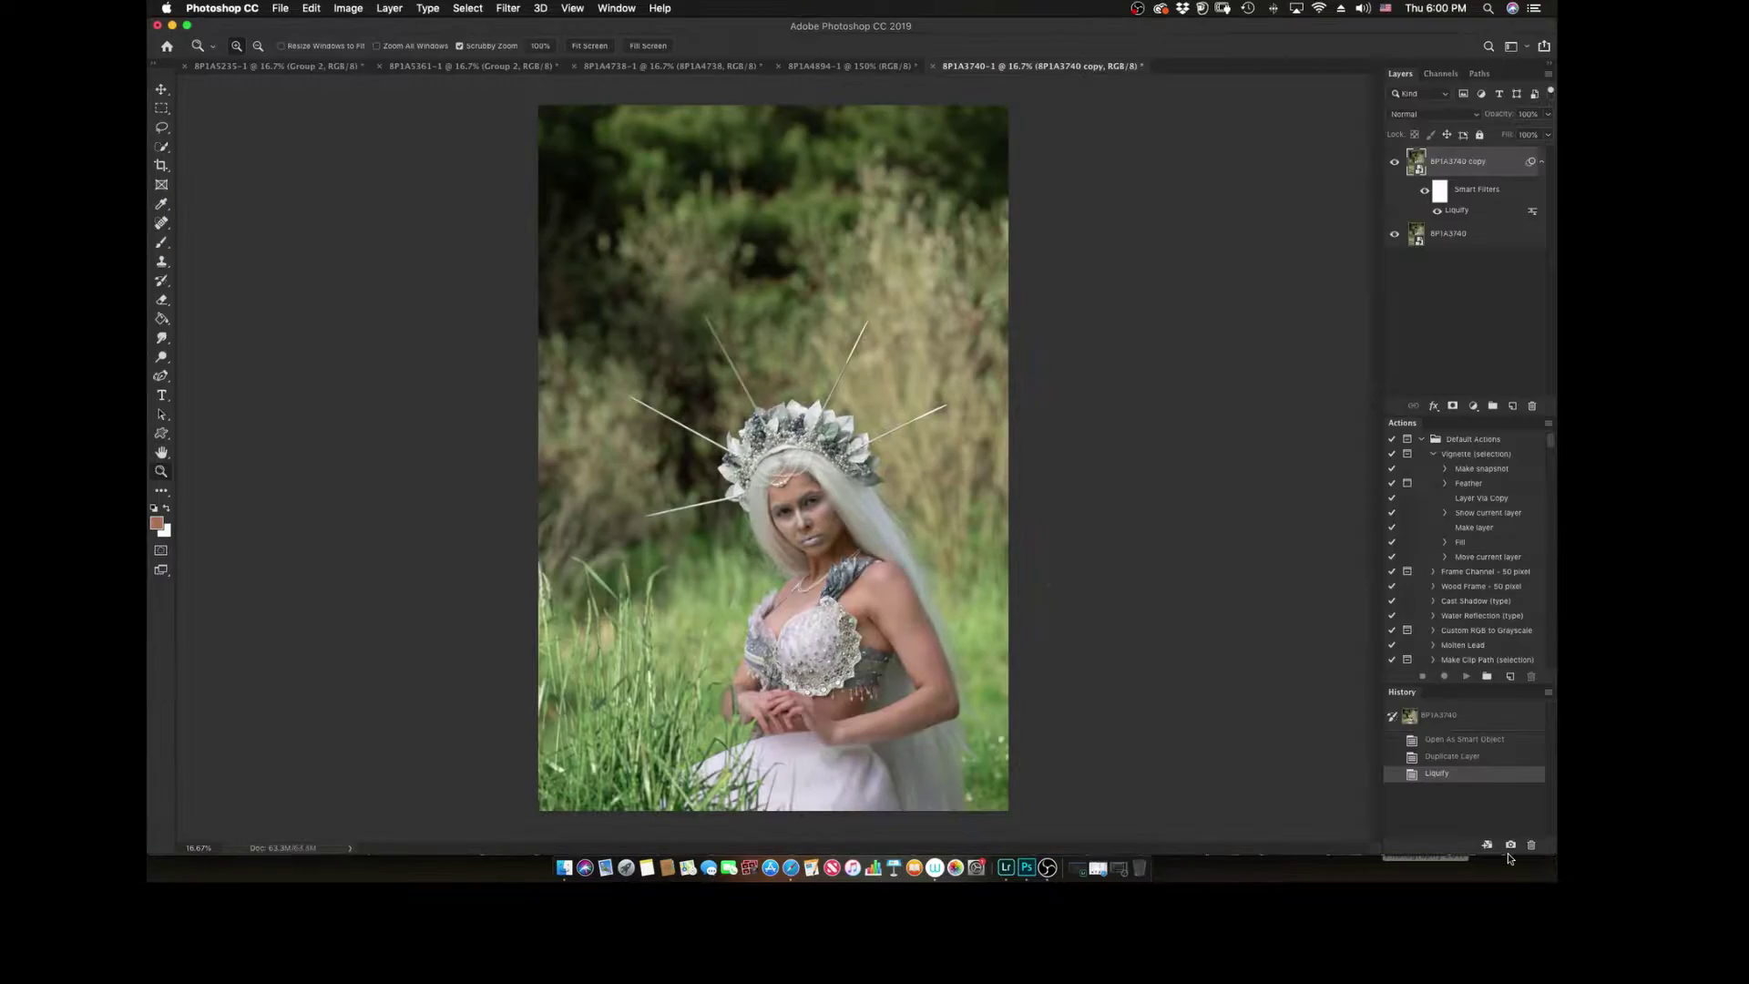
key("ctrl+alt+shift+e")
key("ctrl+j")
key("ctrl+j")
Step: Duplicate the layer again and Gaussian-blur the lower copy
left_click(507, 8)
left_click(728, 244)
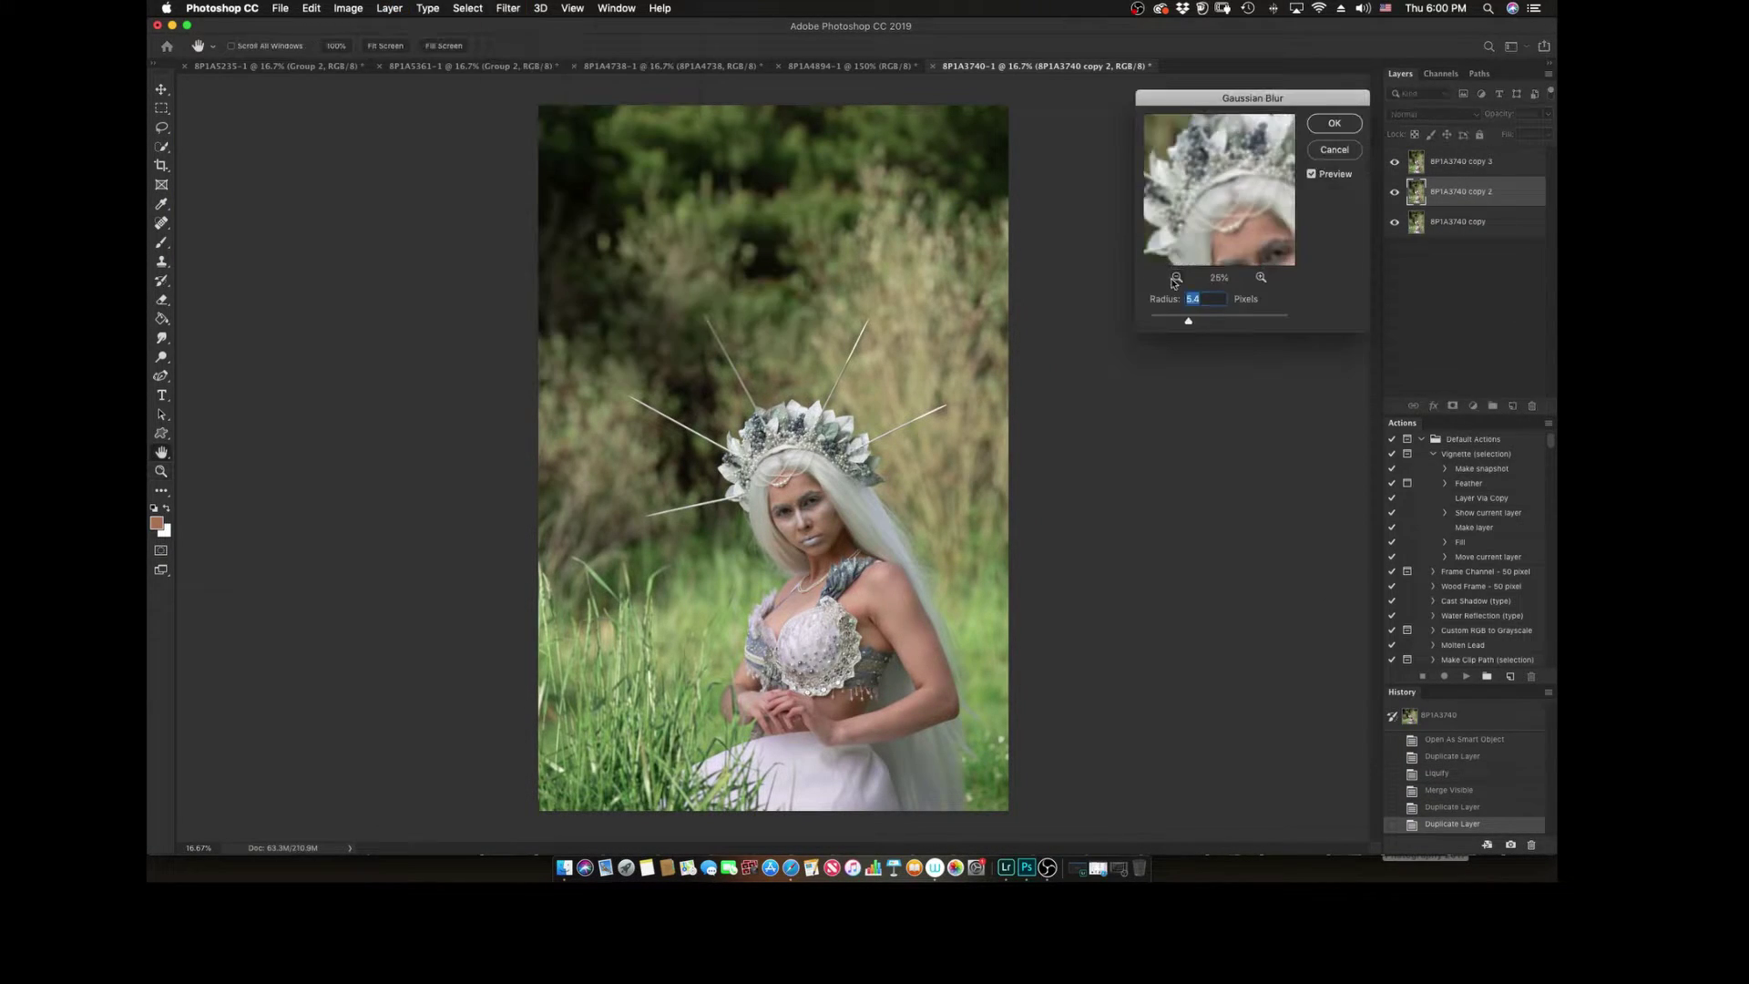
left_click(1336, 123)
Step: Extract texture onto the top copy with Apply Image and set it to Linear Light
left_click(1113, 240)
left_click(1300, 191)
left_click(1430, 114)
left_click(1426, 285)
left_click(1462, 191)
Step: Lasso and Gaussian-blur the skin beside the nose and the left cheek at radius 12.0
left_click_drag(1030, 373, 875, 391)
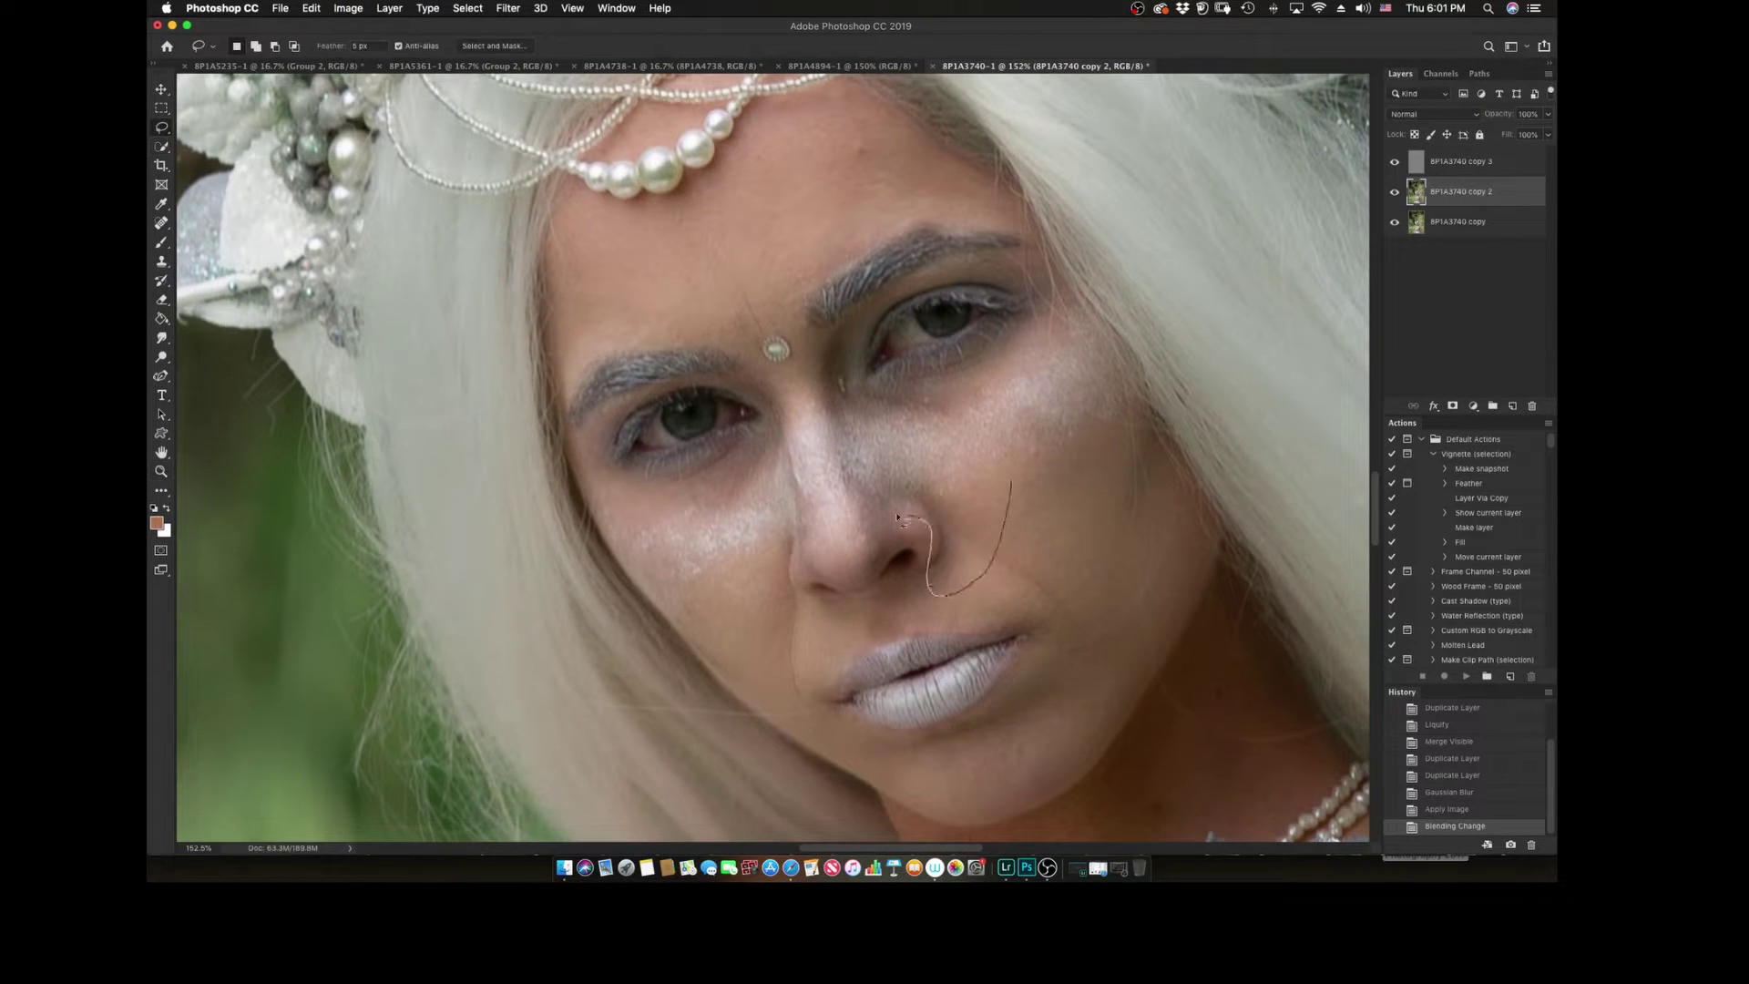
left_click(507, 8)
left_click(1335, 123)
left_click_drag(782, 436, 785, 438)
left_click(507, 8)
left_click(728, 248)
left_click(1334, 123)
Step: Lasso and Gaussian-blur the skin around the brows and forehead
left_click_drag(1011, 647, 956, 801)
left_click(508, 8)
left_click(728, 248)
left_click(1334, 123)
mouse_move(754, 472)
left_mouse_down()
mouse_move(847, 357)
mouse_move(774, 364)
mouse_move(719, 323)
left_mouse_up()
left_click(508, 8)
left_click(728, 248)
left_click(1334, 123)
left_click(508, 8)
left_click(729, 248)
left_click(1334, 123)
Step: Deselect, set Clone Stamp to sample Current Layer, and clone forehead texture
key("ctrl+d")
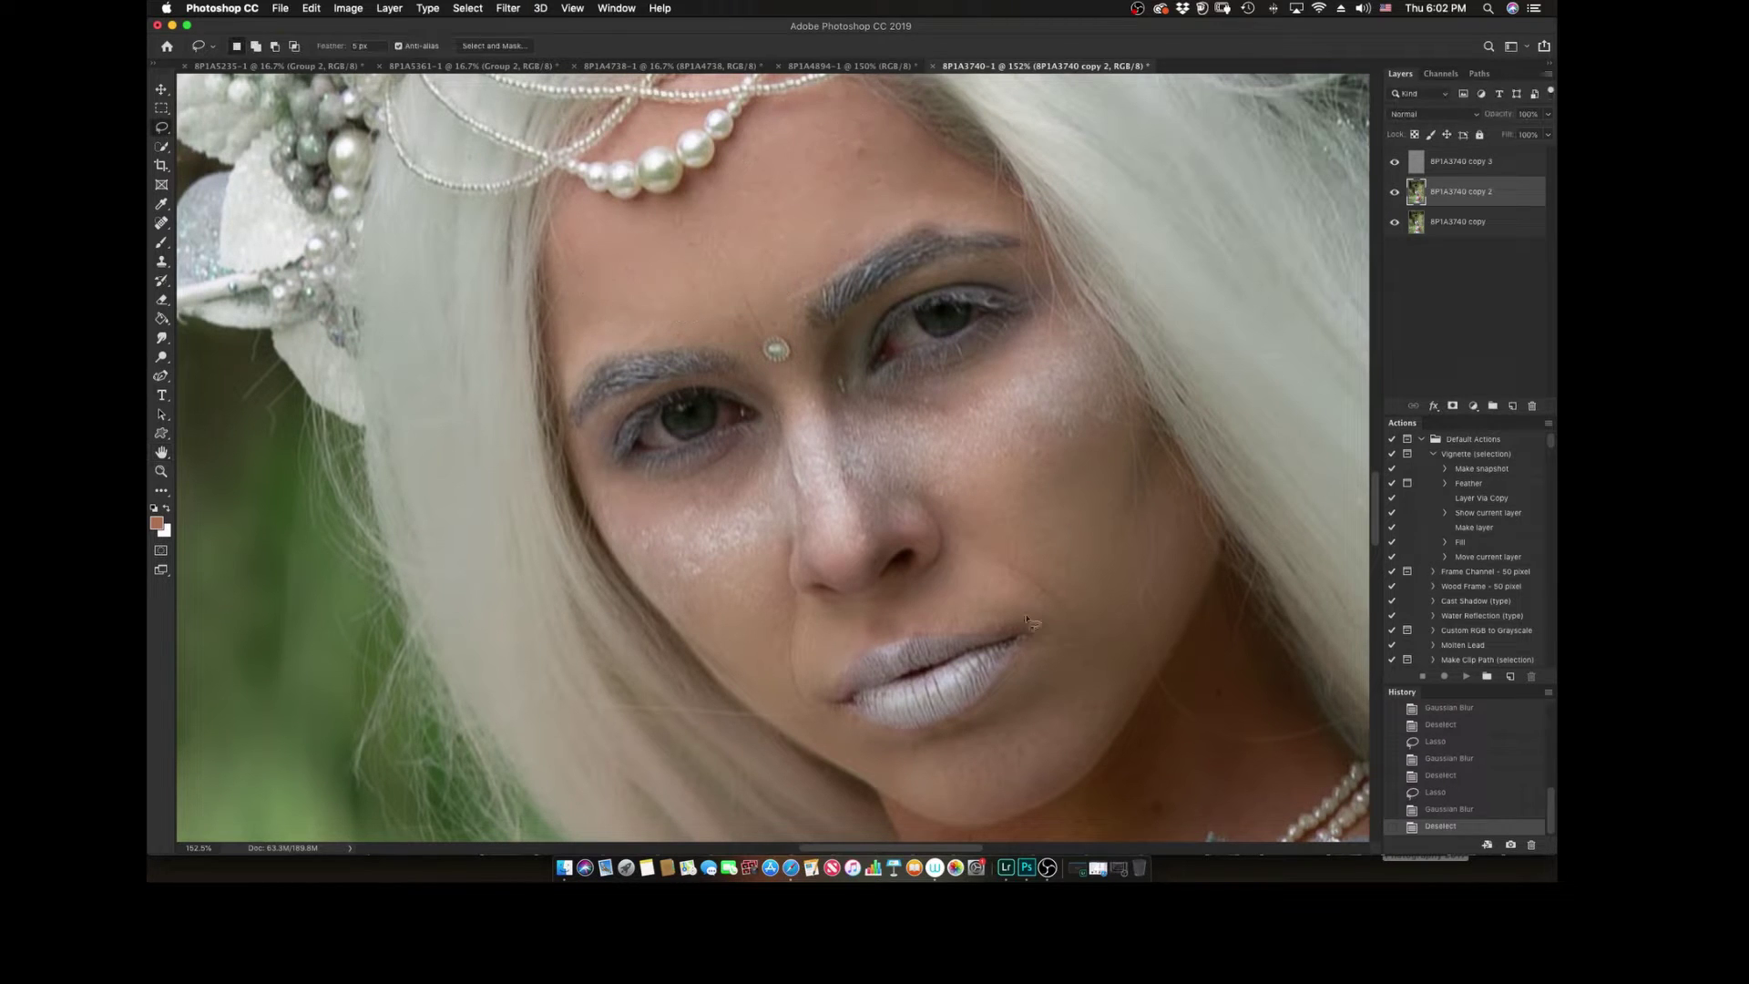
left_click(1457, 162)
scroll(789, 178, "up", 3)
left_click(717, 46)
left_click(919, 137)
left_click(847, 299)
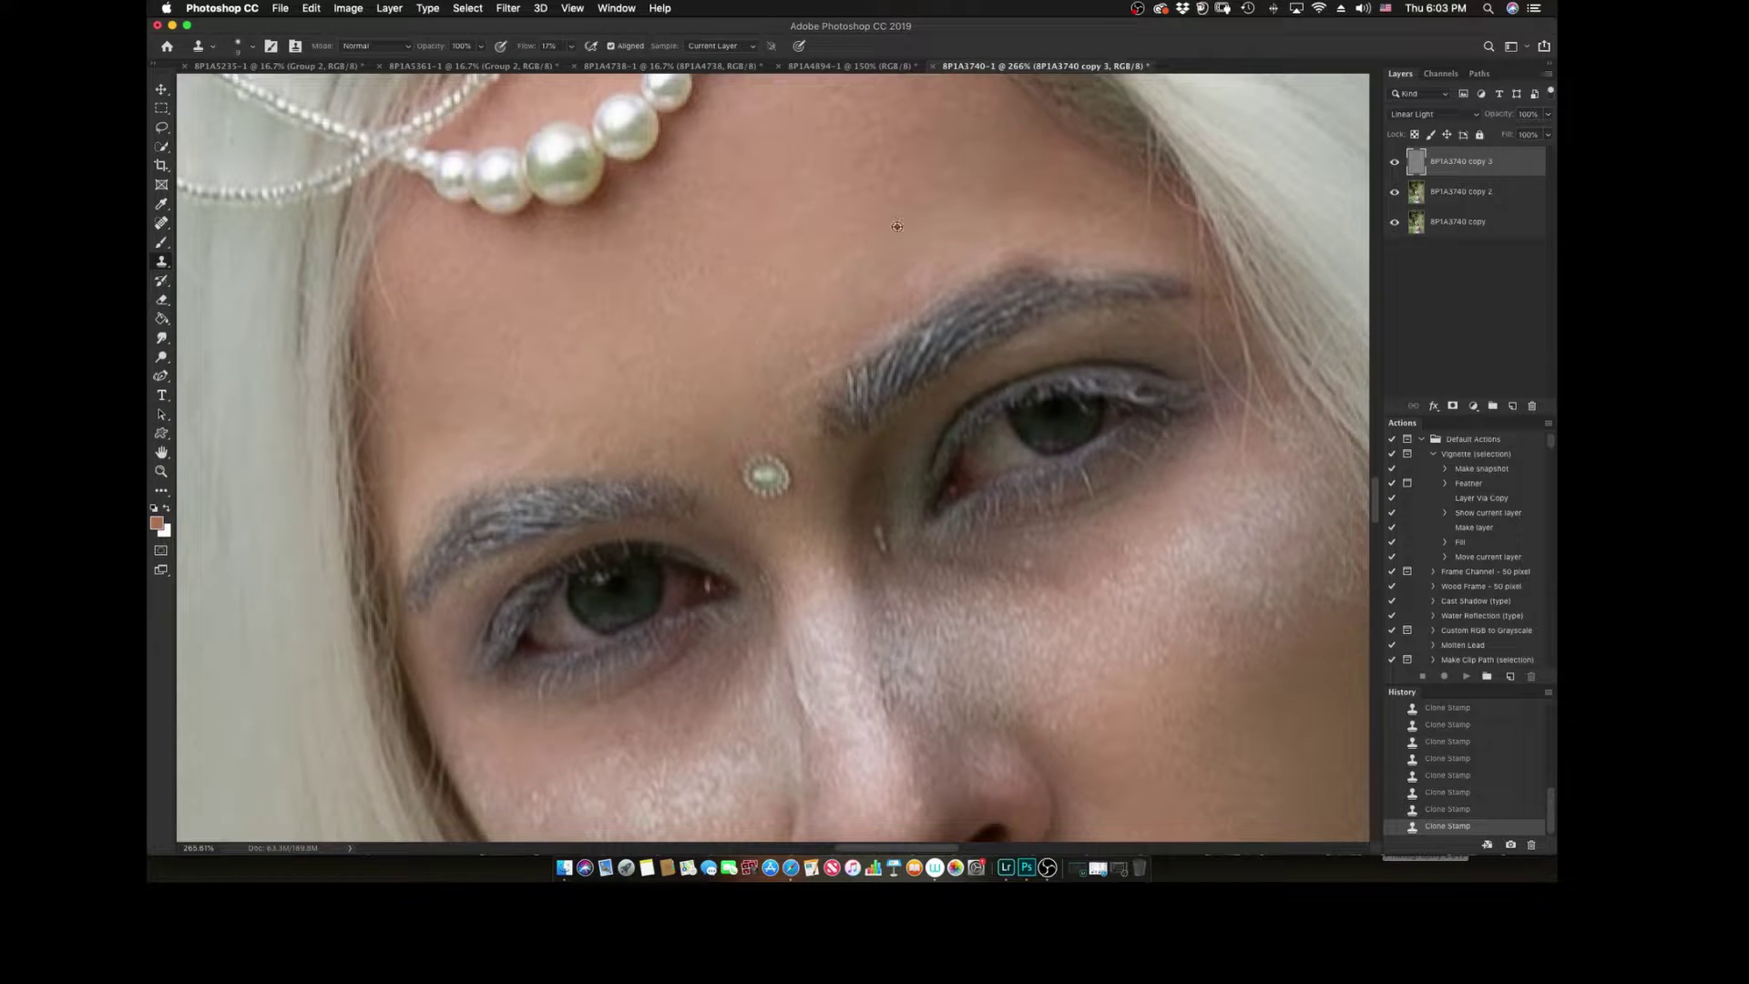
Step: Scroll across the cheeks, nose, lips and chin while retouching the texture
scroll(1202, 446, "down", 5)
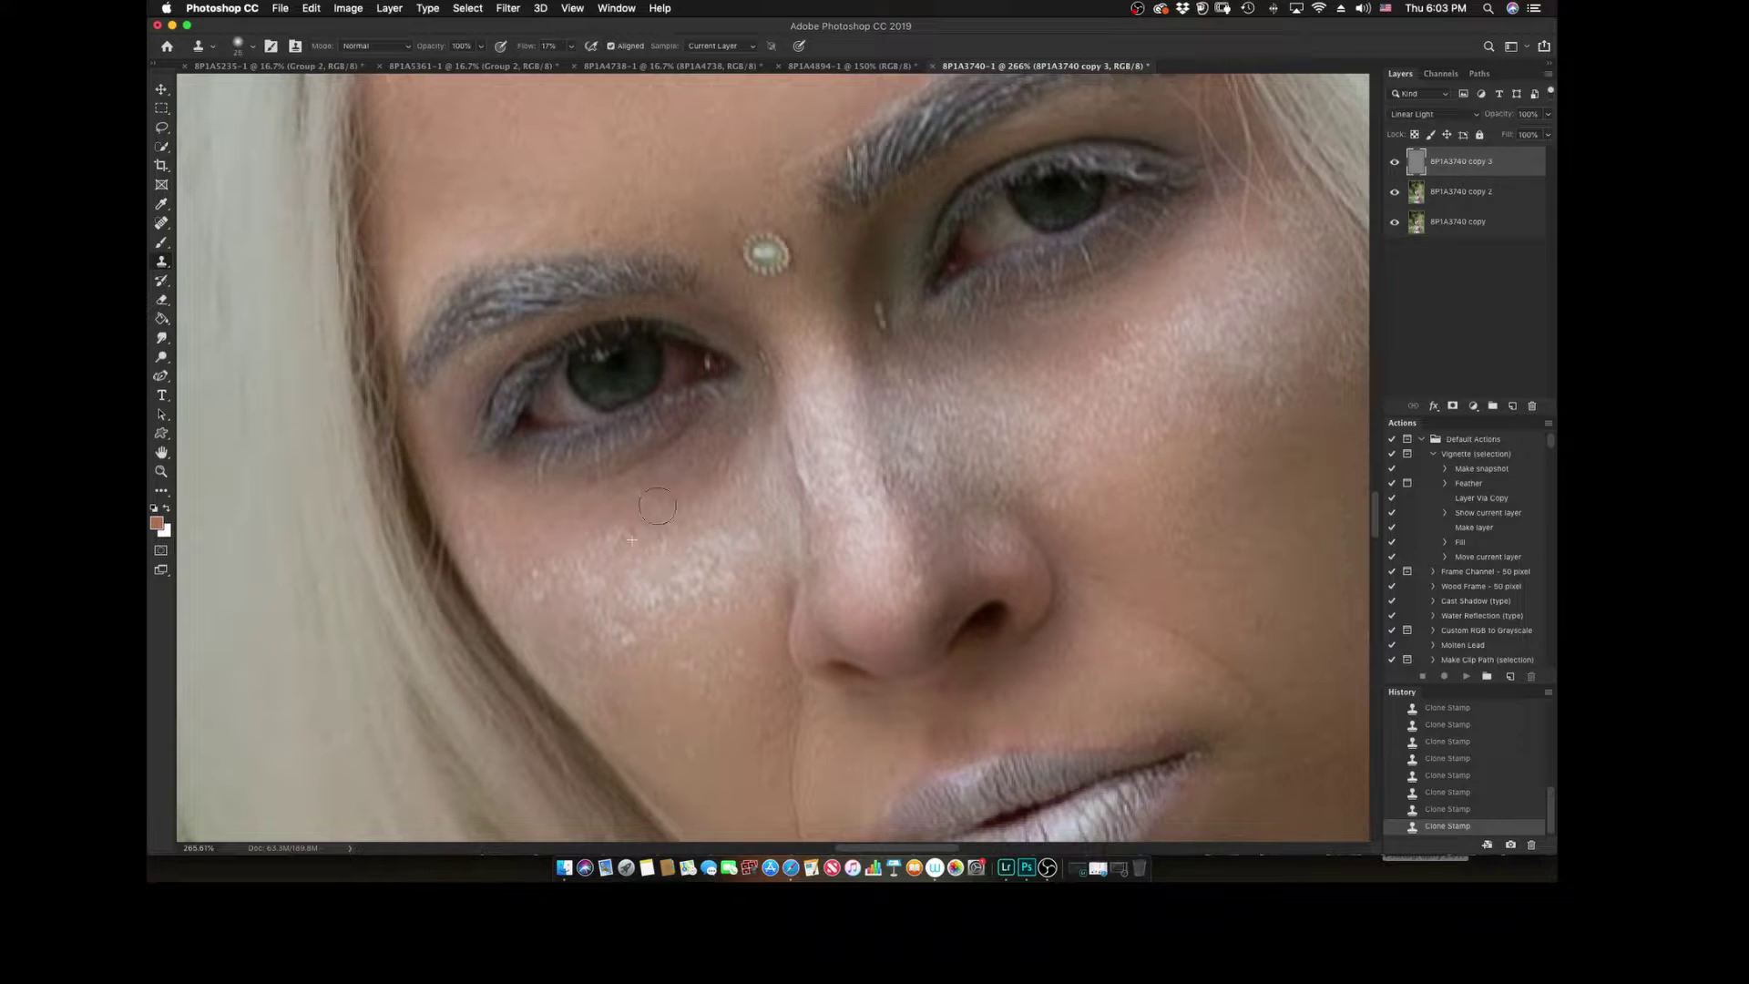
scroll(1348, 528, "down", 5)
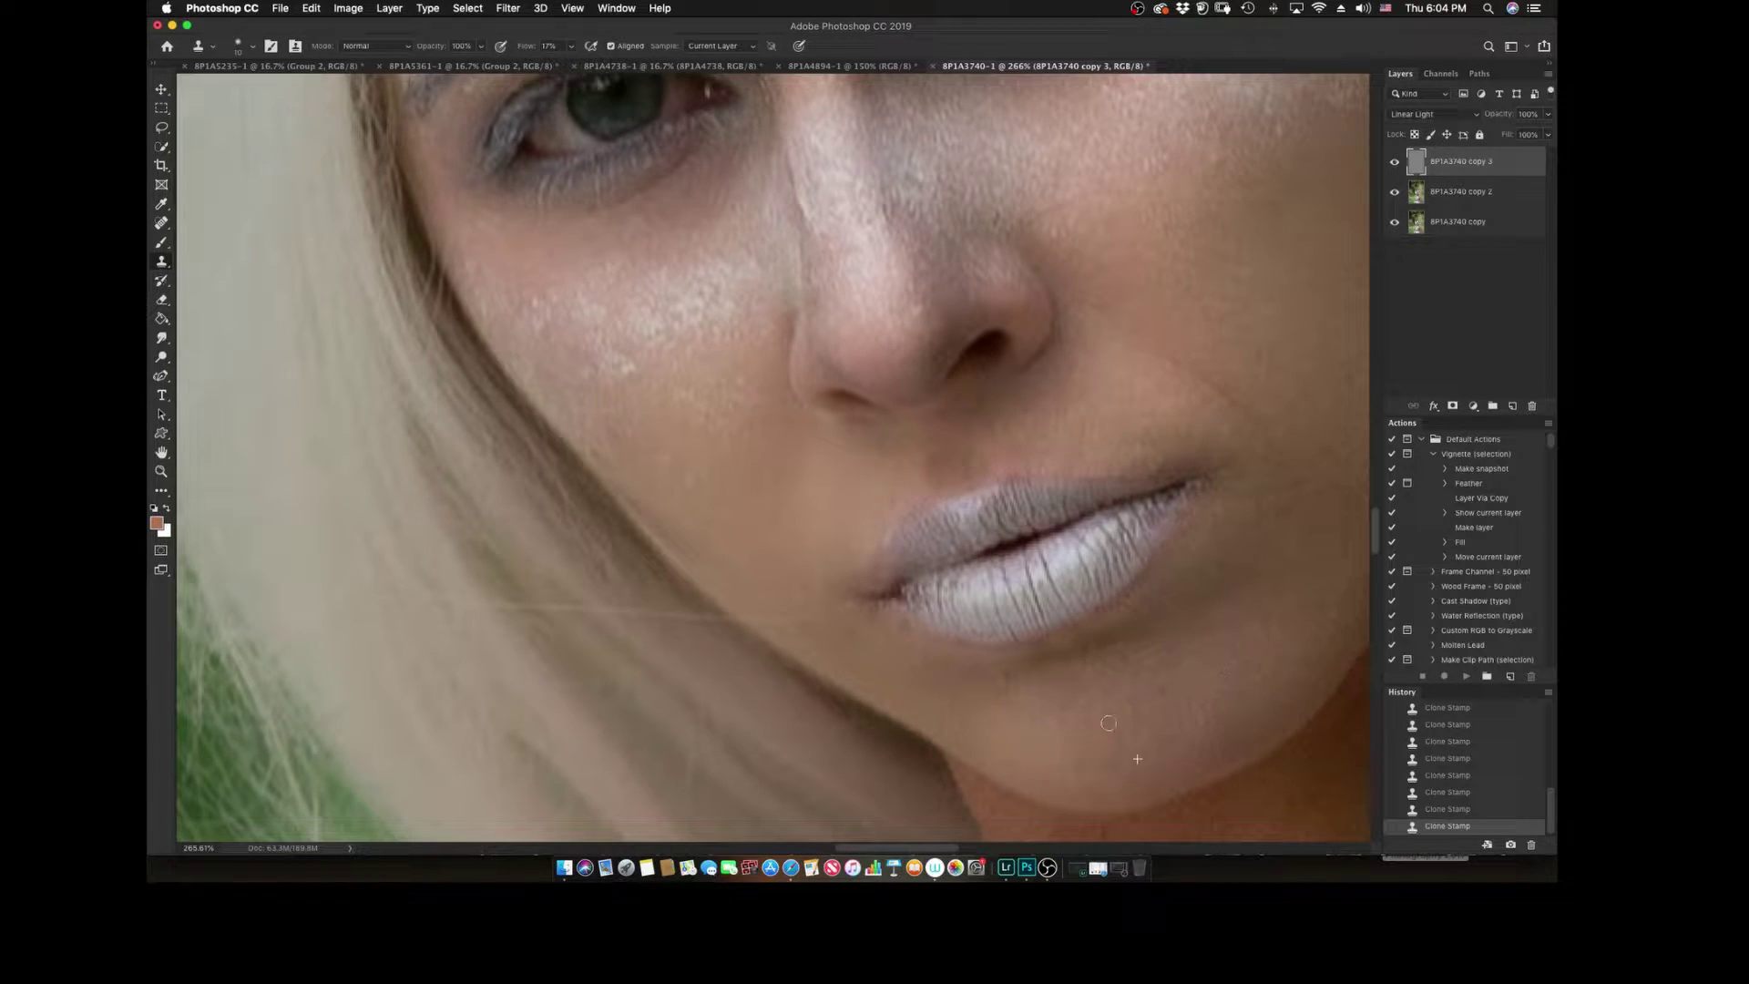
scroll(947, 631, "right", 8)
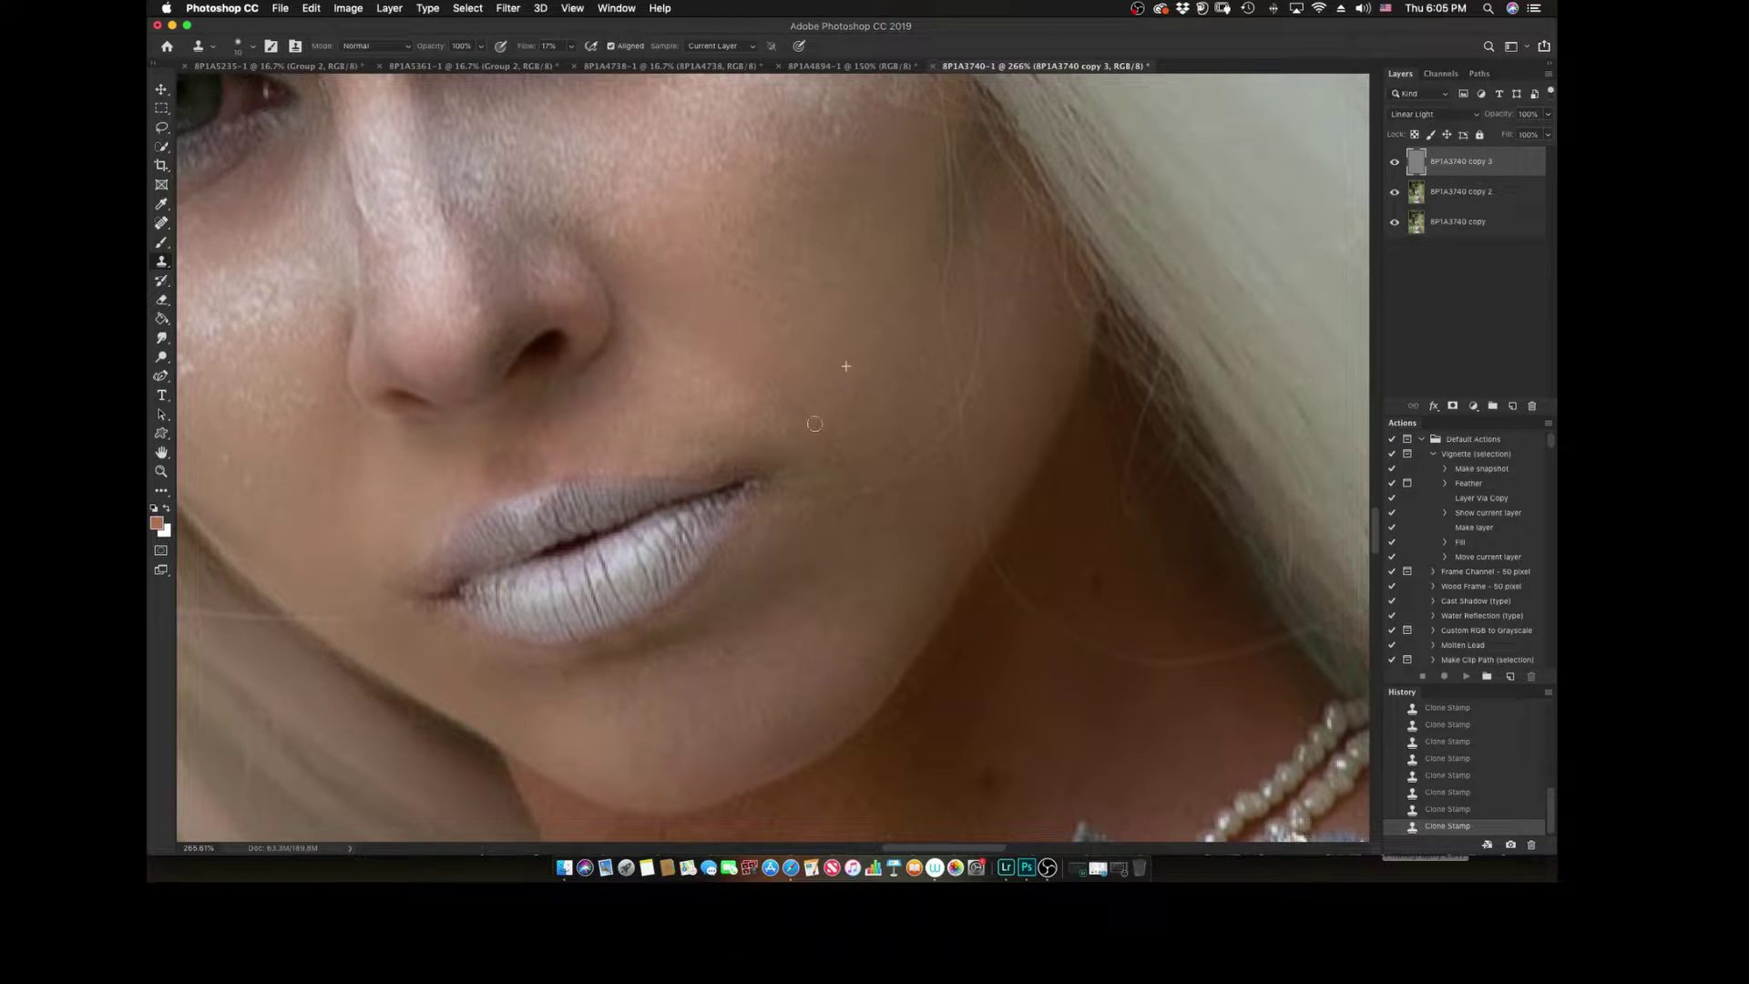
Step: Fit the photo on screen and group both retouch layers into Group 1
key("z")
key("super+0")
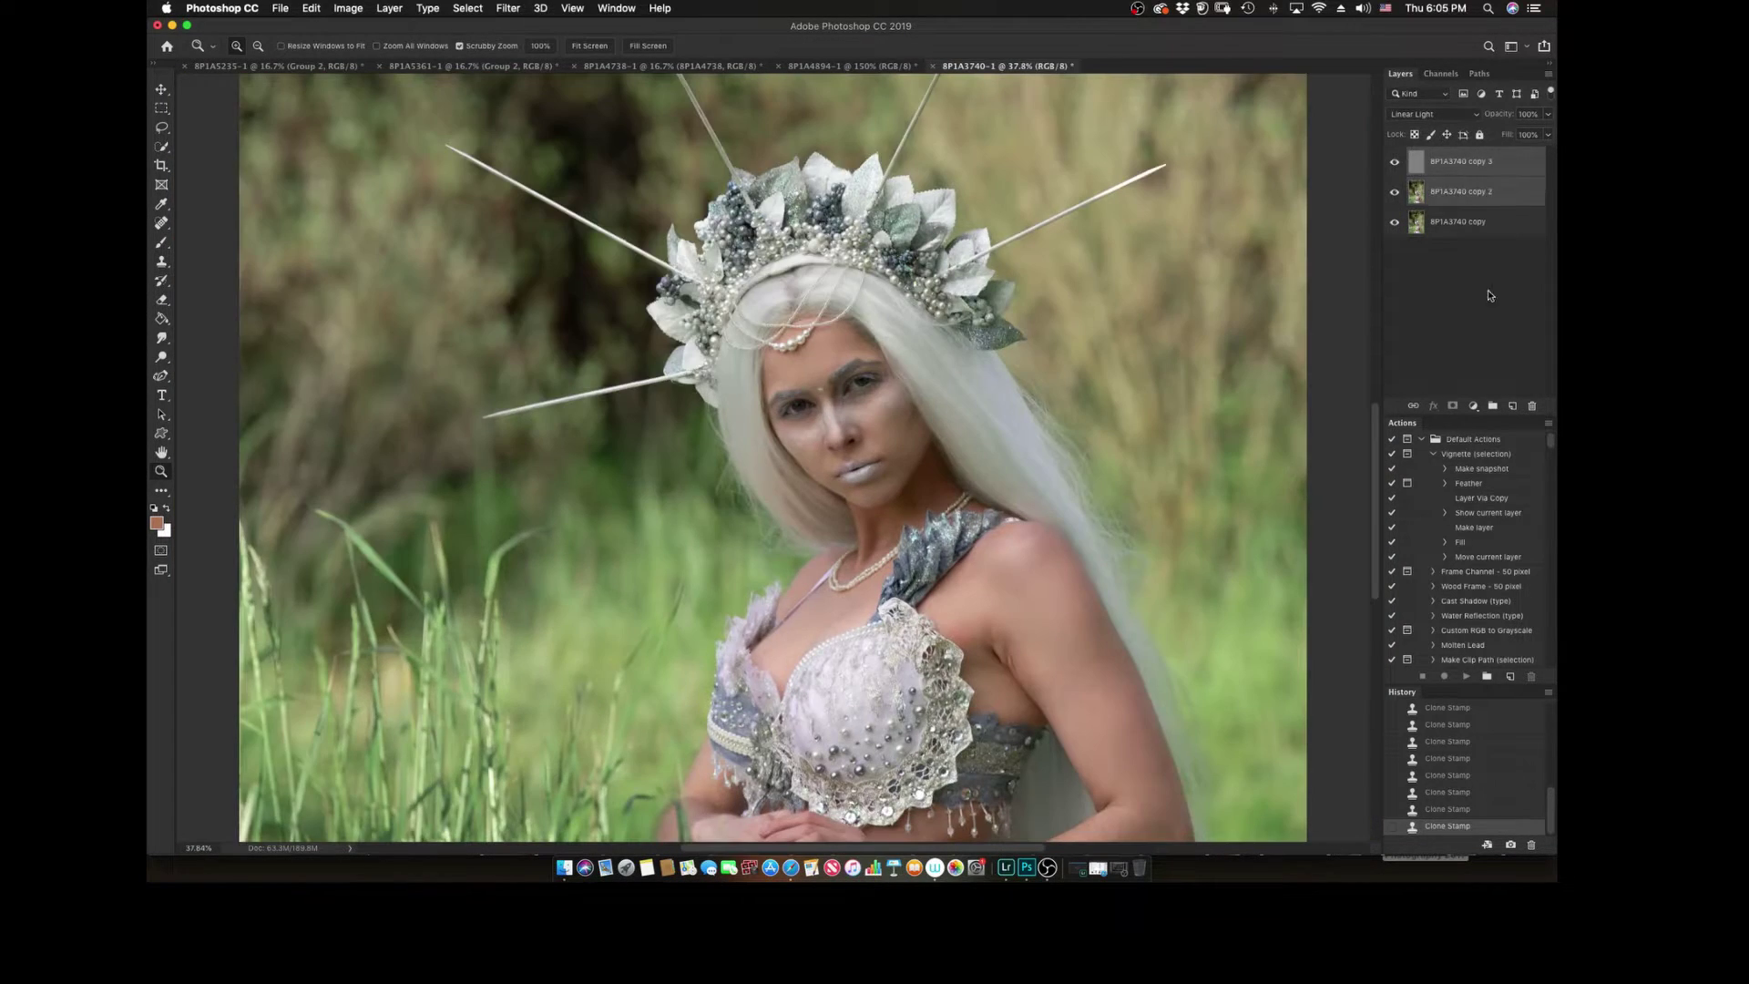
left_click(1457, 191, "shift")
key("super+g")
Step: Gaussian-blur a lassoed torso patch on the blurred colour layer at about 21.9 pixels
scroll(775, 456, "down", 3)
key("super+equal")
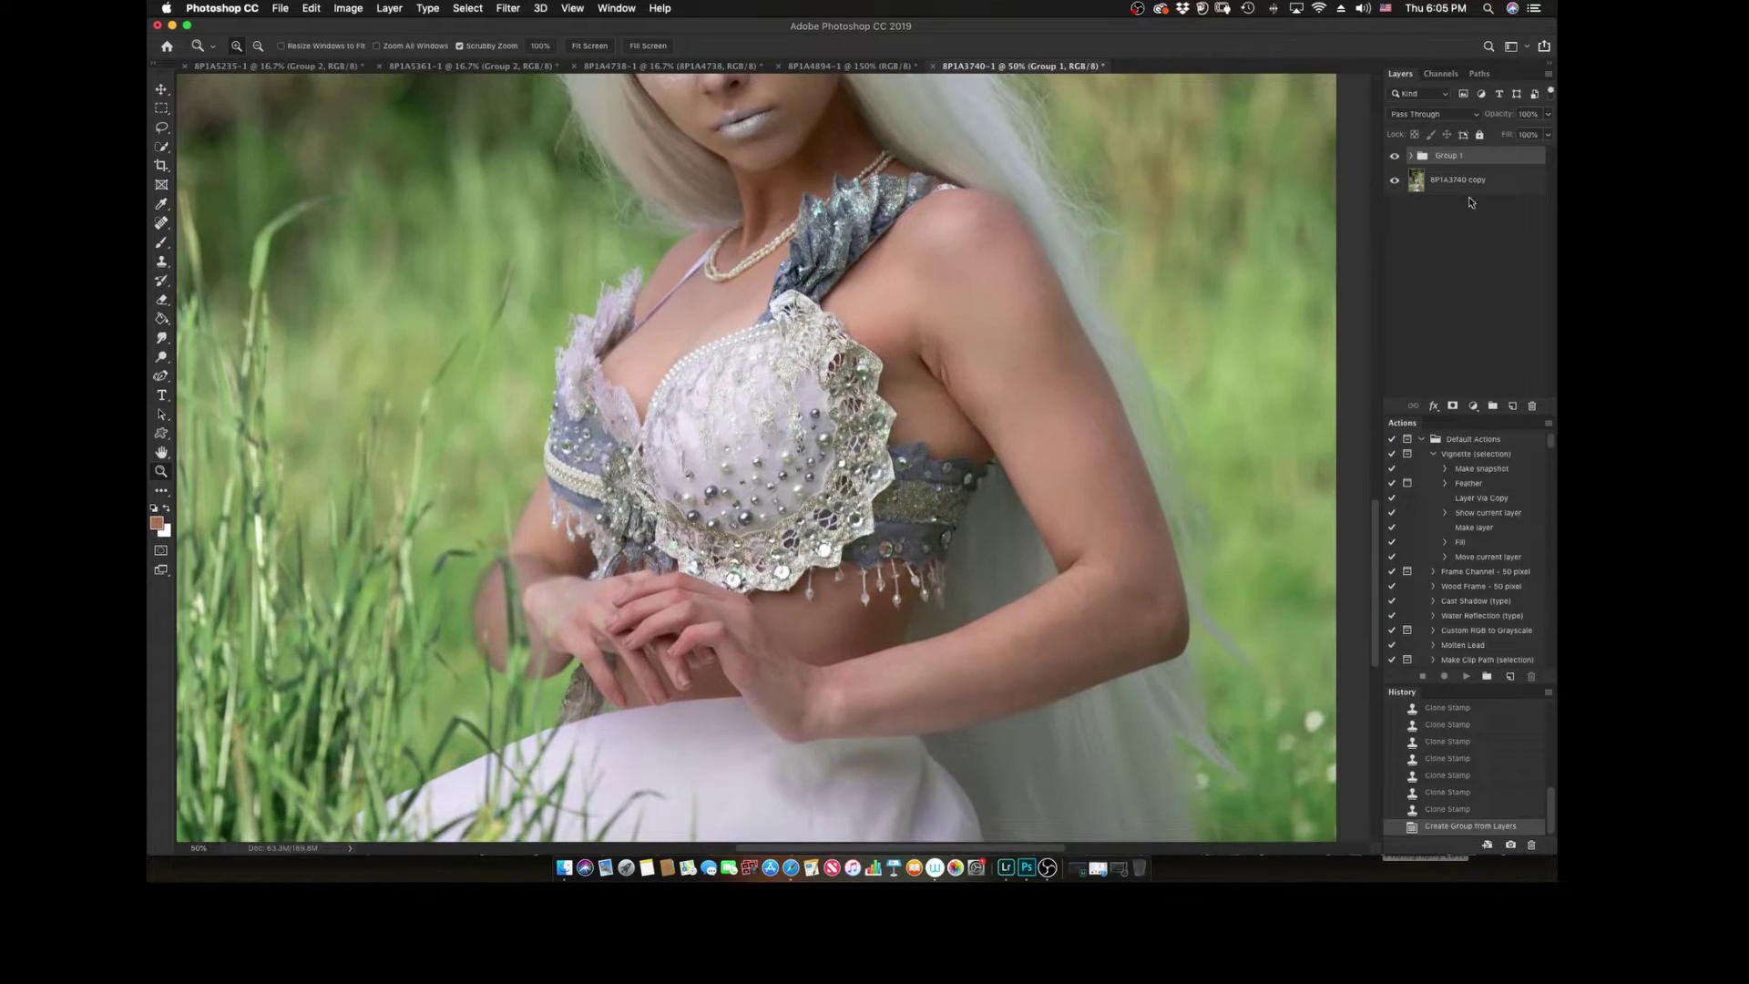
left_click(1410, 155)
left_click(1476, 209)
key("l")
left_click_drag(861, 294, 929, 421)
left_click(508, 9)
left_click(547, 188)
left_click(742, 239)
left_click_drag(1201, 315, 1211, 325)
key("Return")
key("super+d")
Step: Lasso the skin along the arm and apply Gaussian Blur to it
mouse_move(947, 198)
left_mouse_down()
mouse_move(1012, 428)
mouse_move(1093, 542)
mouse_move(1070, 569)
left_mouse_up()
left_click(507, 8)
left_click(743, 238)
key("Return")
key("super+d")
left_click(507, 8)
left_click(742, 252)
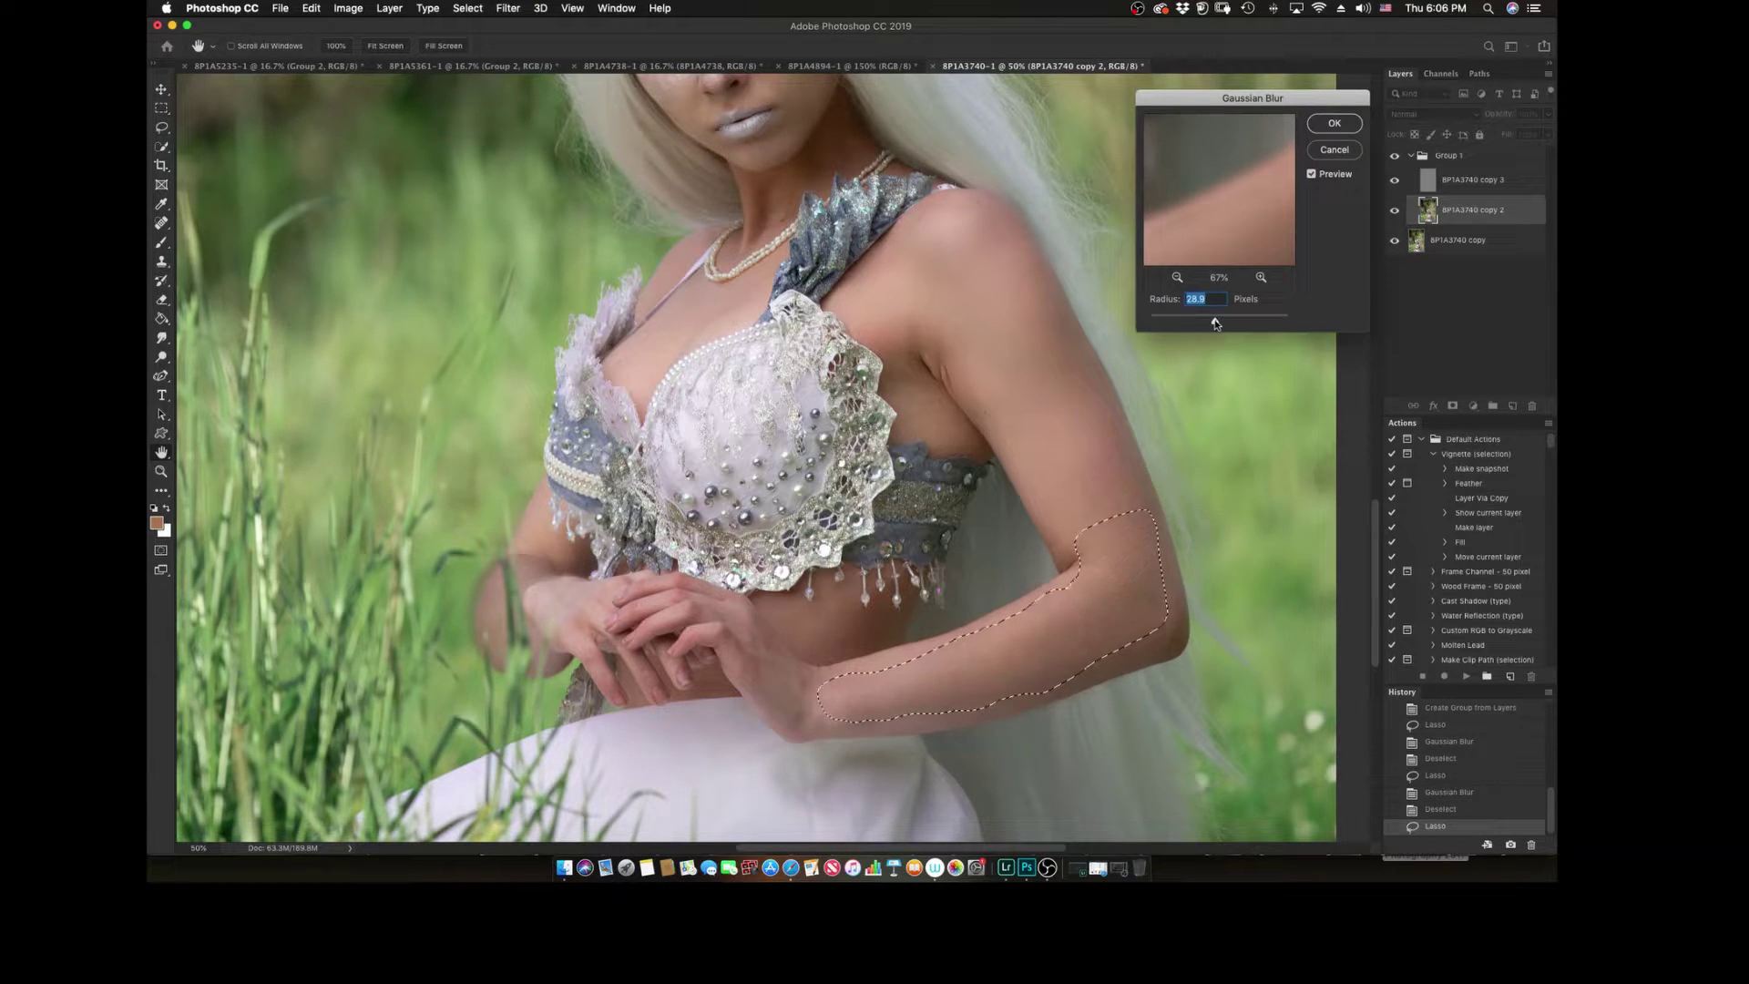
key("Return")
Step: Restore the arm selection, reapply Gaussian Blur, and deselect
key("super+d")
key("super+z")
left_click(507, 8)
left_click(733, 253)
key("Return")
key("super+d")
key("super+alt+z")
key("super+alt+z")
key("super+alt+z")
key("super+alt+z")
Step: Lasso and Gaussian-blur the forearm skin in several passes
left_click_drag(1110, 669, 1116, 672)
left_click(508, 8)
left_click(734, 253)
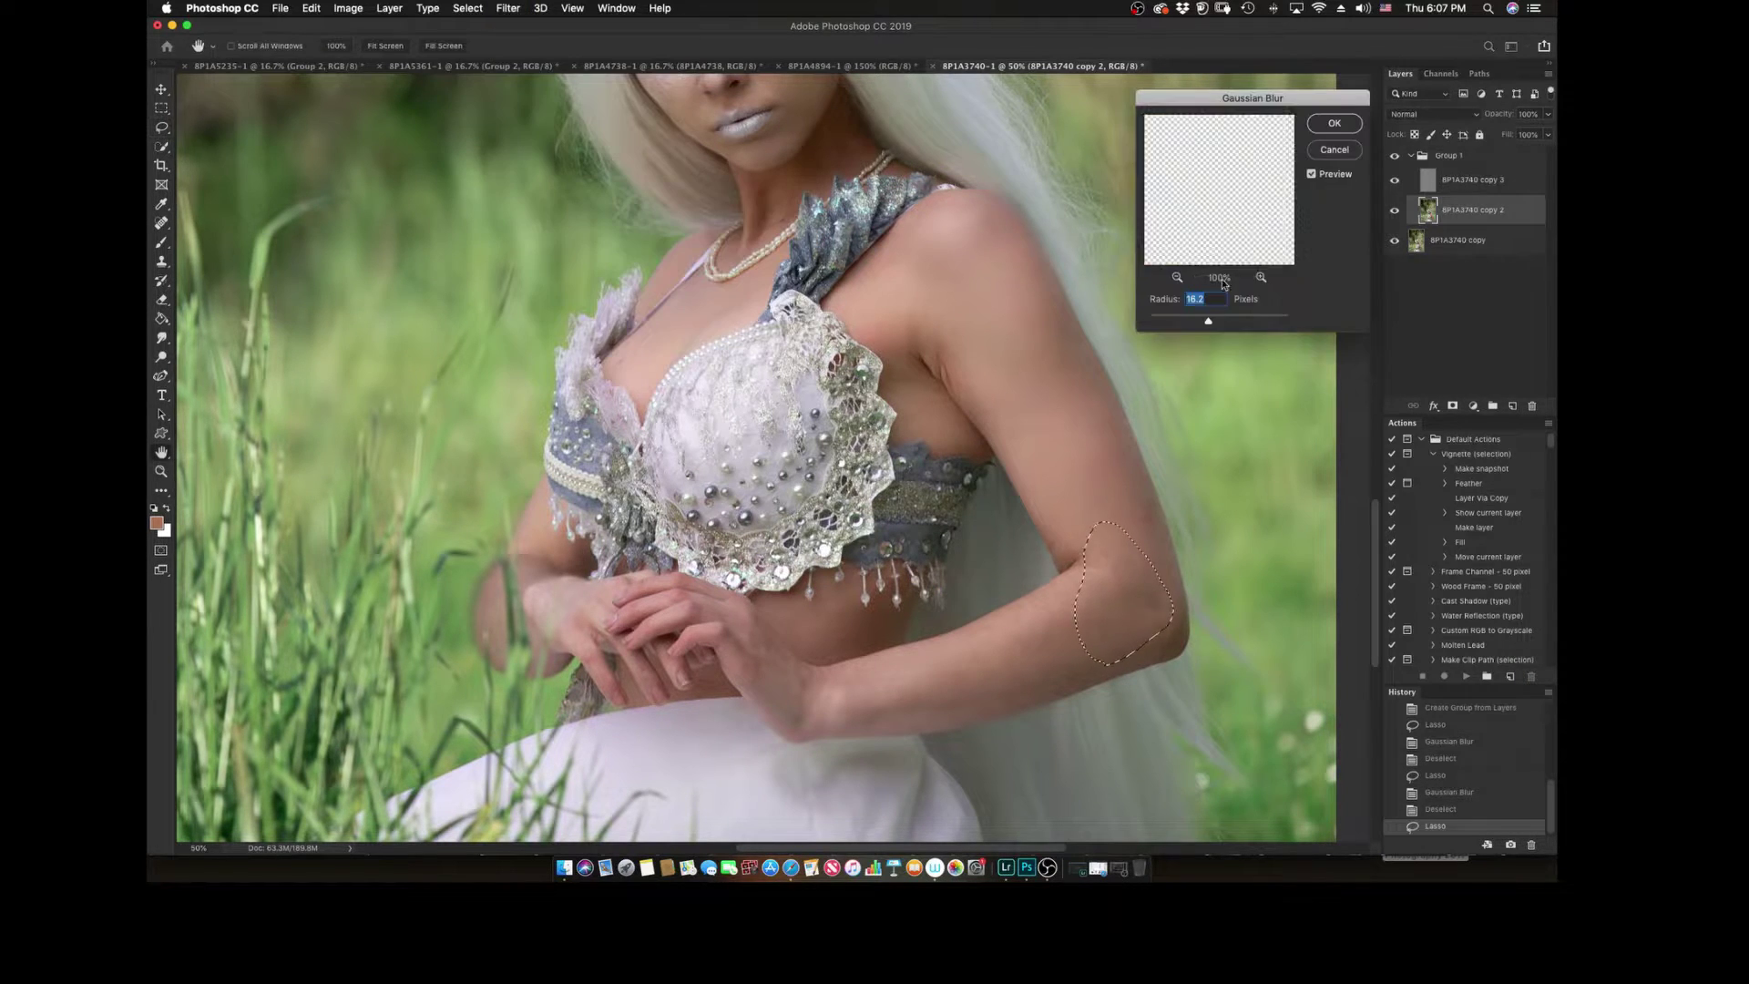
key("Return")
key("super+d")
mouse_move(838, 678)
left_mouse_down()
mouse_move(897, 722)
mouse_move(838, 678)
left_mouse_up()
left_click(507, 8)
left_click(733, 253)
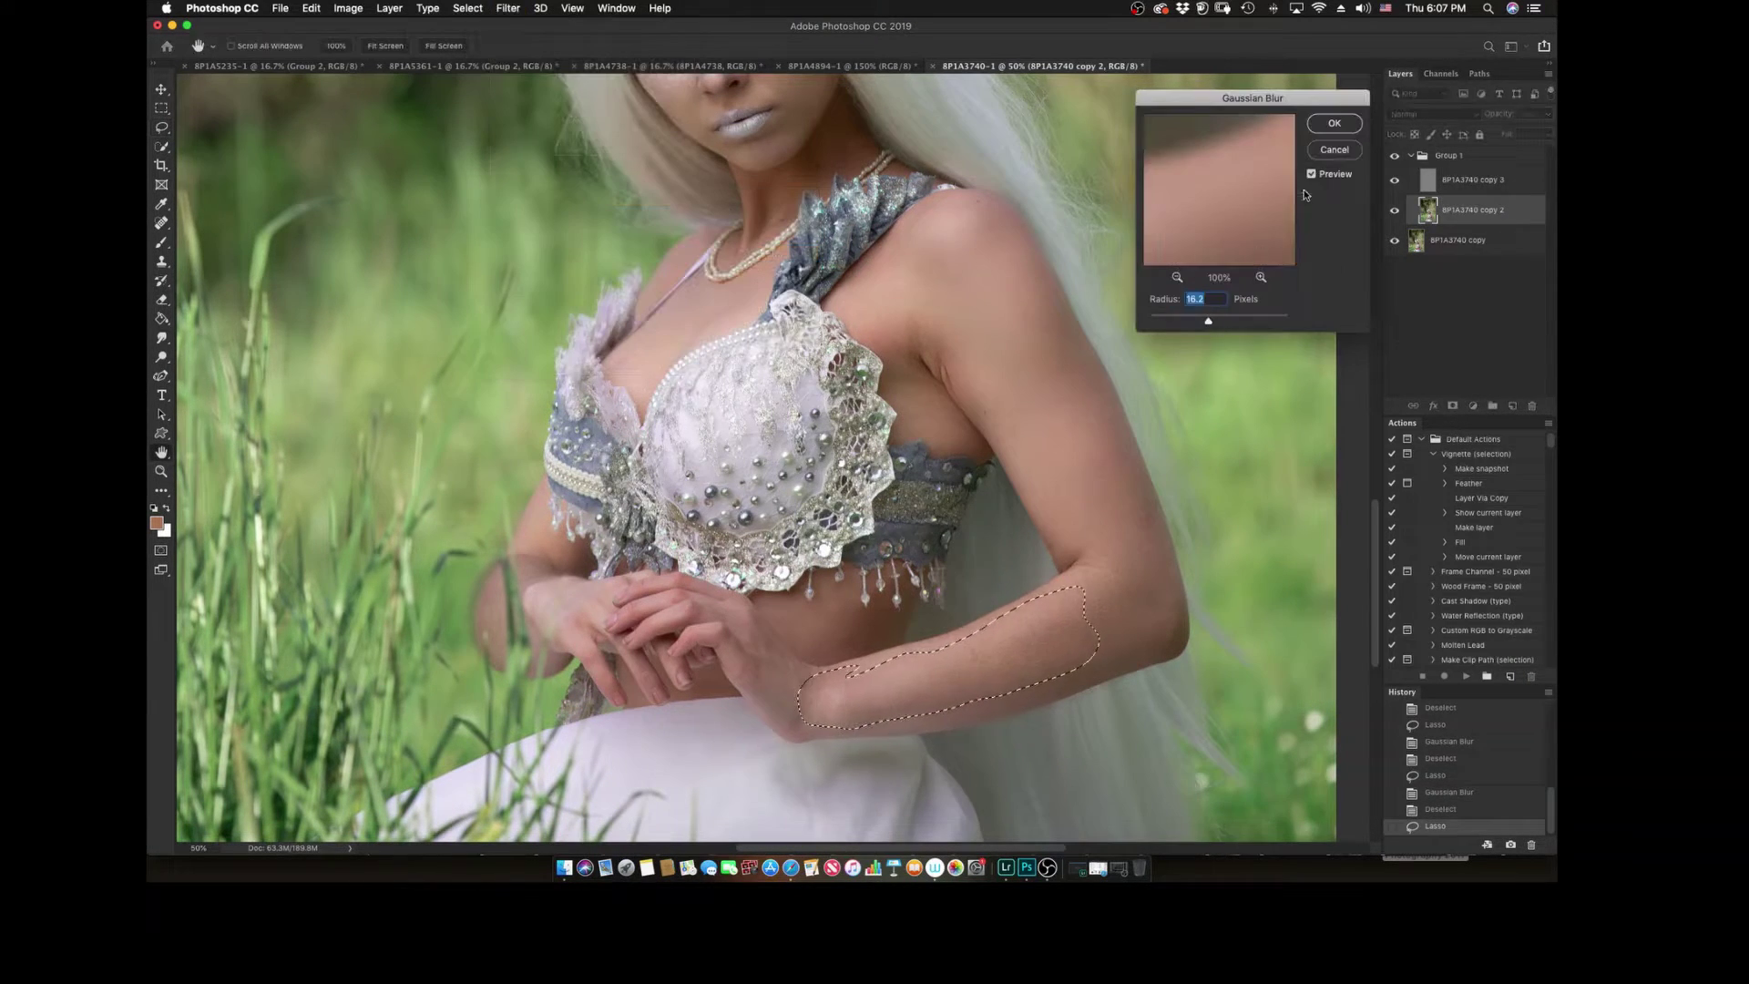
key("Return")
left_click(507, 8)
left_click(733, 253)
key("Return")
Step: Clone-stamp blemishes on the chest skin of the texture layer
key("super+d")
key("s")
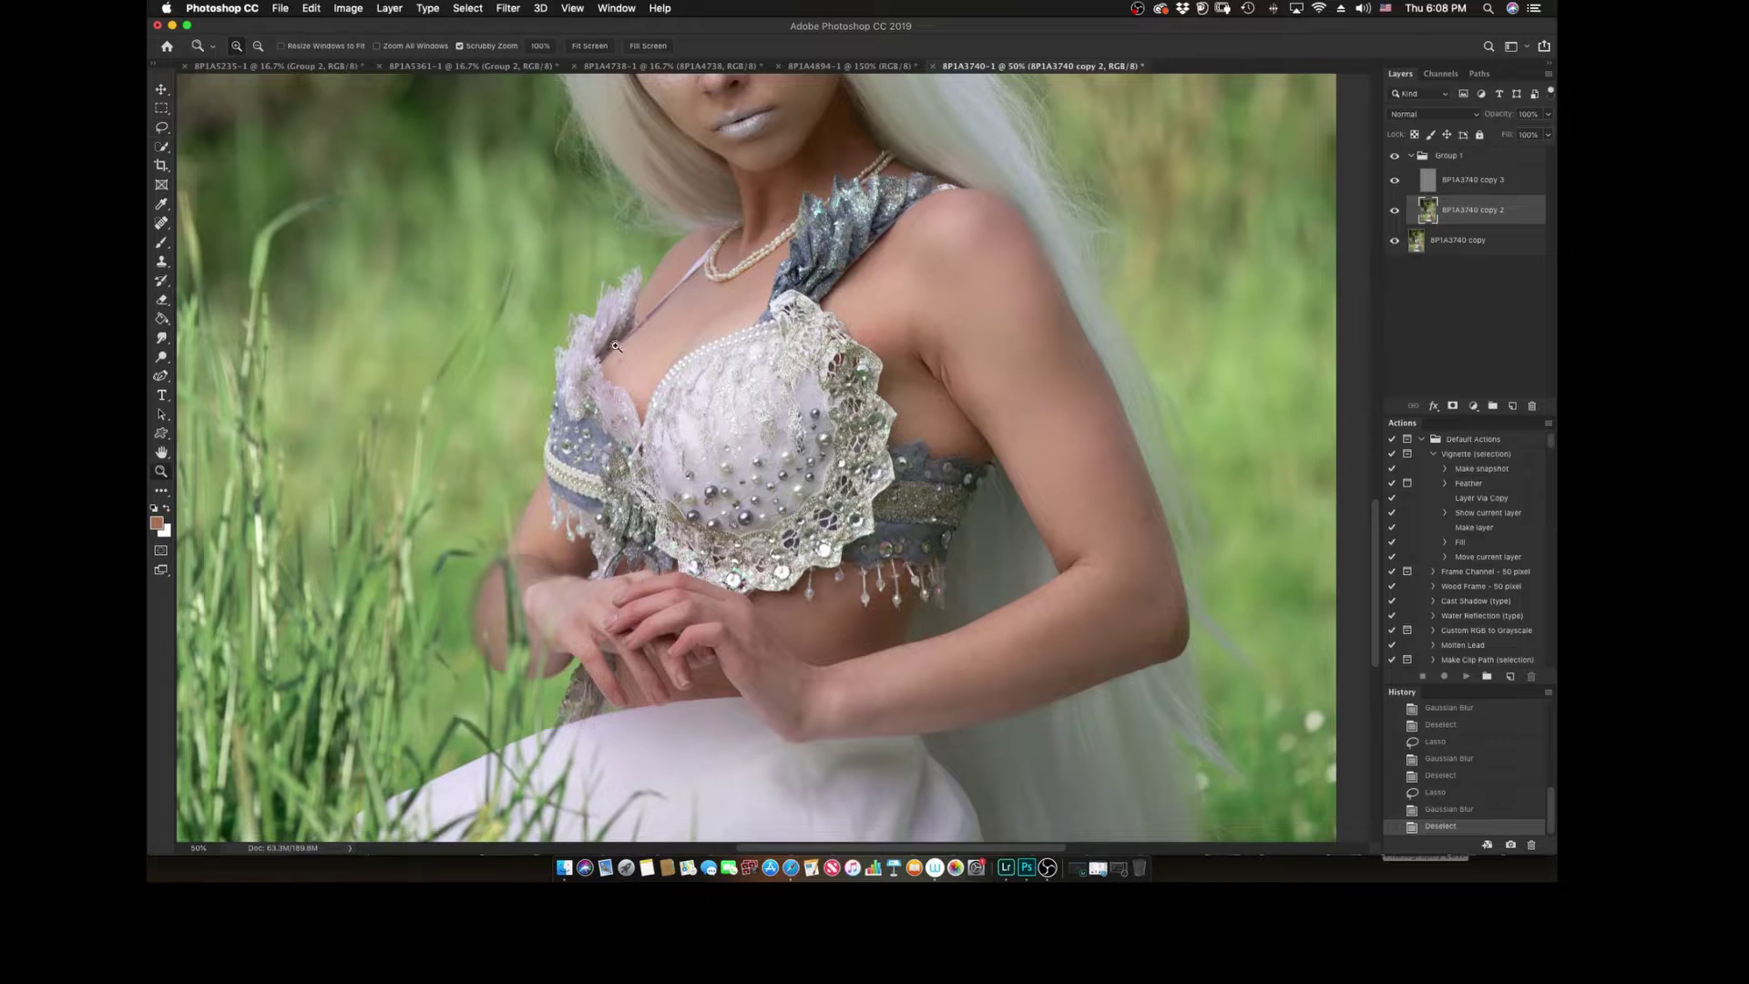
key("alt+bracketright")
scroll(630, 361, "up", 5)
left_click(631, 360)
left_click(729, 310)
left_click(824, 260)
left_click(923, 212)
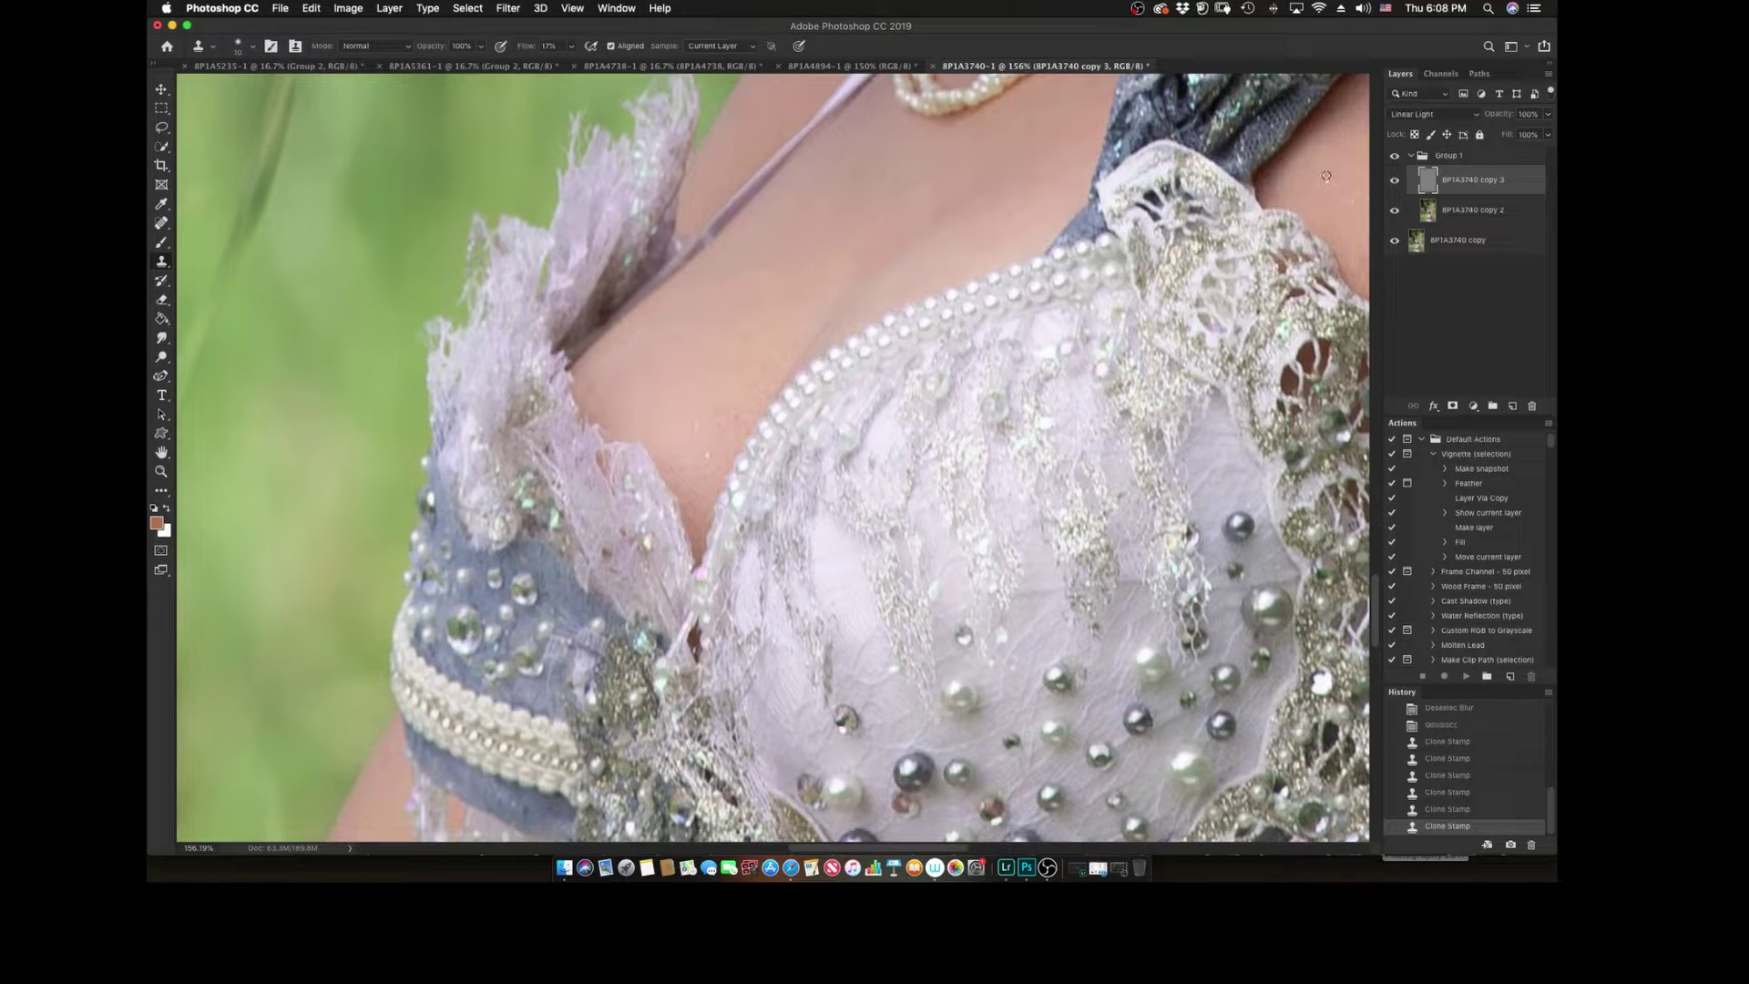
Step: Fit the photo on screen and collapse Group 1
key("z")
key("super+0")
left_click(1410, 156)
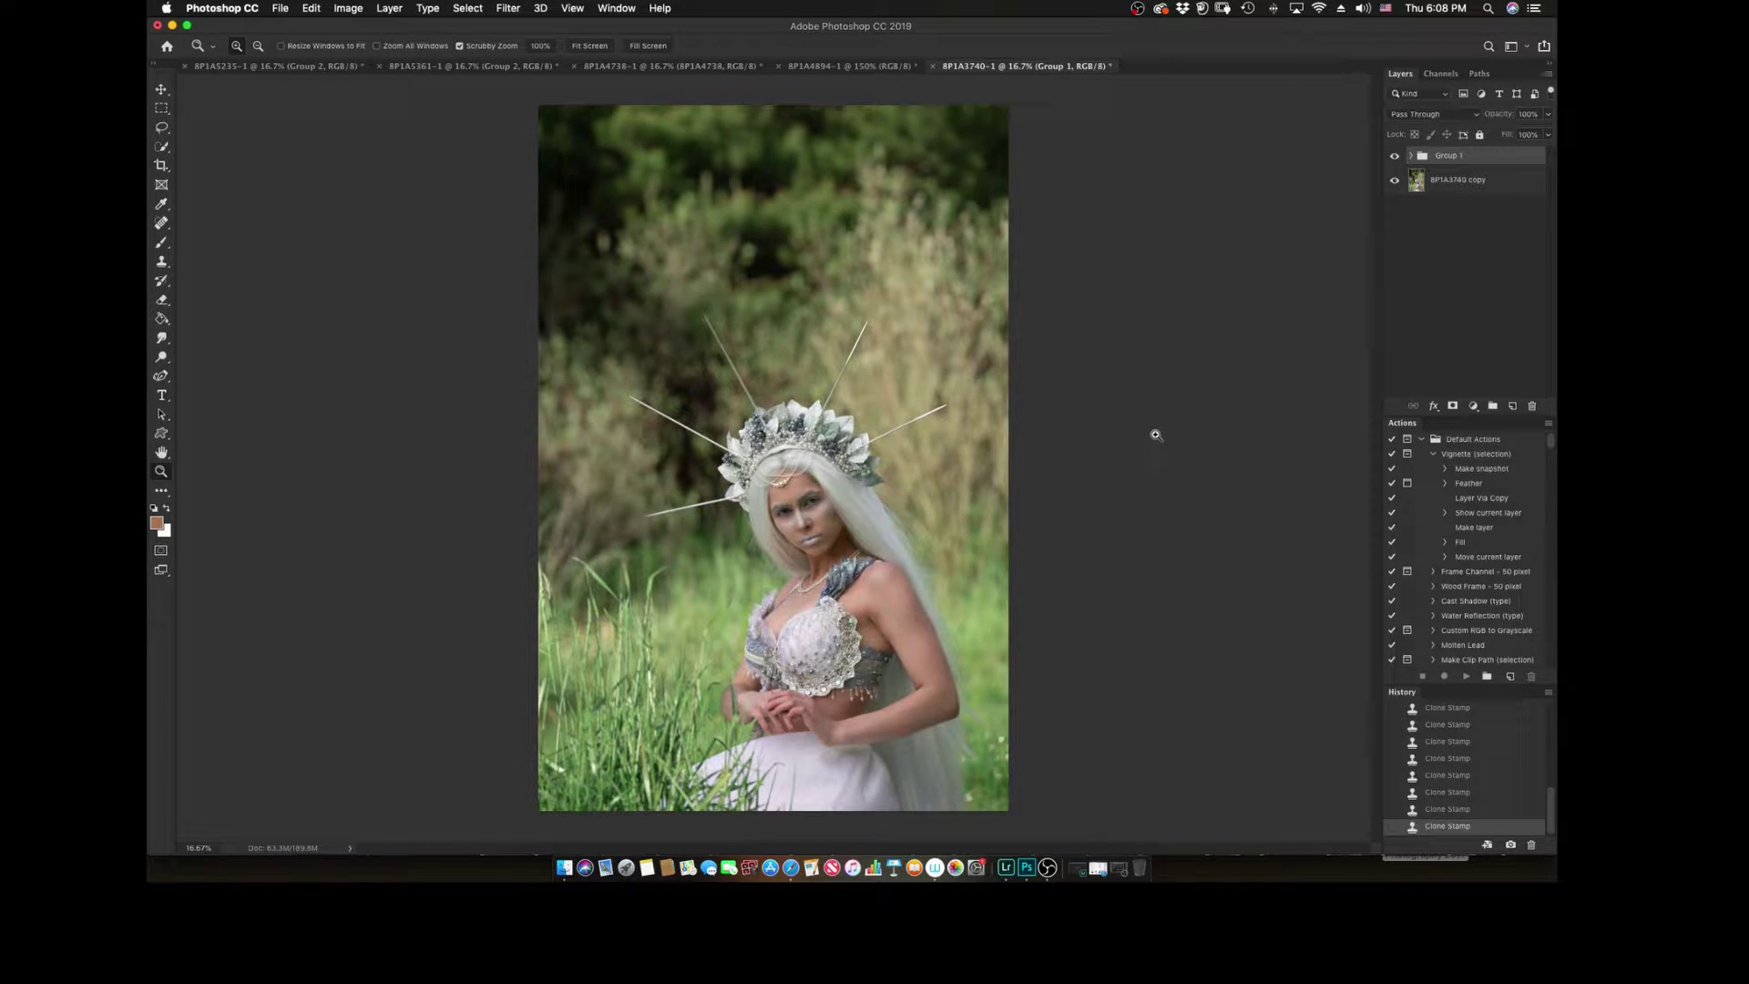
Step: Add a brightening Curves adjustment with an inverted, hidden mask
left_click(1473, 405)
left_click(1467, 496)
left_click_drag(1273, 451, 1272, 410)
key("super+i")
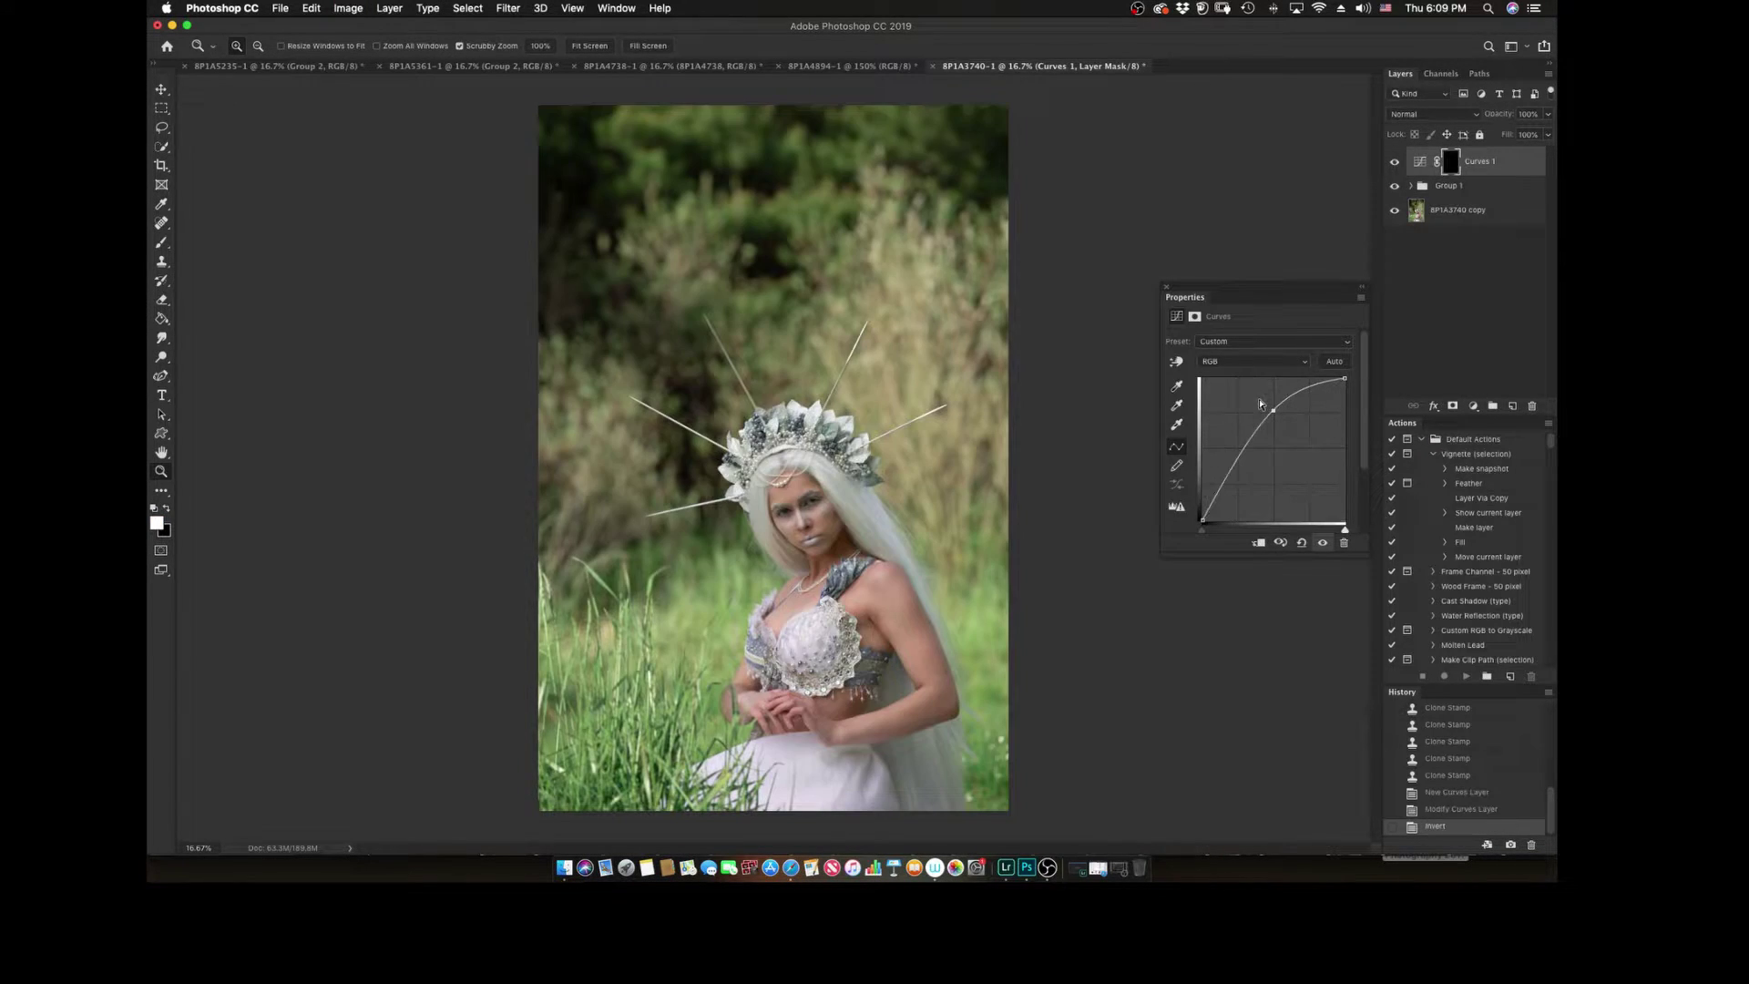
left_click_drag(802, 507, 866, 507)
Step: Paint the brightening onto cheeks, brows, forehead and chin with a size 70, 2% flow brush
key("b")
left_click_drag(531, 49, 526, 48)
key("bracketleft")
mouse_move(820, 456)
left_mouse_down()
mouse_move(901, 483)
mouse_move(897, 519)
left_mouse_up()
left_click_drag(898, 456, 911, 497)
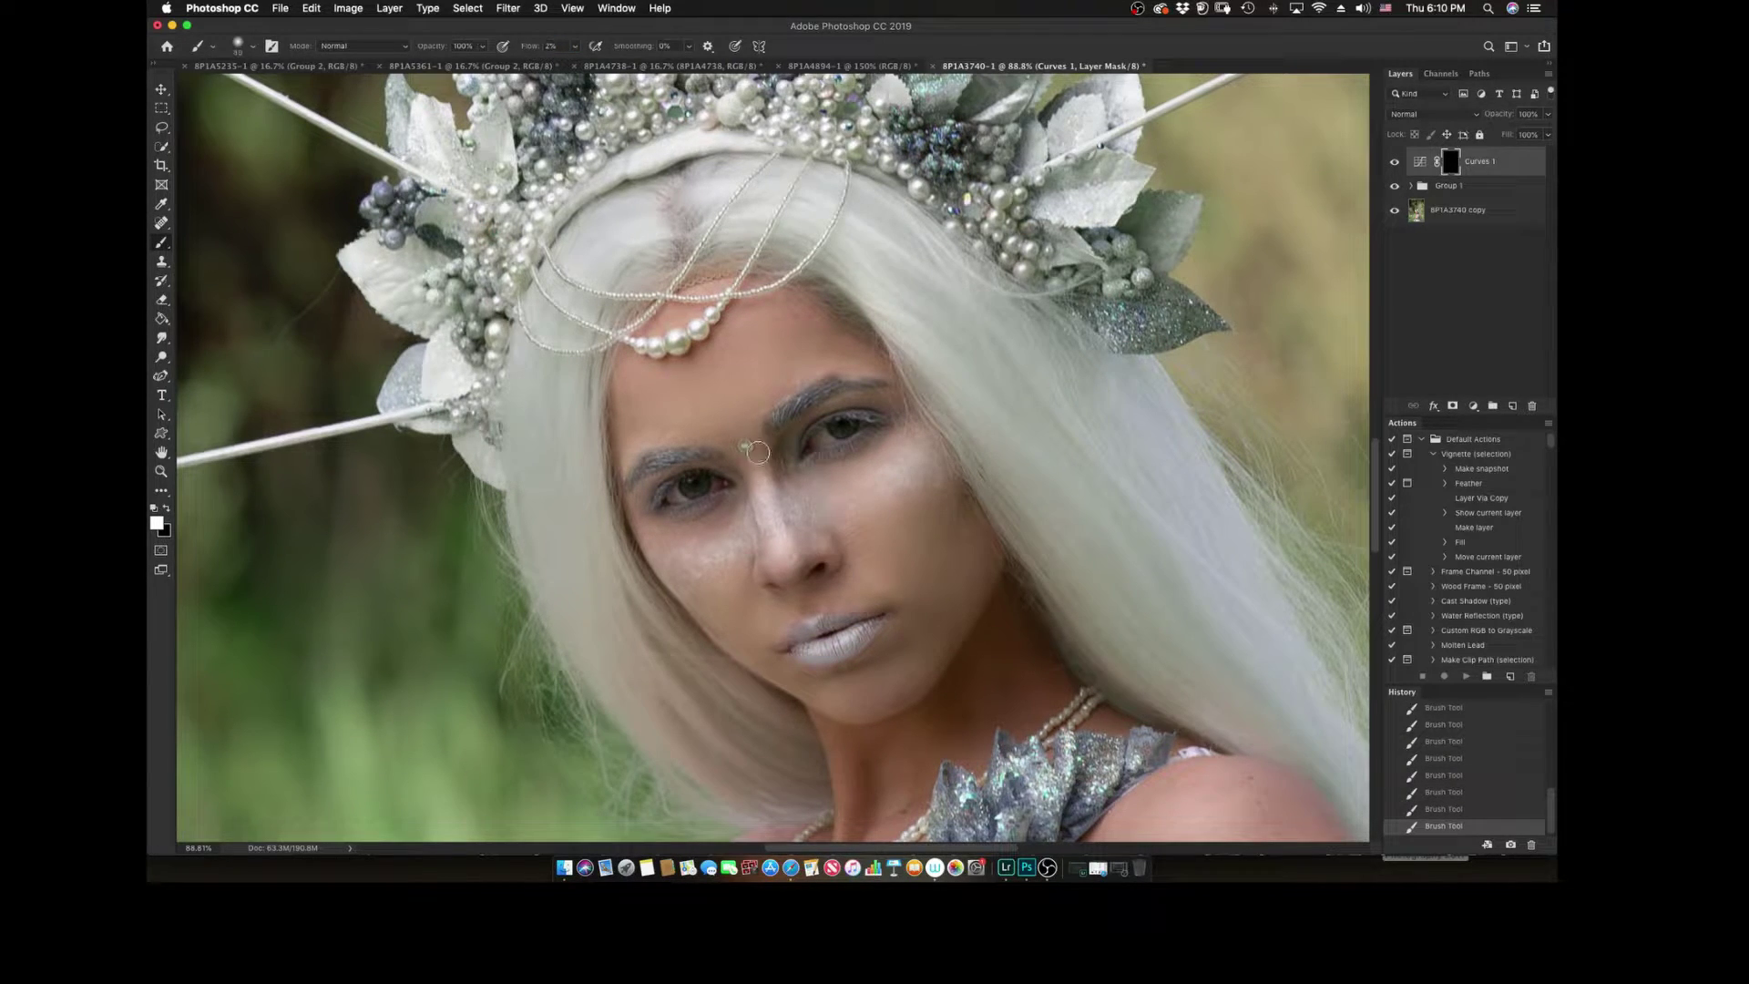
left_click_drag(864, 394, 793, 437)
mouse_move(792, 365)
left_mouse_down()
mouse_move(802, 309)
mouse_move(692, 383)
mouse_move(761, 418)
mouse_move(729, 393)
left_mouse_up()
mouse_move(765, 464)
left_mouse_down()
mouse_move(719, 520)
mouse_move(660, 538)
mouse_move(646, 583)
mouse_move(769, 674)
left_mouse_up()
mouse_move(820, 583)
left_mouse_down()
mouse_move(911, 619)
mouse_move(884, 693)
mouse_move(956, 643)
left_mouse_up()
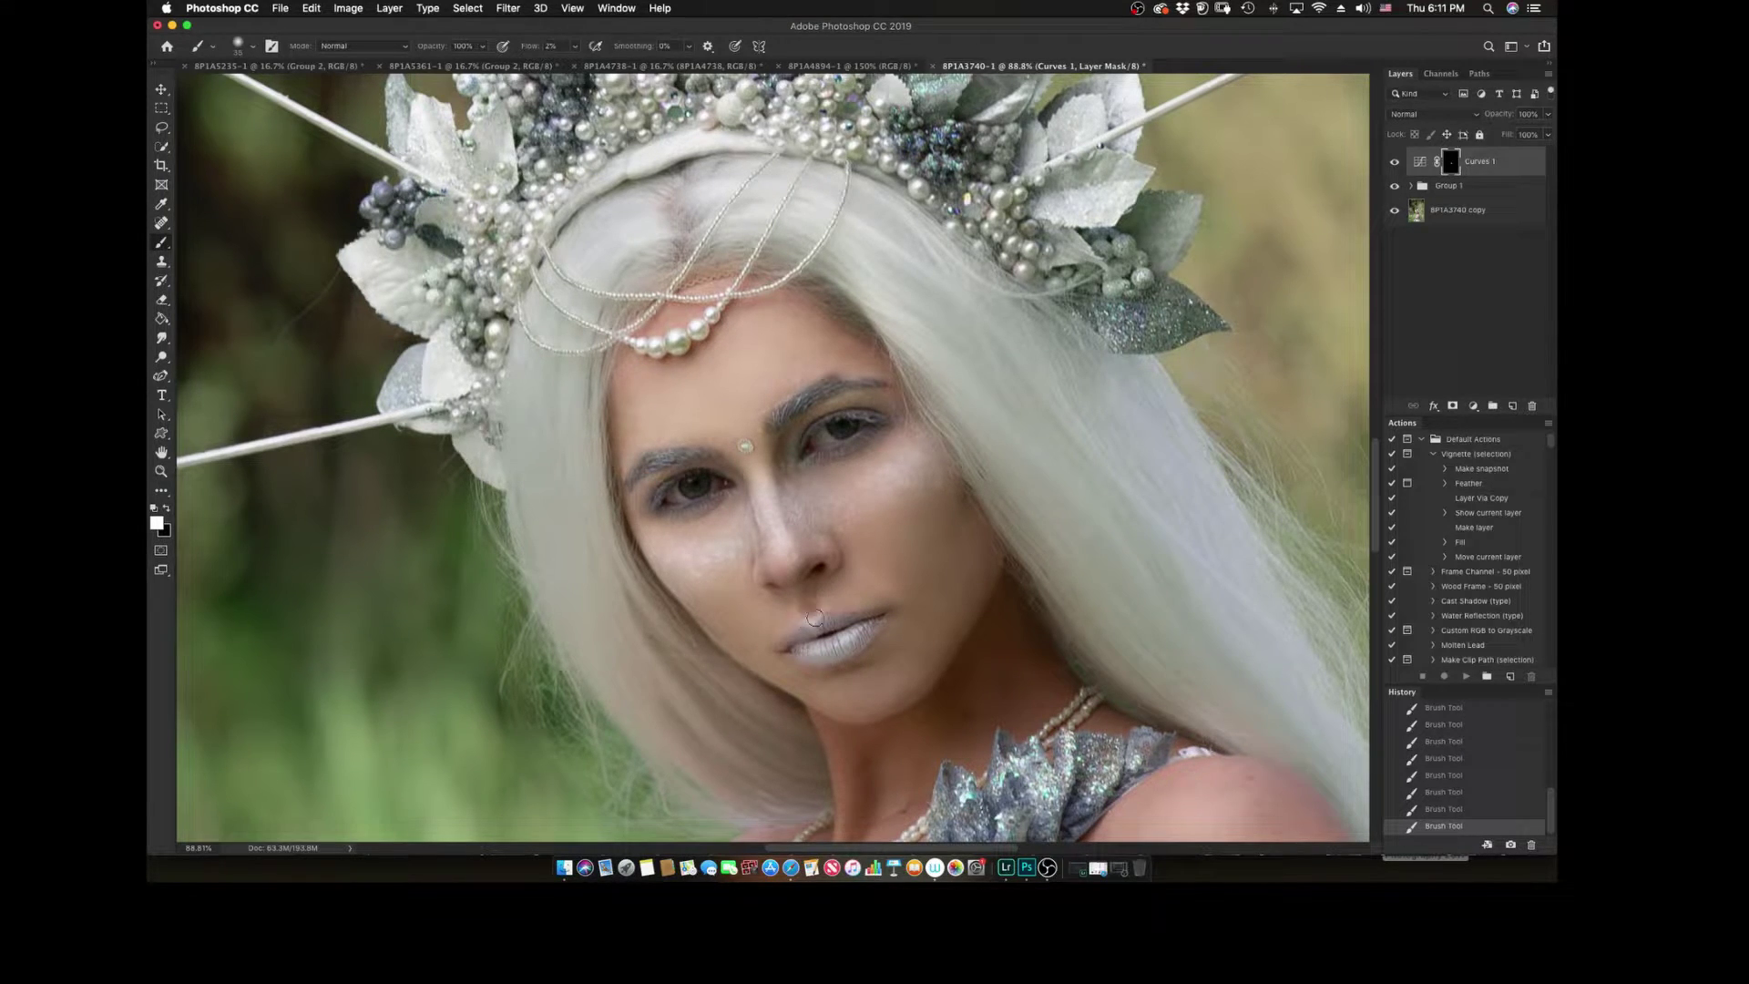
Step: Paint the brightening onto the arm and shoulder with the whole photo in view
key("super+0")
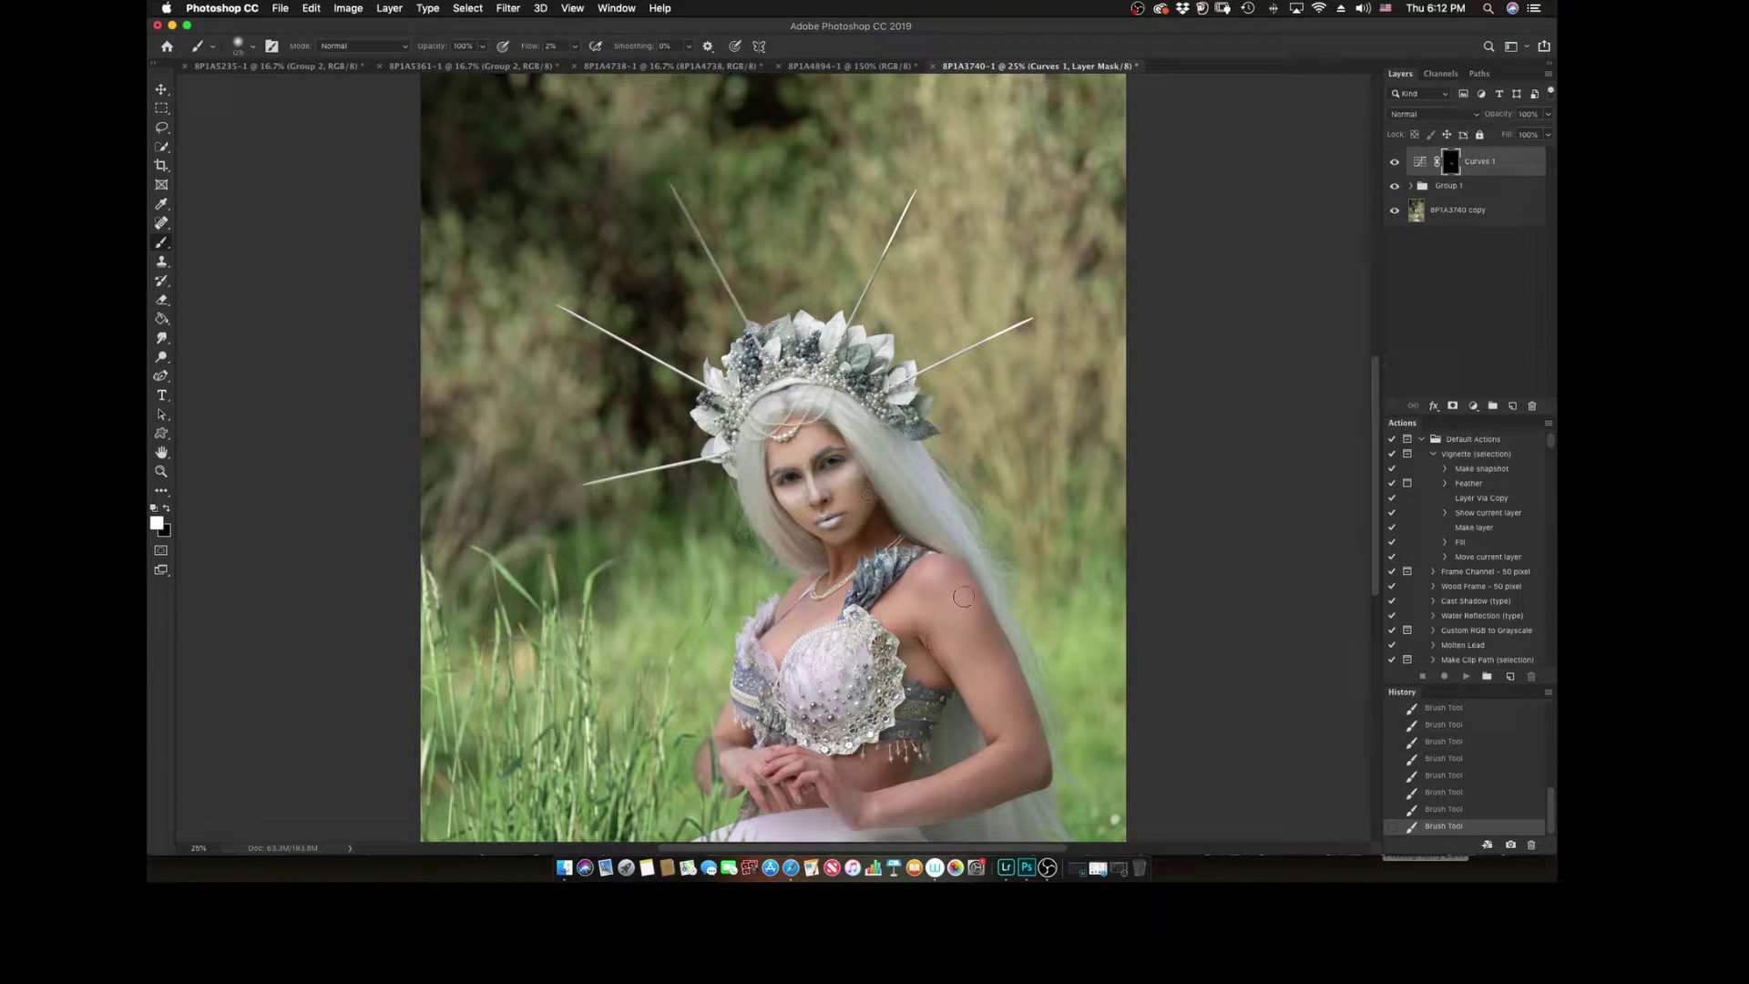
left_click_drag(962, 597, 993, 773)
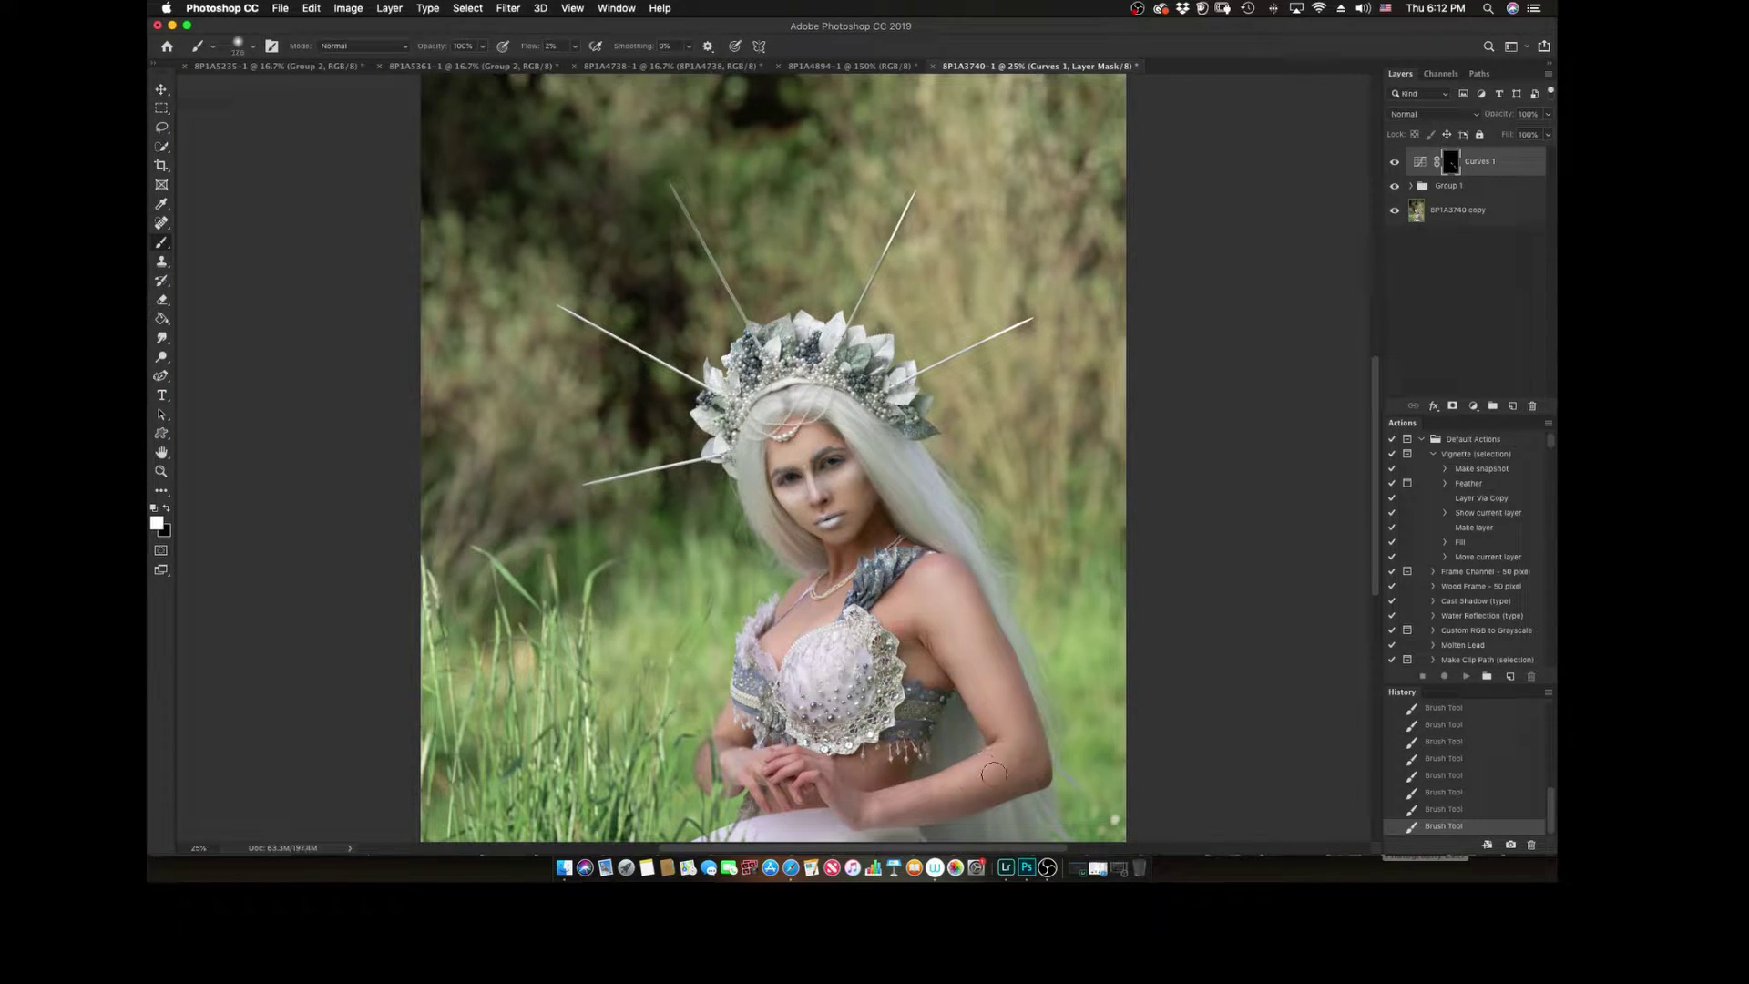
left_click_drag(927, 633, 897, 629)
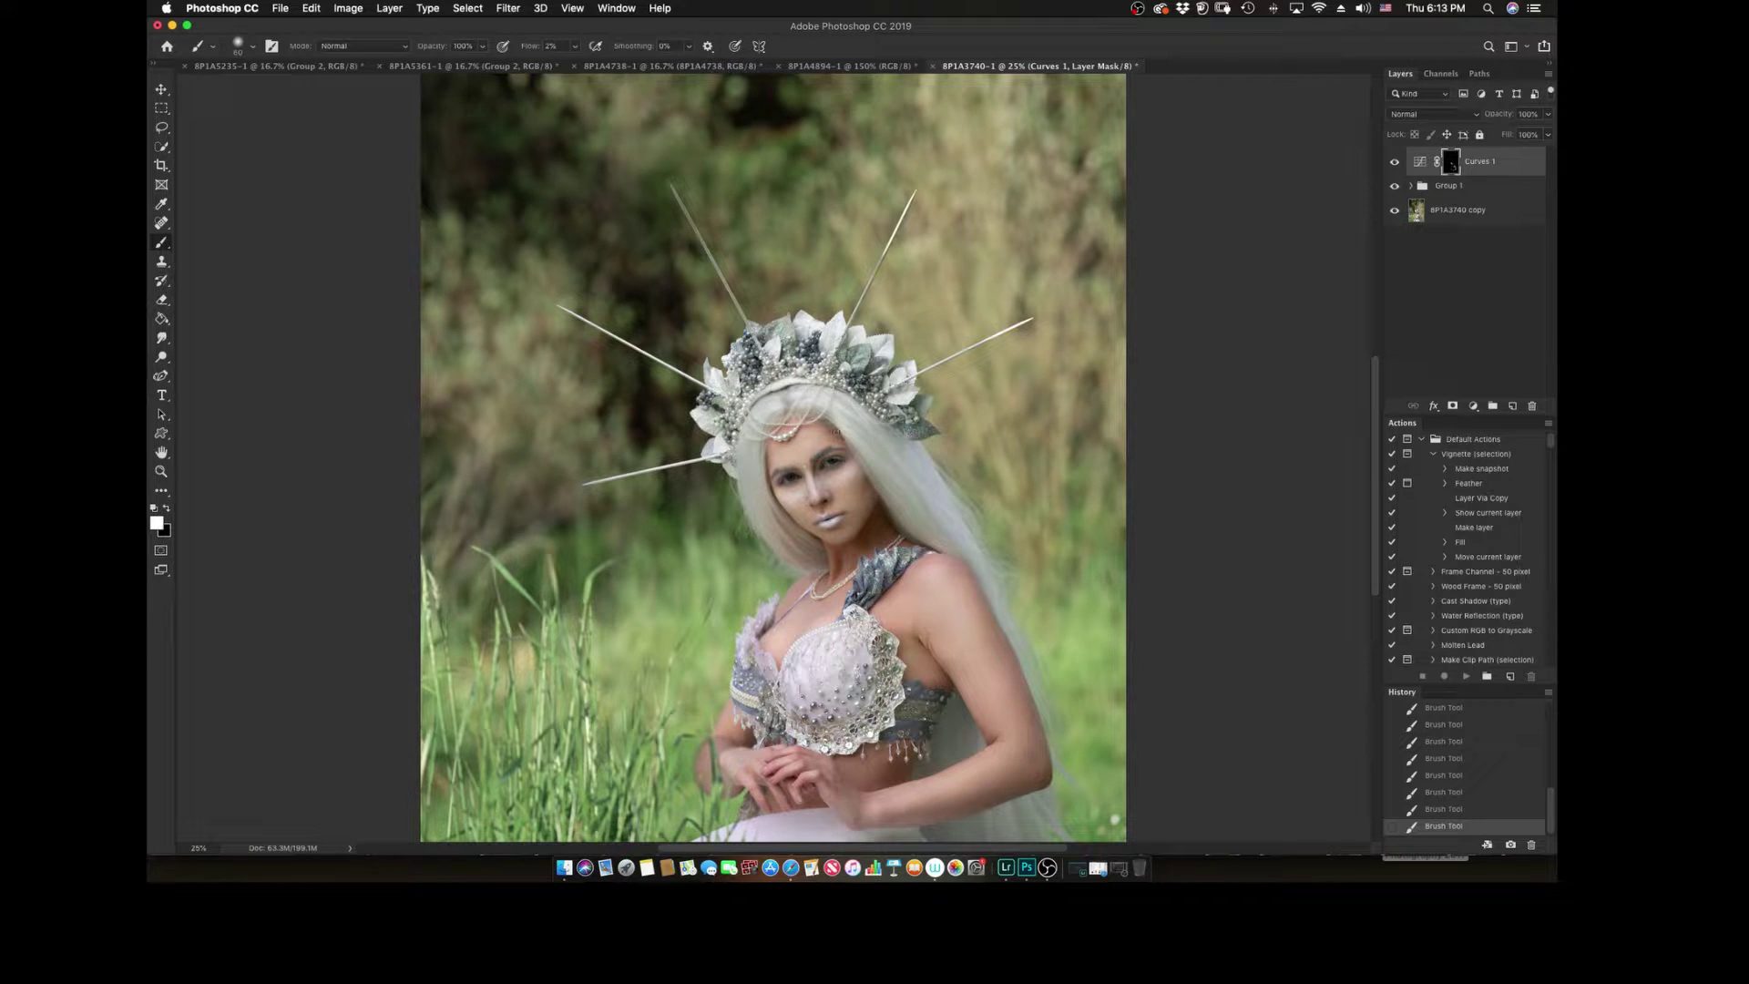
left_click(1473, 406)
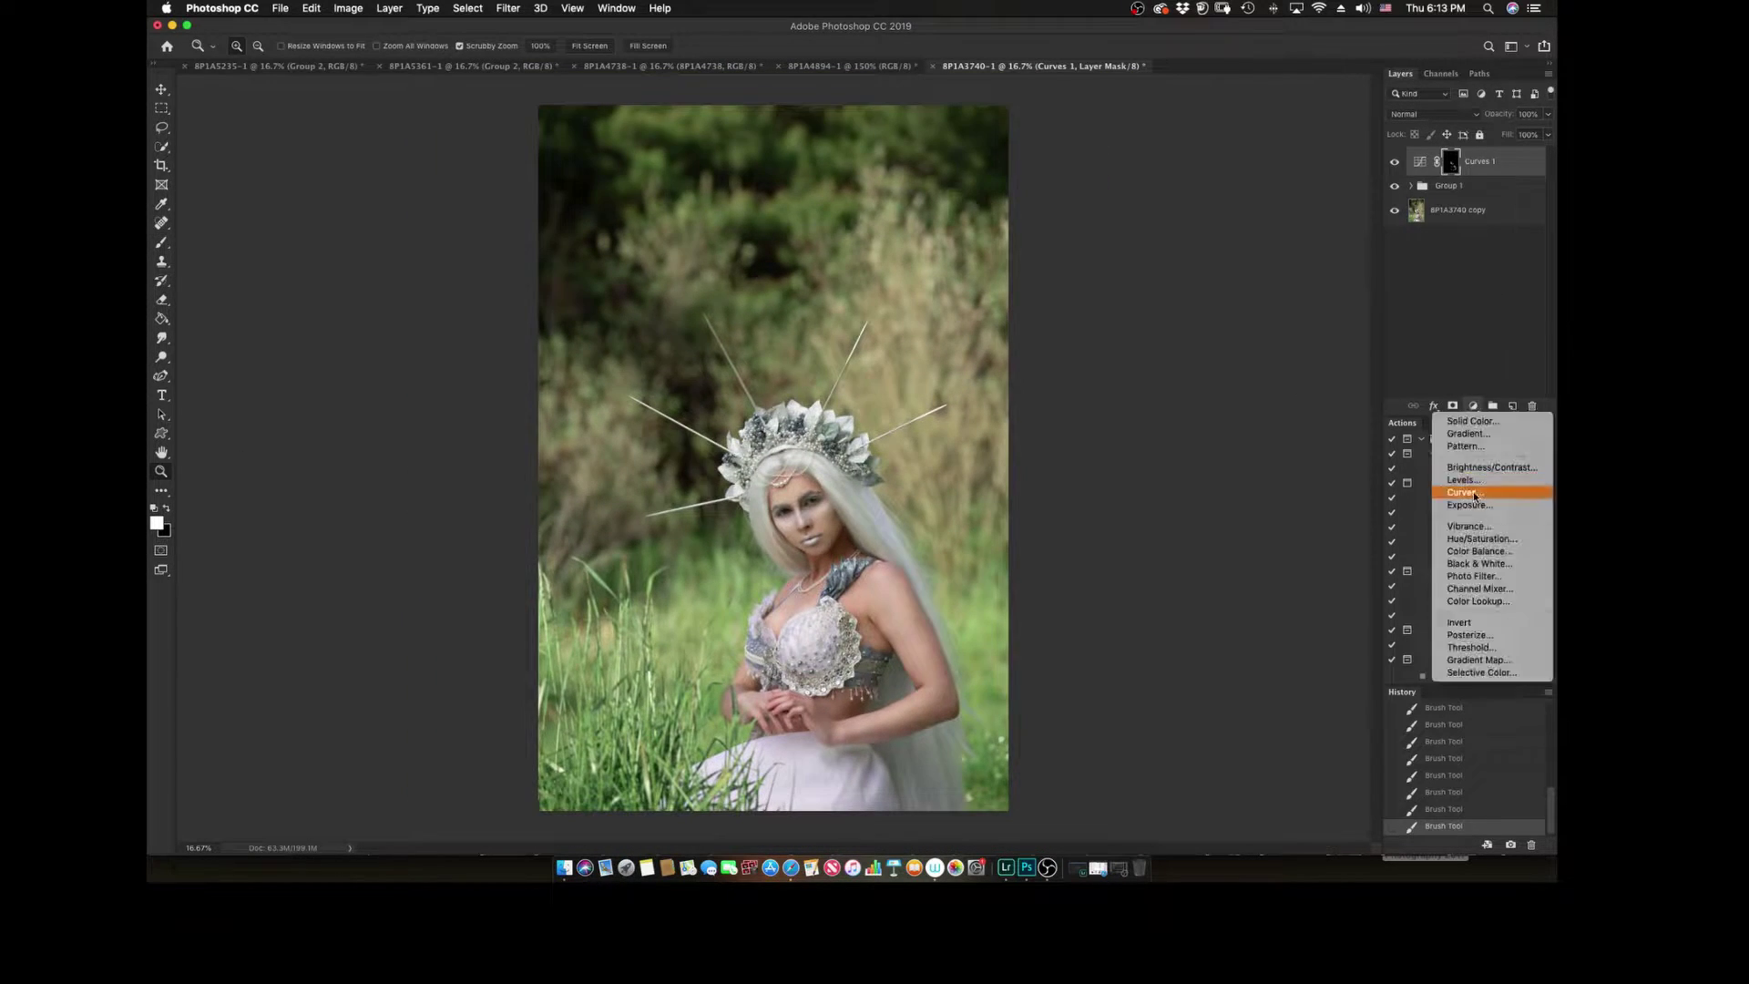
Step: Add a Curves 2 layer with an inverted mask and paint it onto the cheek and nose
left_click(1485, 488)
key("super+i")
left_click_drag(1001, 533, 1002, 583)
left_click_drag(993, 492, 979, 592)
key("bracketleft")
key("bracketleft")
mouse_move(838, 510)
left_mouse_down()
mouse_move(784, 496)
mouse_move(861, 596)
left_mouse_up()
Step: Lightly paint Curves 2 onto cheeks, nose and under the eye, then set opacity to 74%
left_click_drag(665, 510, 692, 573)
left_click_drag(692, 592, 775, 675)
left_click_drag(957, 401, 920, 435)
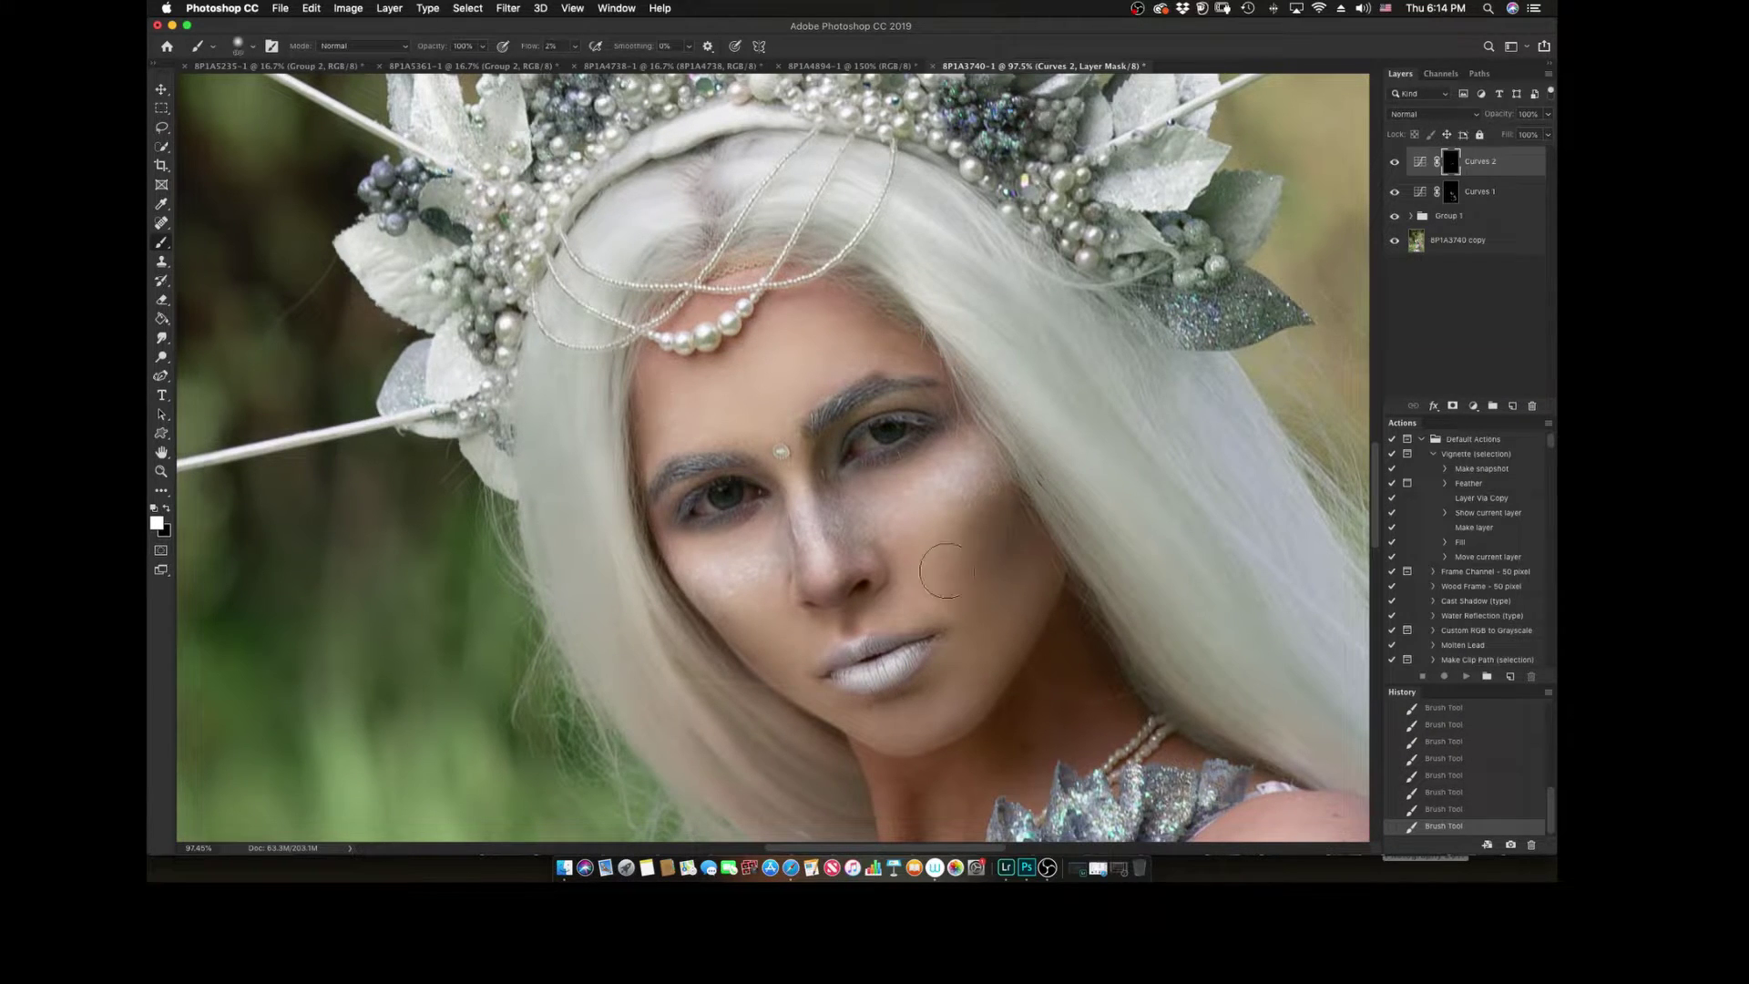
scroll(920, 546, "down", 5)
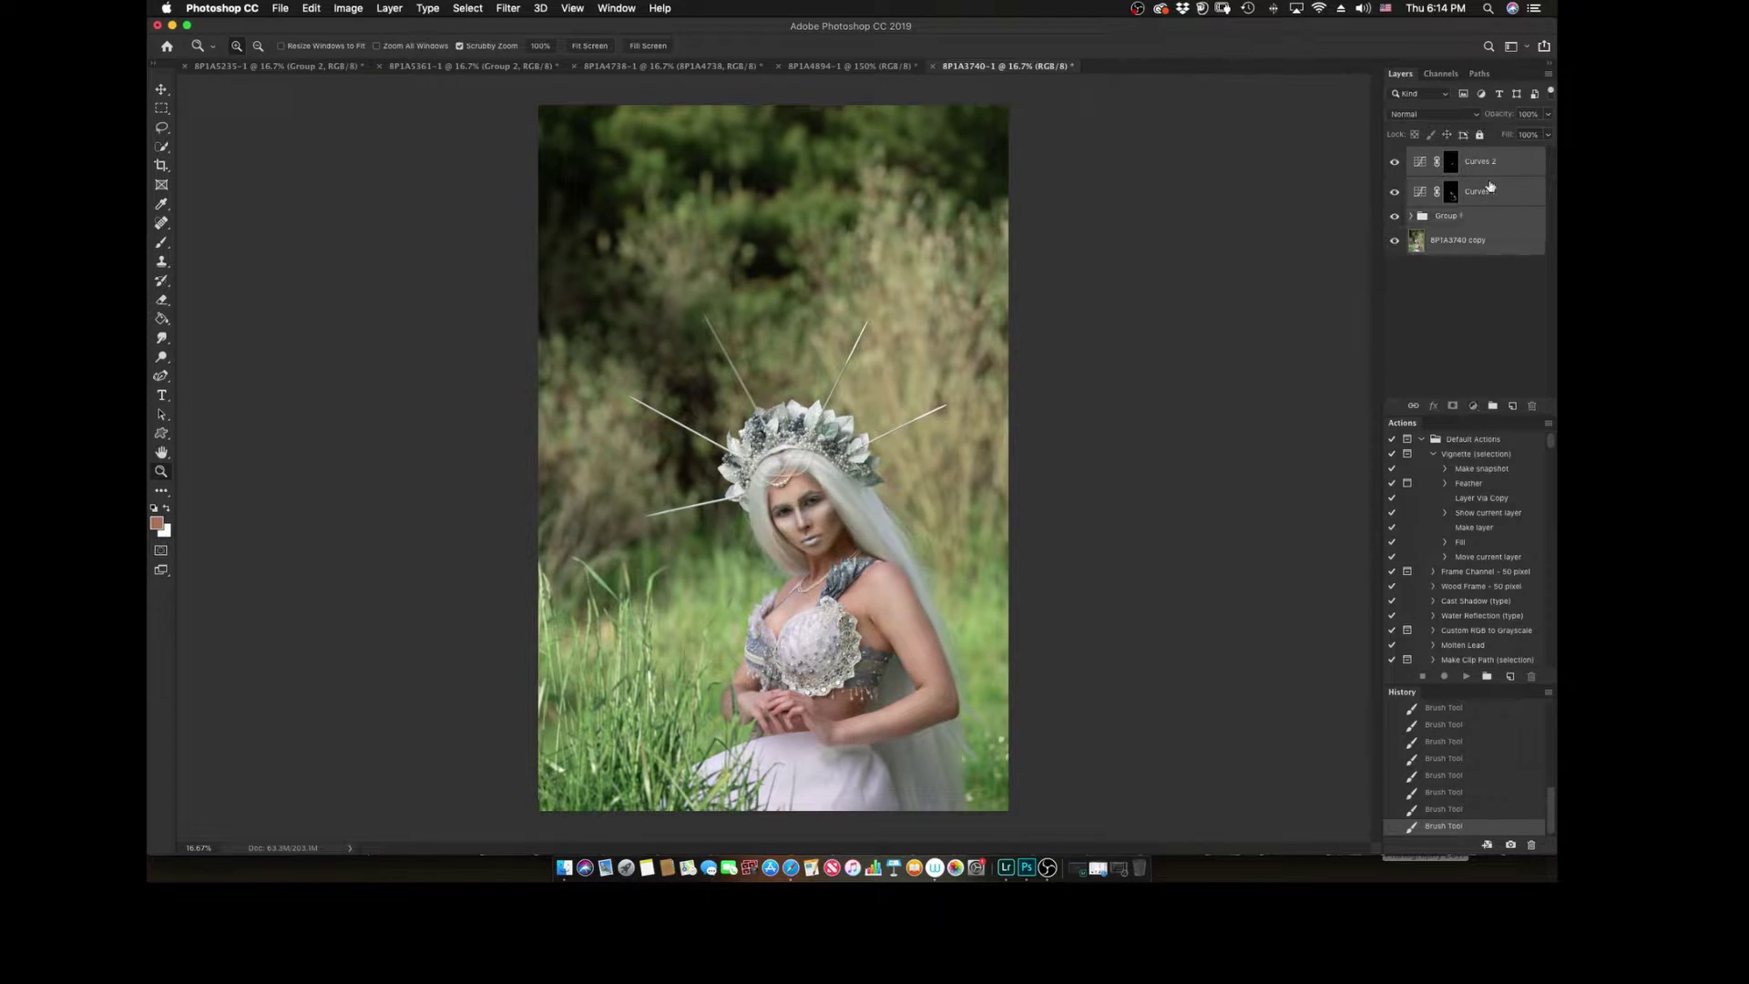
left_click(1494, 179)
left_click(1547, 114)
left_click_drag(1548, 132, 1513, 133)
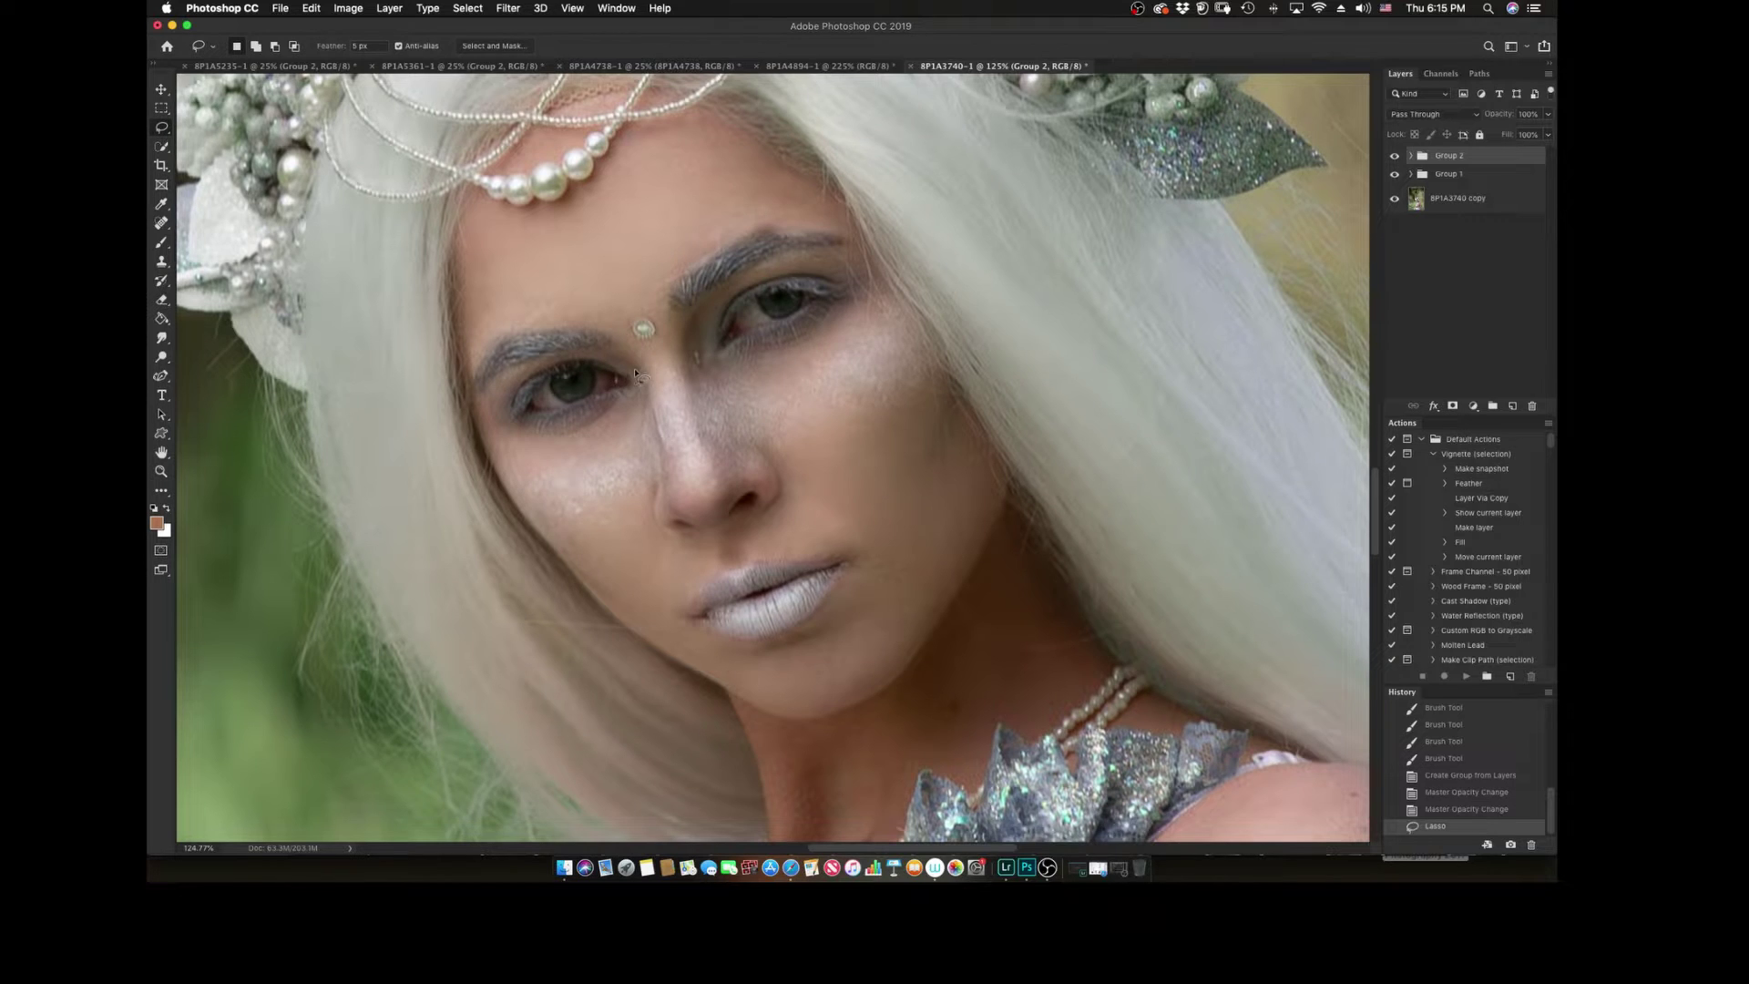
Step: Select both eyes and add a Levels adjustment with white input set to 210
left_click_drag(638, 374, 642, 375)
left_click(1473, 405)
left_click(1485, 475)
left_click_drag(1349, 449, 1322, 453)
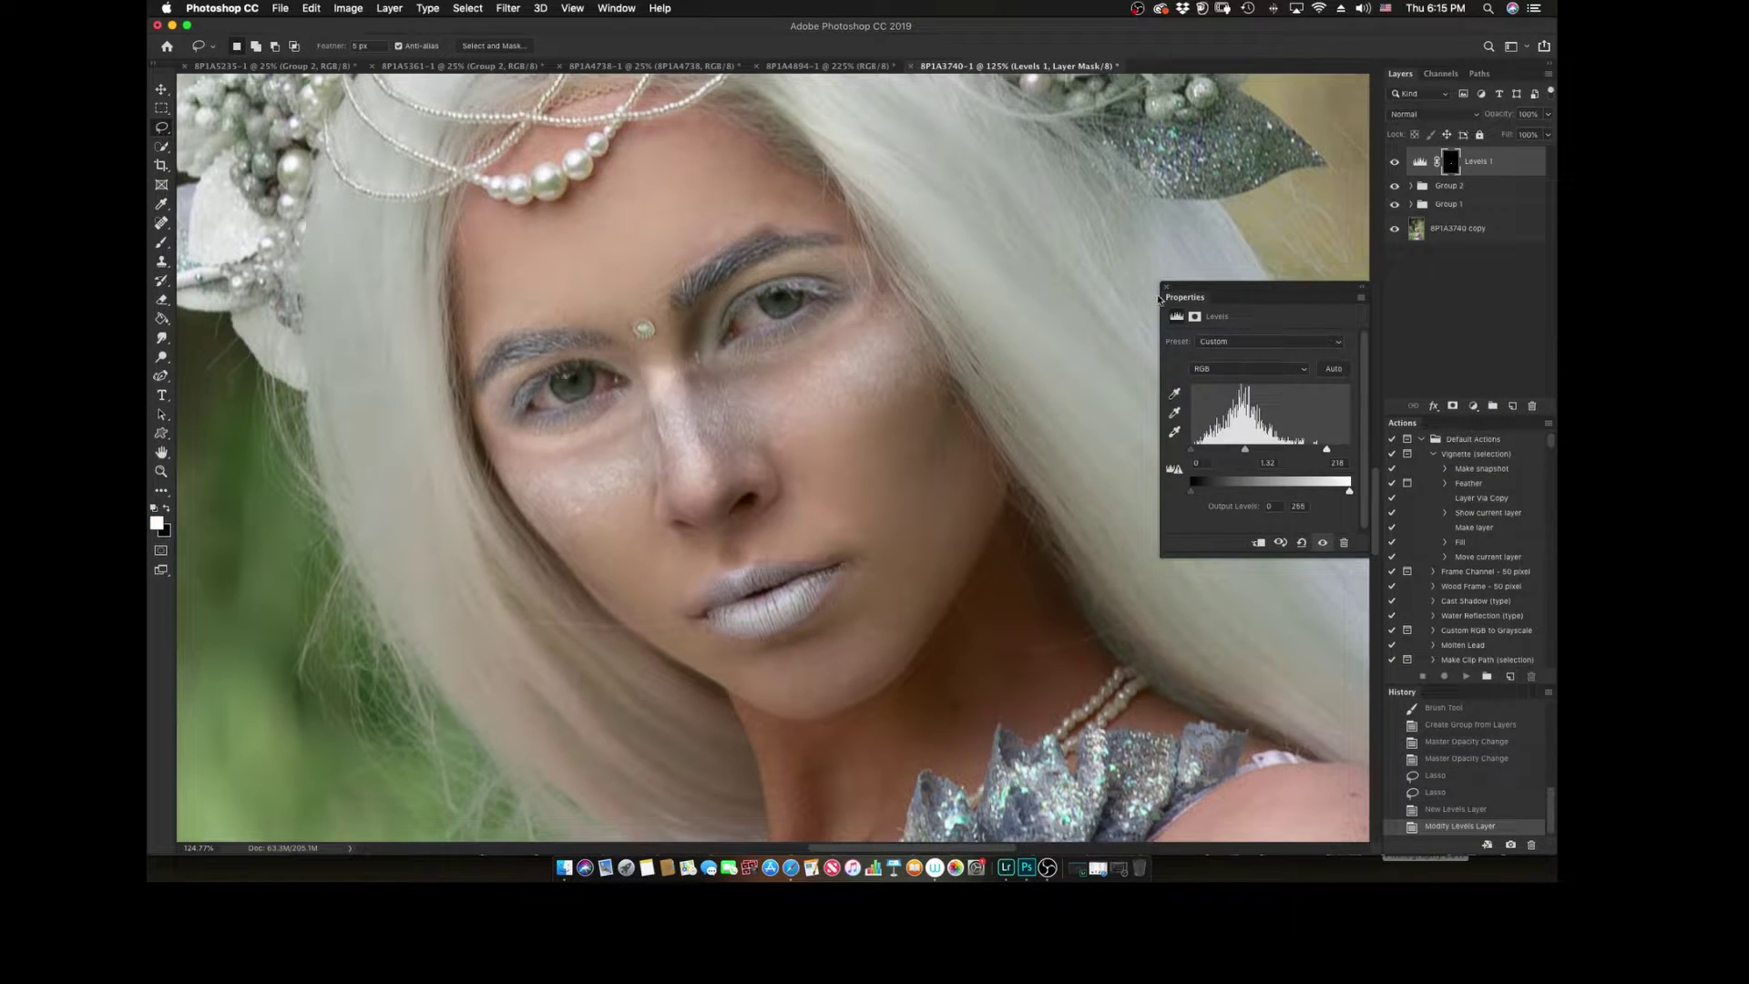
Step: Paint black at 33% flow on the Levels mask to hide brightening around the eye edges
key("b")
scroll(542, 262, "up", 3)
key("x")
key("shift+3")
key("shift+3")
key("bracketright")
key("bracketright")
left_click_drag(701, 464, 455, 437)
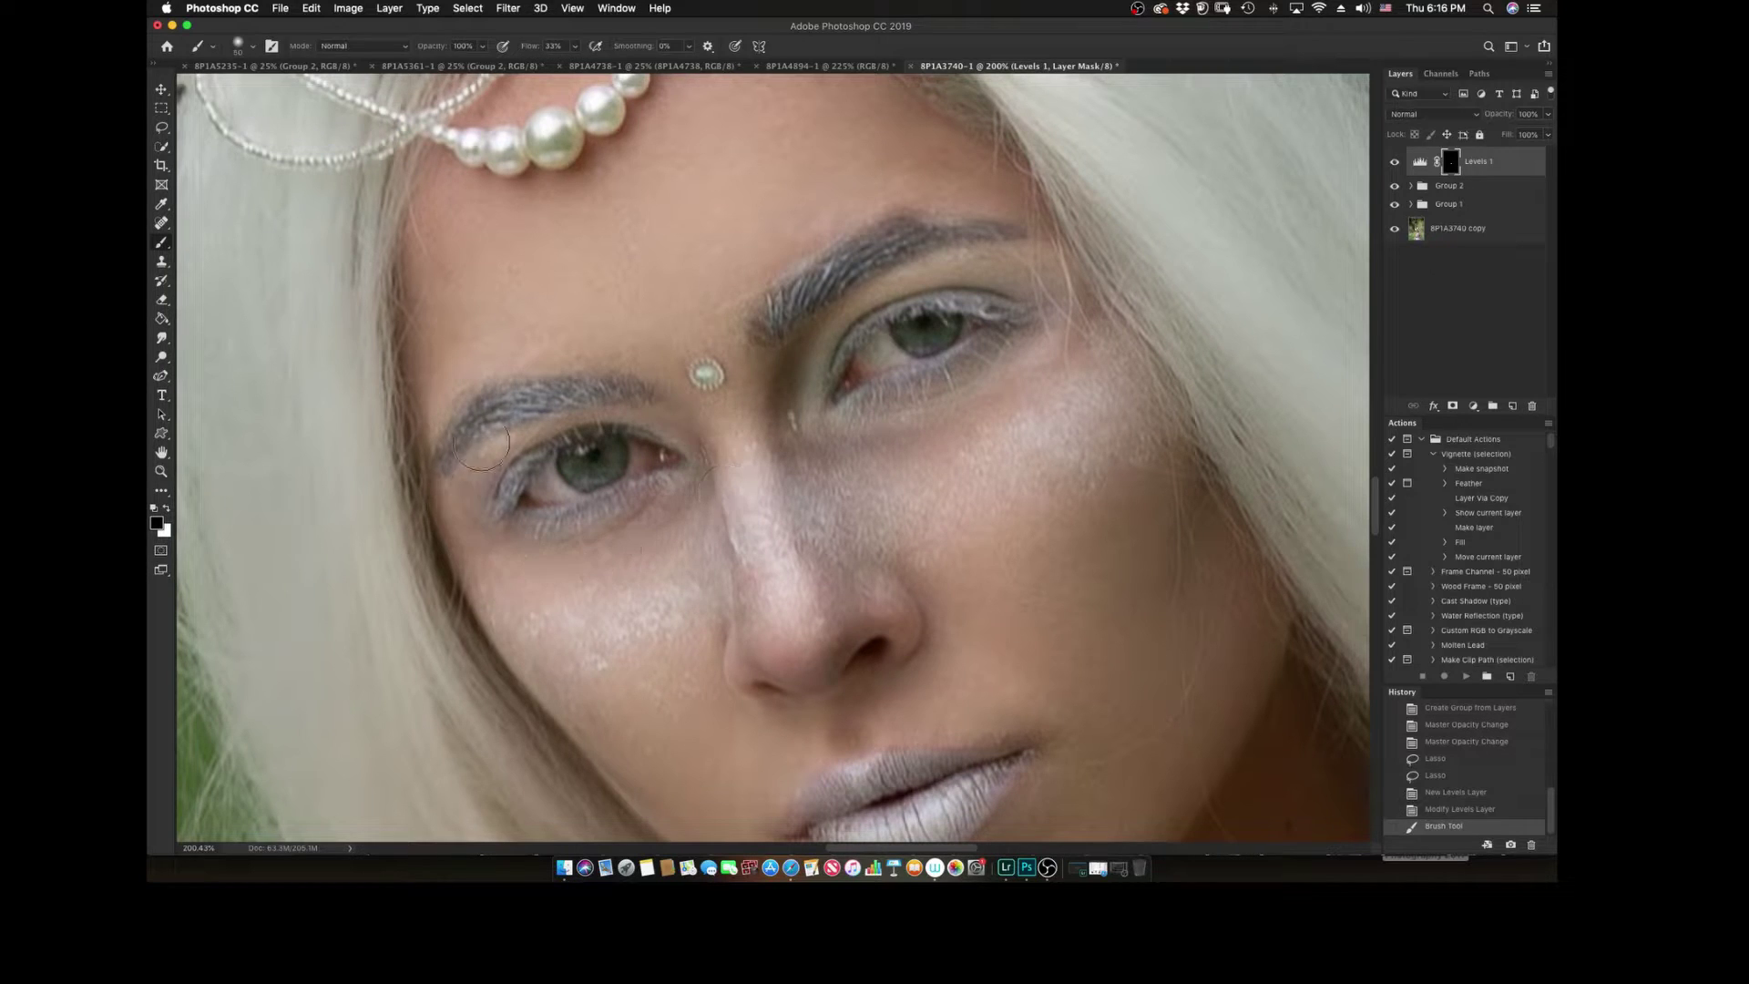
mouse_move(866, 274)
left_mouse_down()
mouse_move(1064, 350)
mouse_move(802, 383)
left_mouse_up()
left_click_drag(984, 319, 1075, 264)
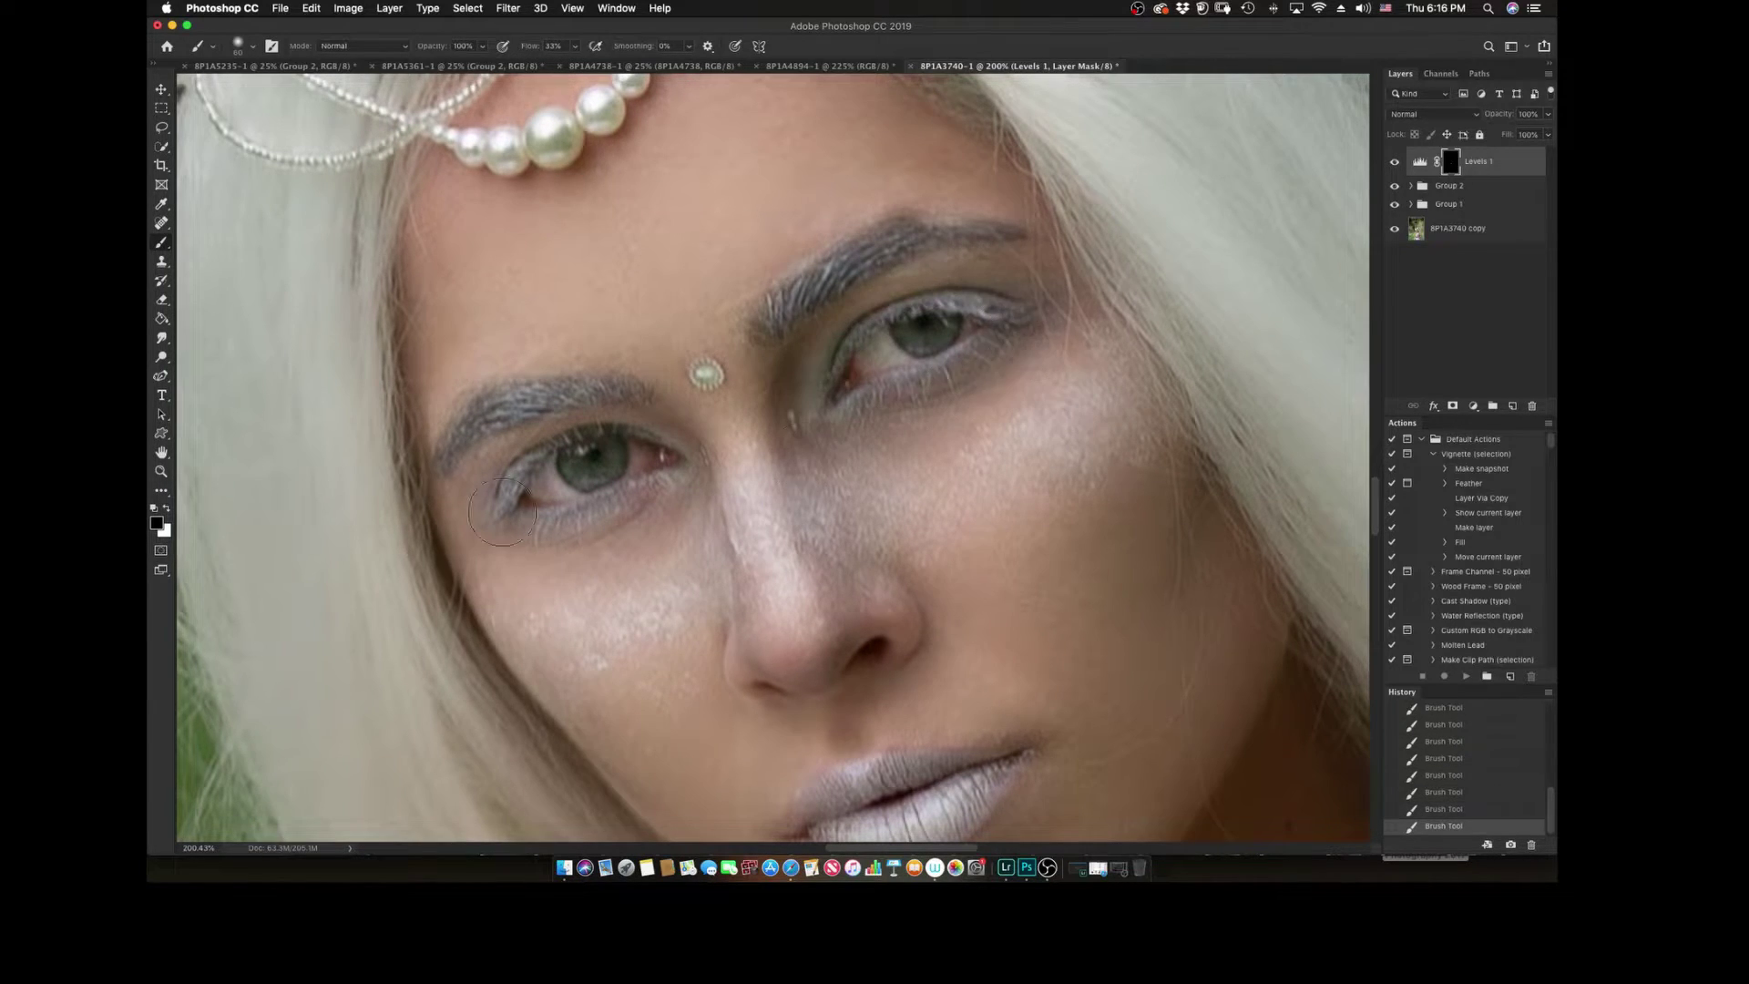
Step: Lower the Levels opacity to 73% and touch up its mask with a few dabs
key("super+0")
key("z")
key("super+plus")
key("super+plus")
key("super+plus")
left_click_drag(1548, 134, 1528, 134)
key("super+0")
key("super+1")
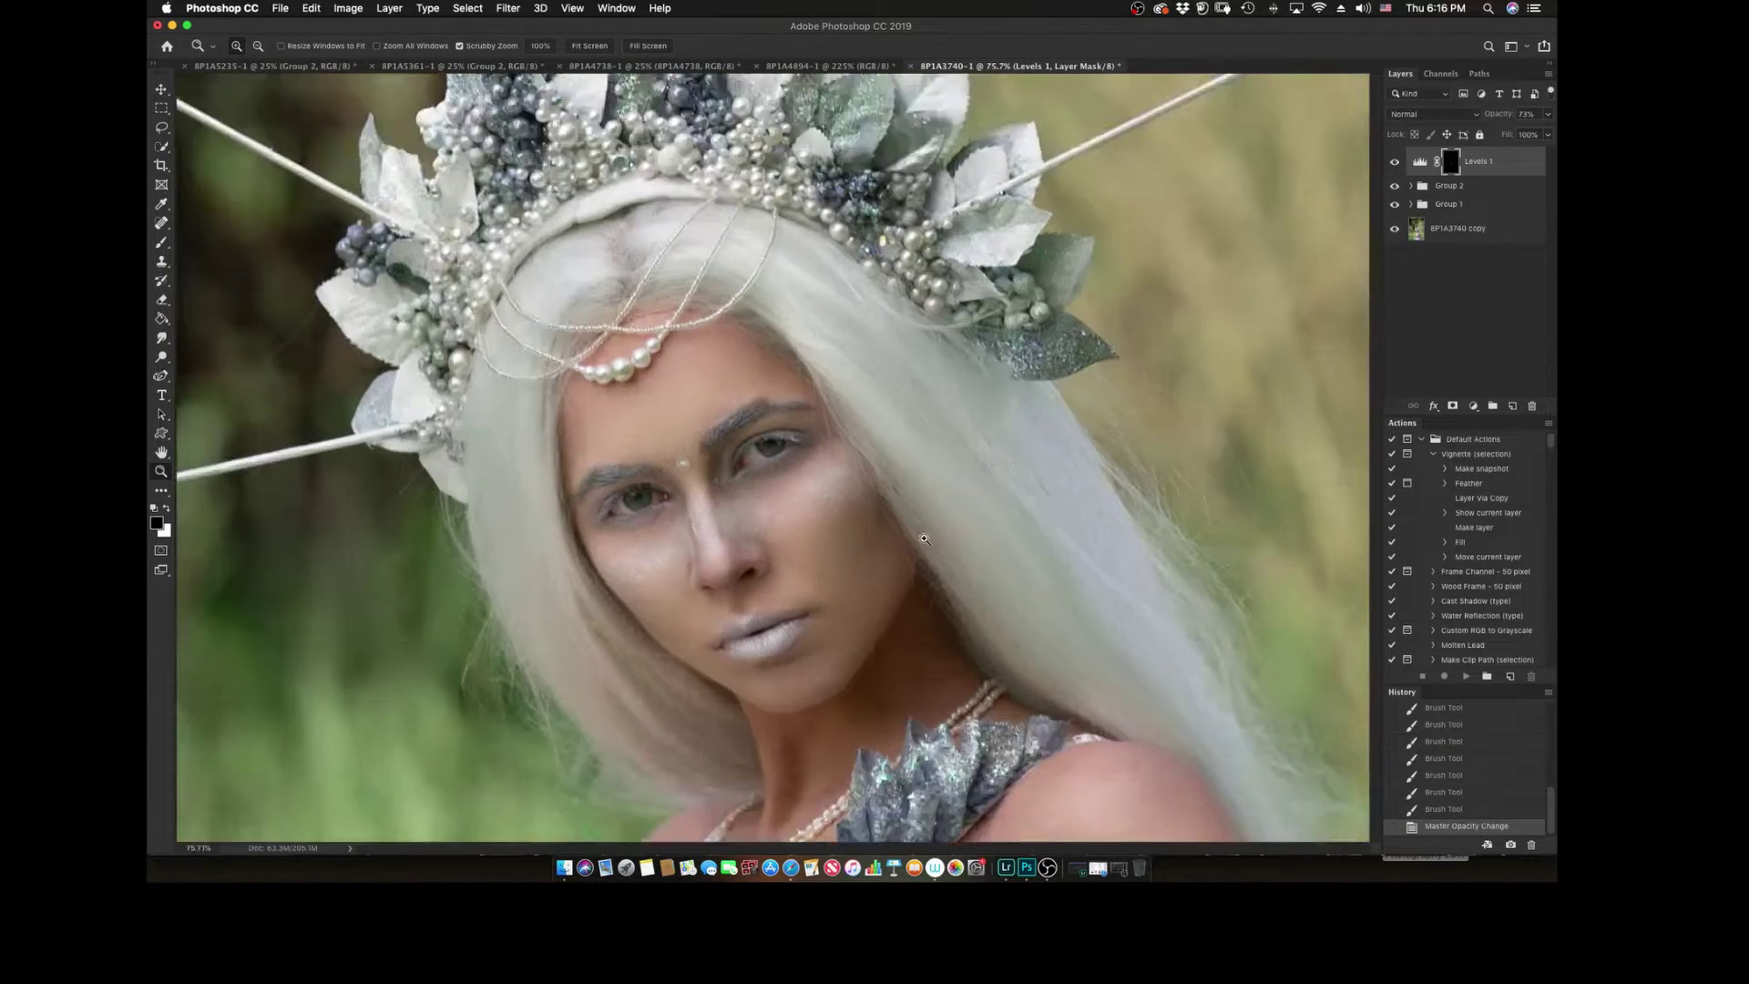
key("b")
left_click(627, 473)
left_click(668, 493)
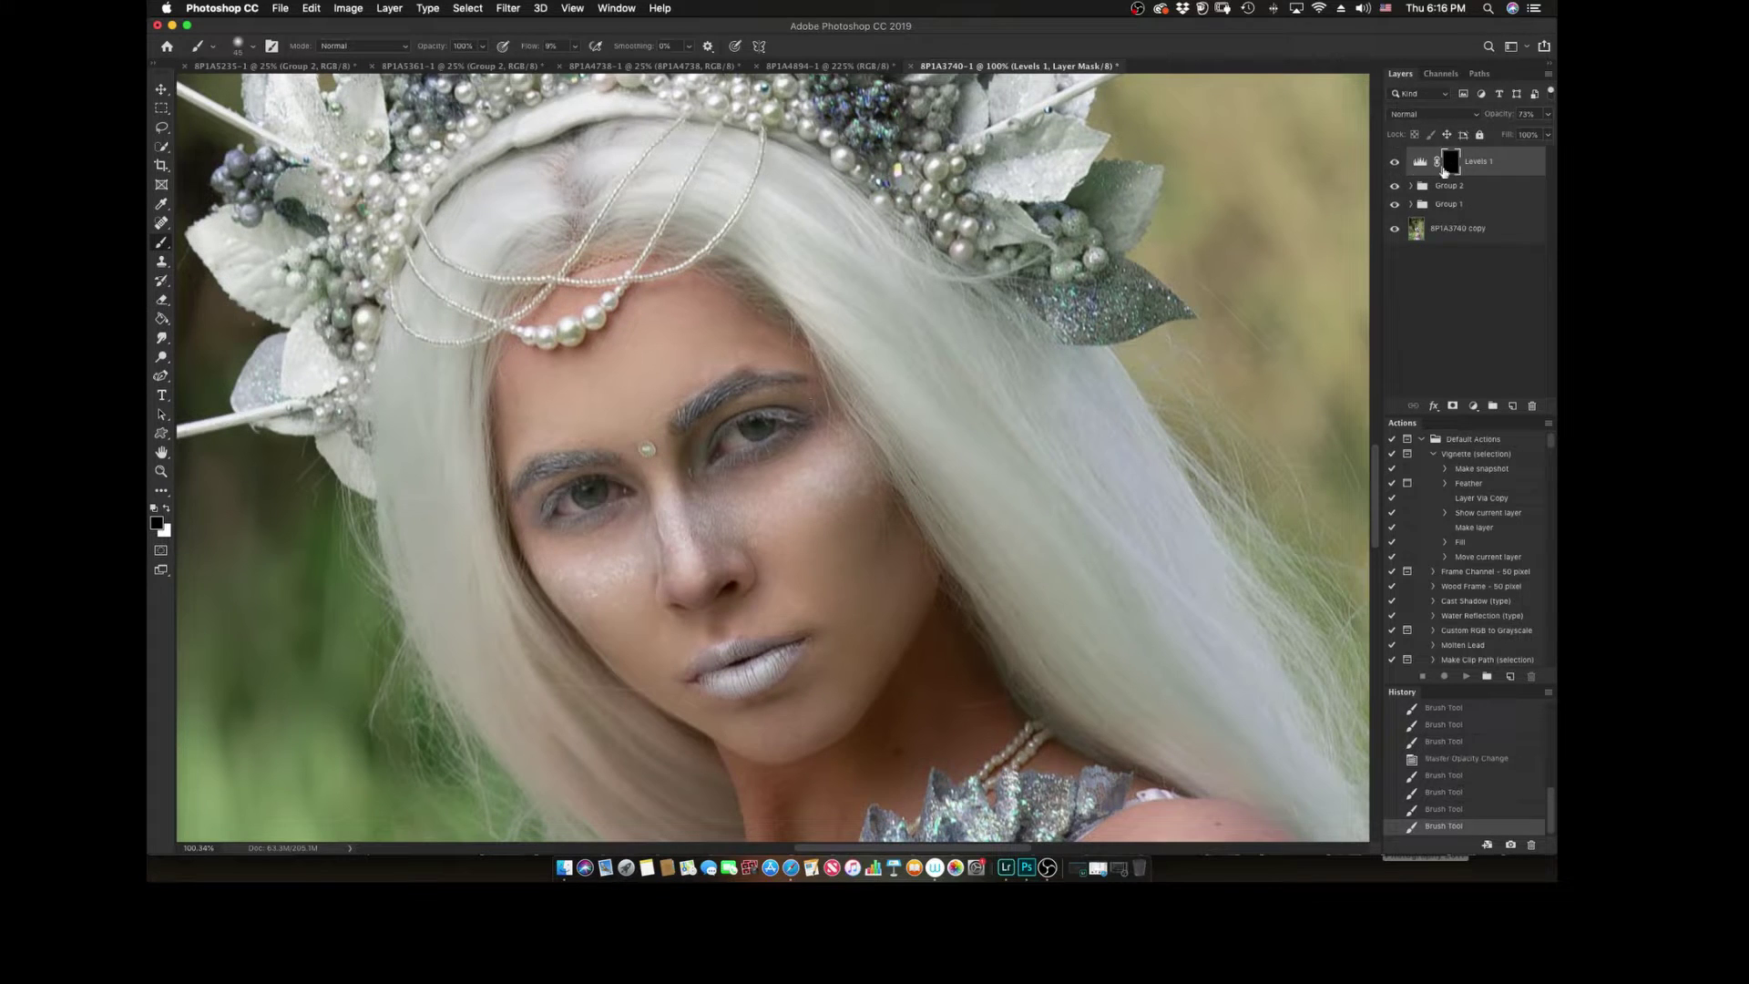
Step: Add an empty Layer 1 above the Levels adjustment for painting
left_click(652, 517, "alt")
key("super+shift+alt+n")
scroll(703, 496, "up", 5)
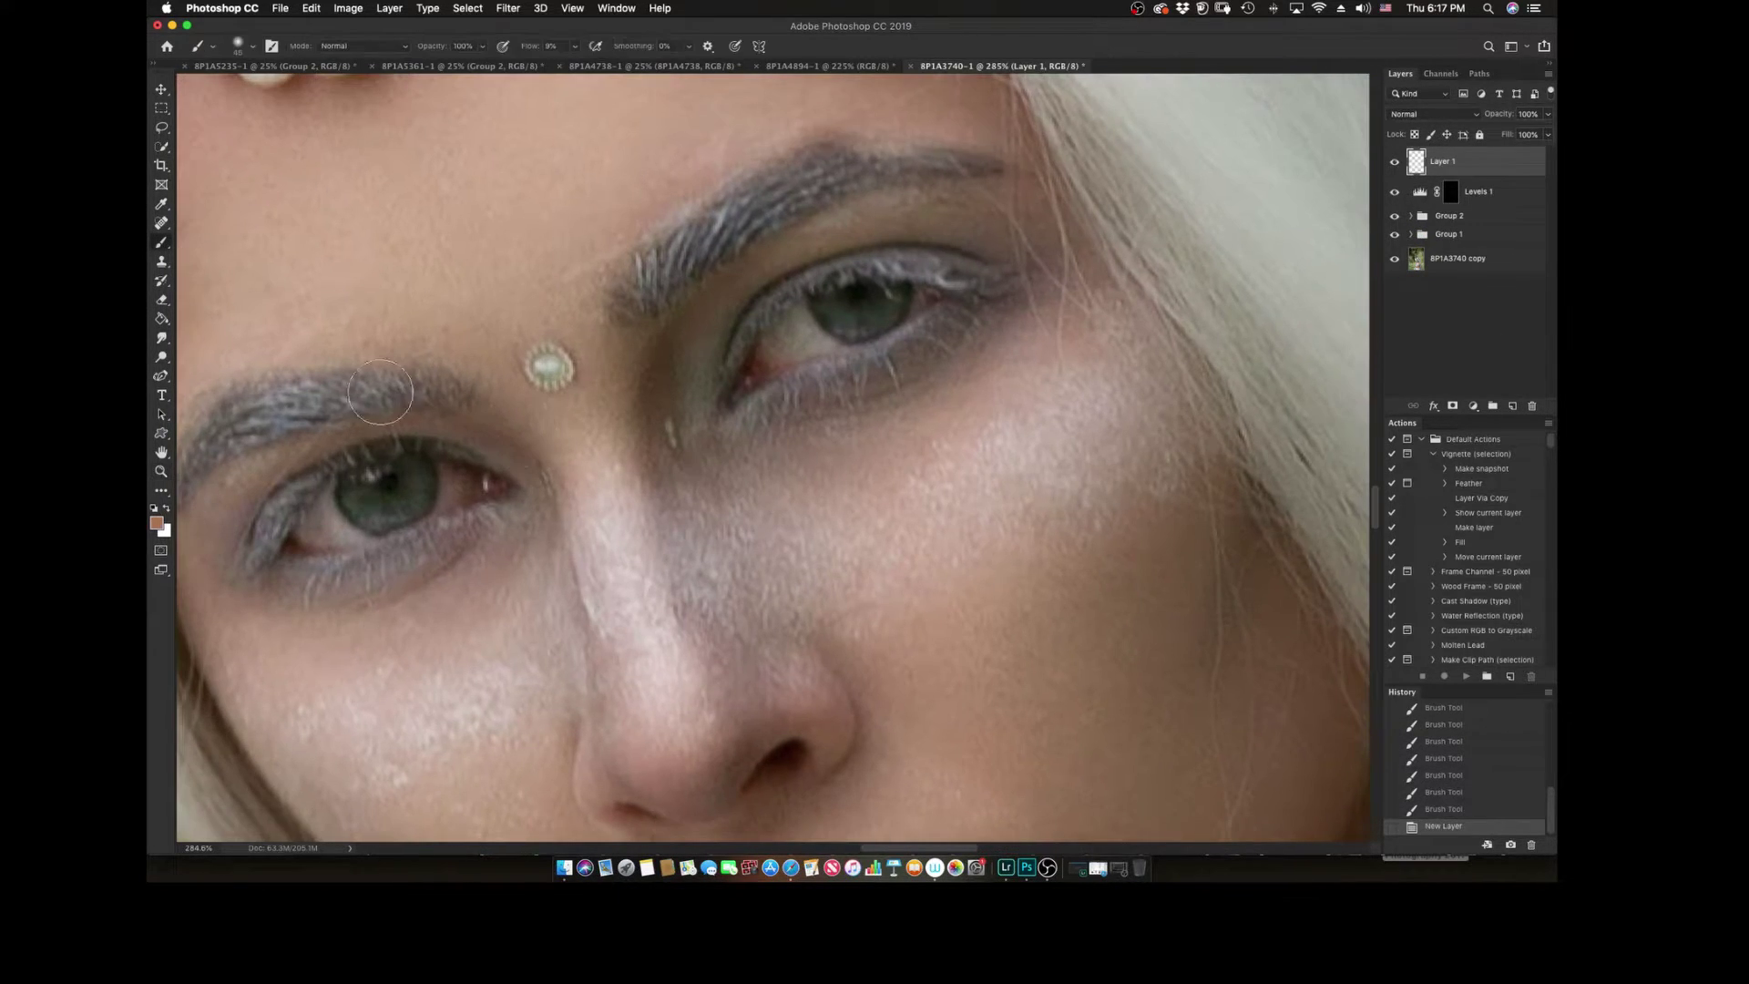
Step: On a new layer, paint white catchlights into both eyes
key("z")
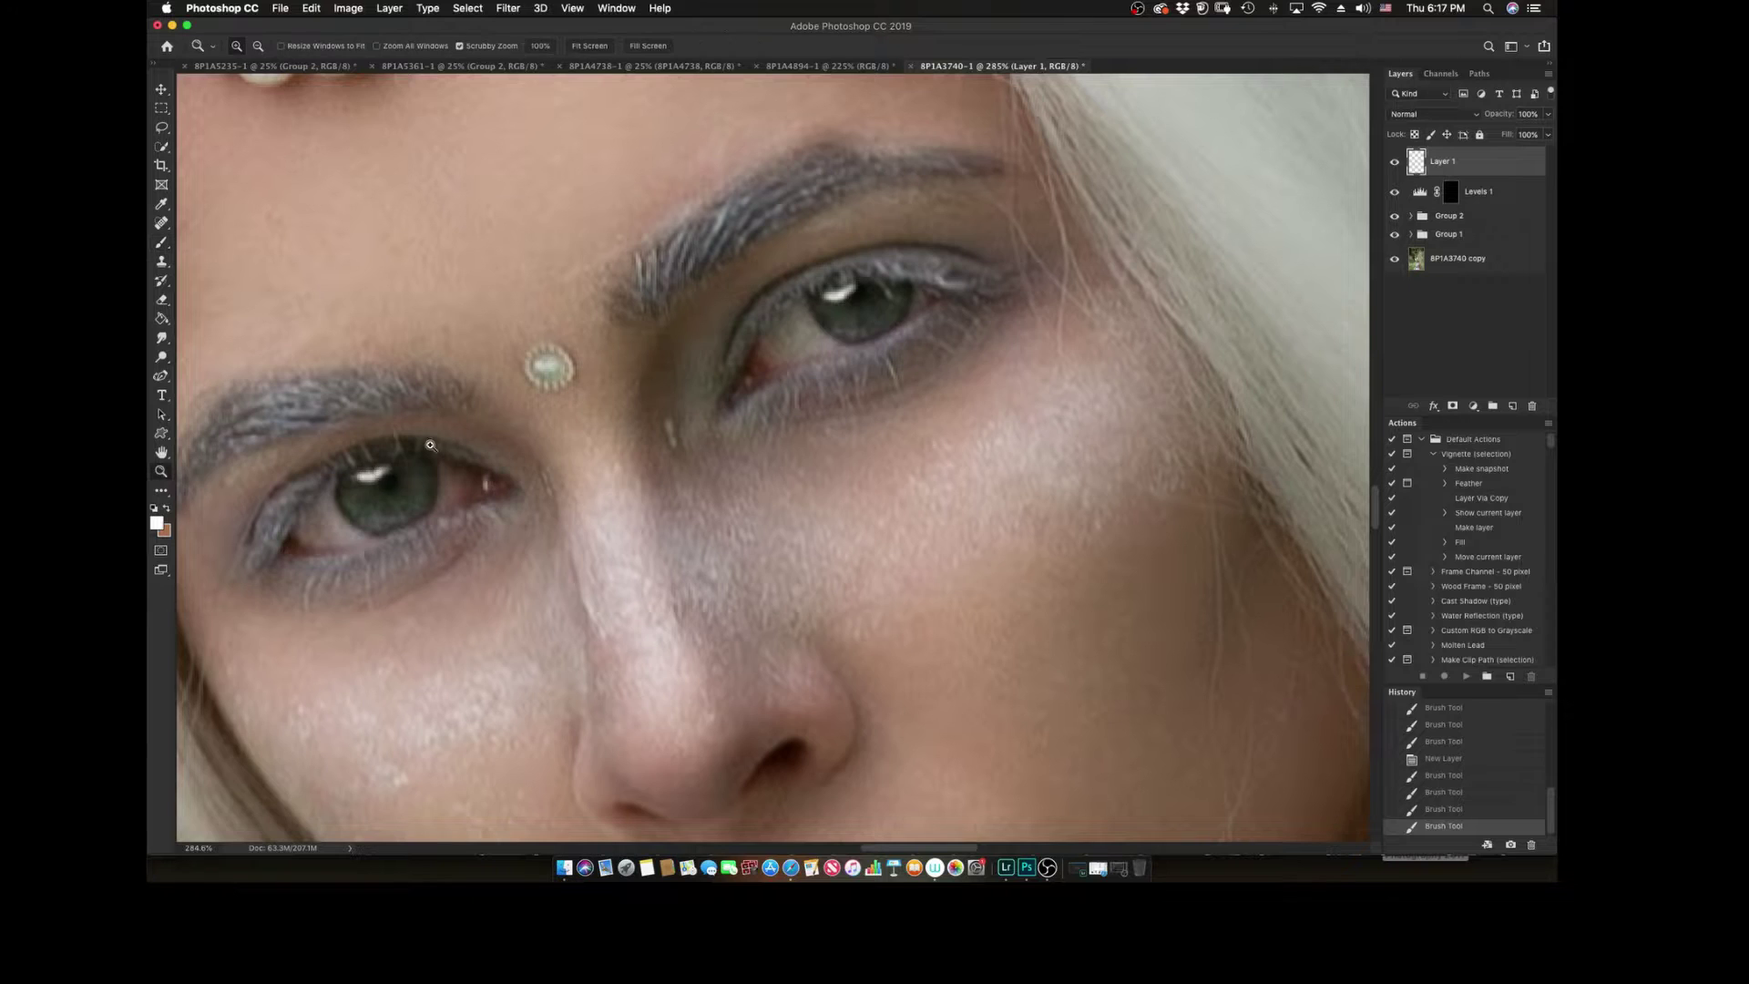
key("super+0")
key("0")
key("super+shift+alt+n")
left_click_drag(781, 456, 938, 510)
key("b")
left_click_drag(1038, 314, 1061, 301)
mouse_move(706, 455)
left_mouse_down()
mouse_move(692, 435)
mouse_move(668, 450)
left_mouse_up()
left_click(669, 450)
left_click(1043, 301)
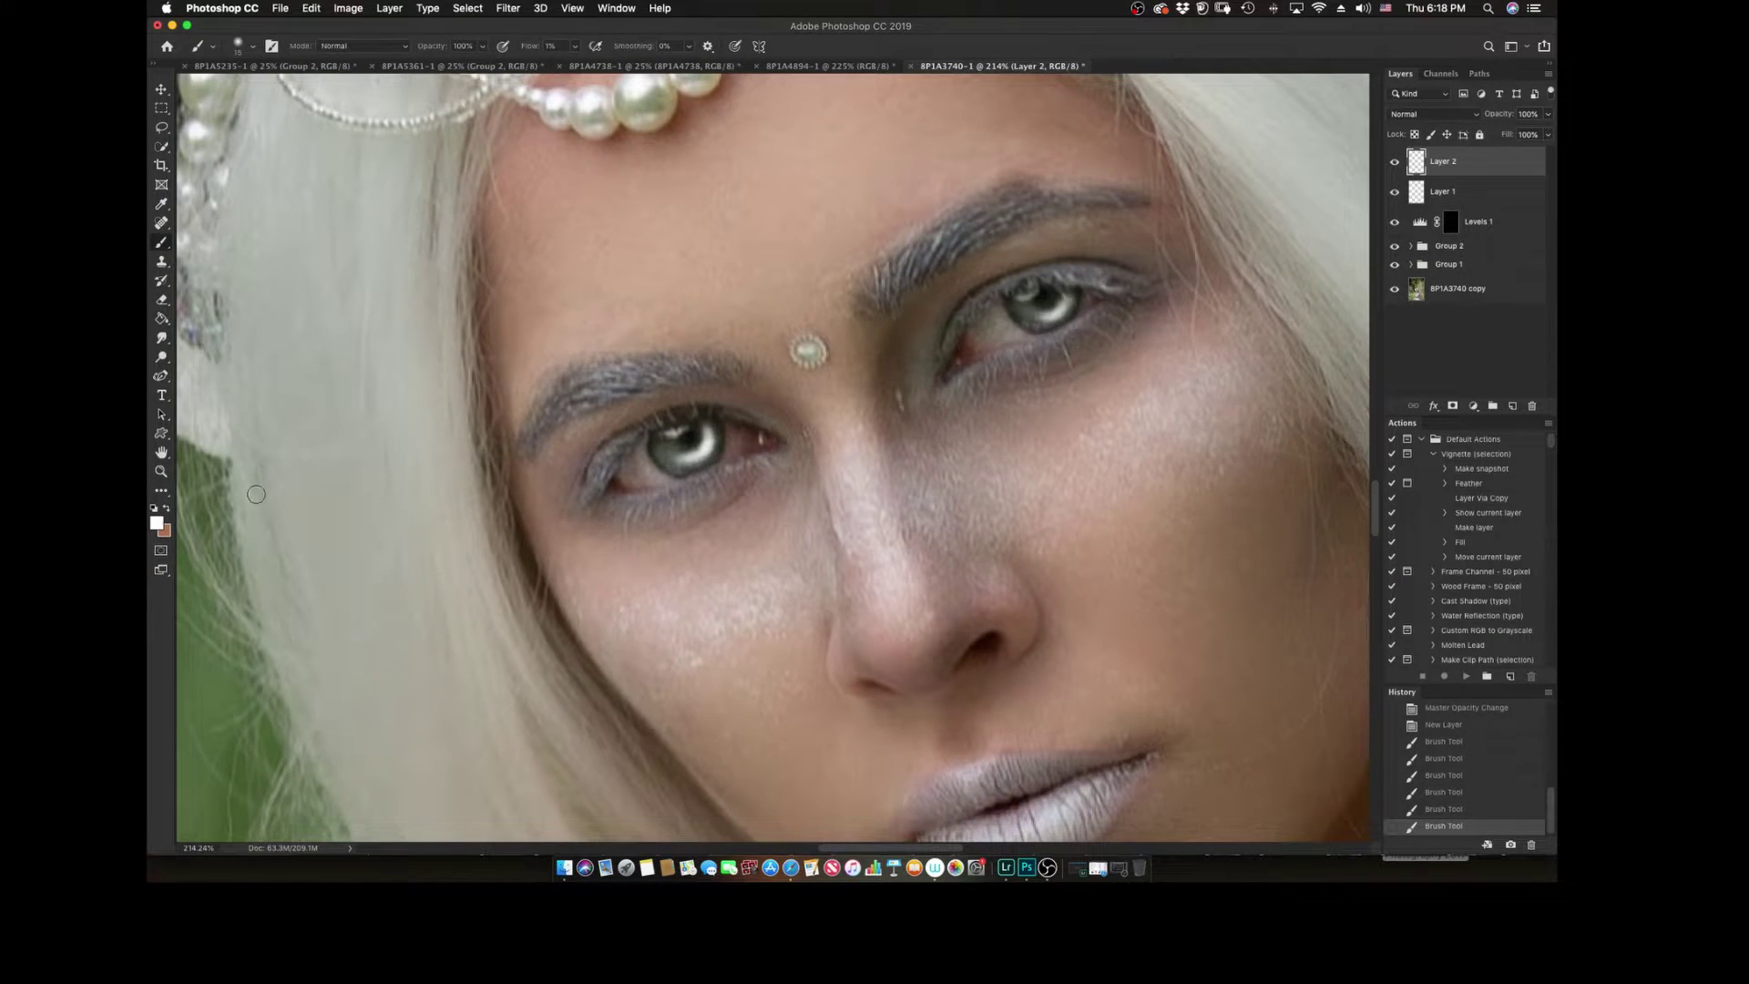
Step: Set the catchlight layer to 20% opacity, duplicate it, and reduce Levels 1 opacity
key("z")
key("super+0")
key("2")
key("super+j")
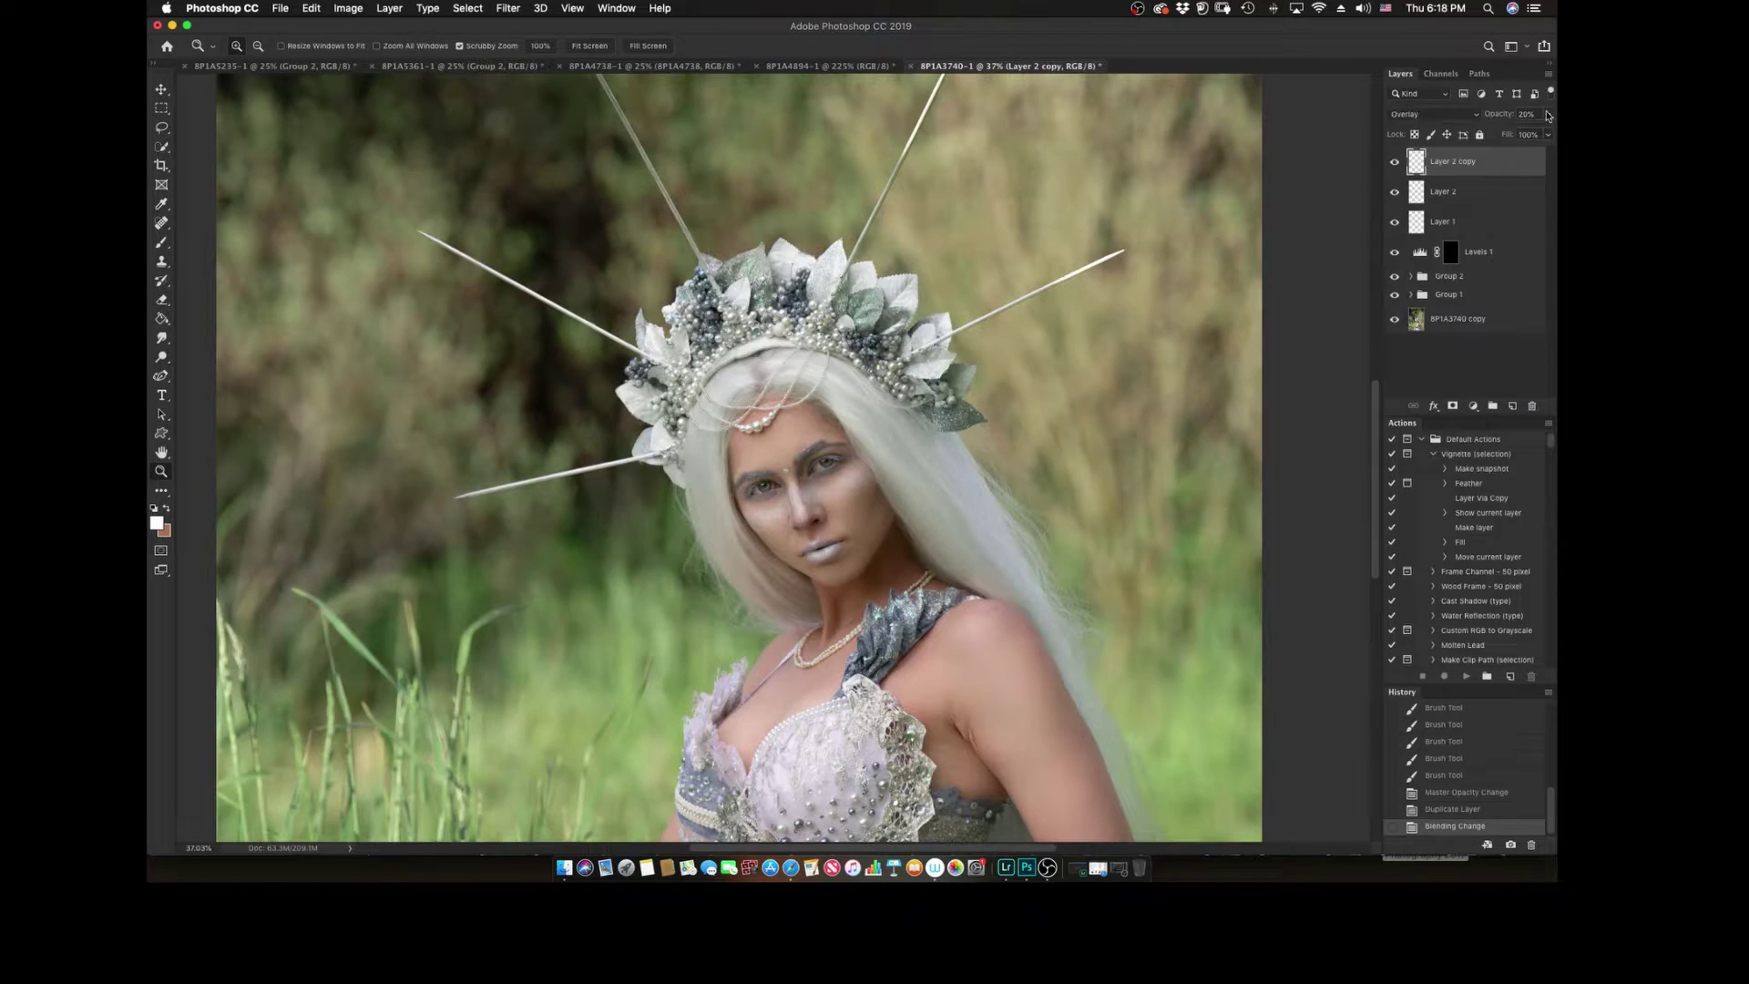
key("super+minus")
left_click(1478, 252)
left_click_drag(1548, 114, 1517, 137)
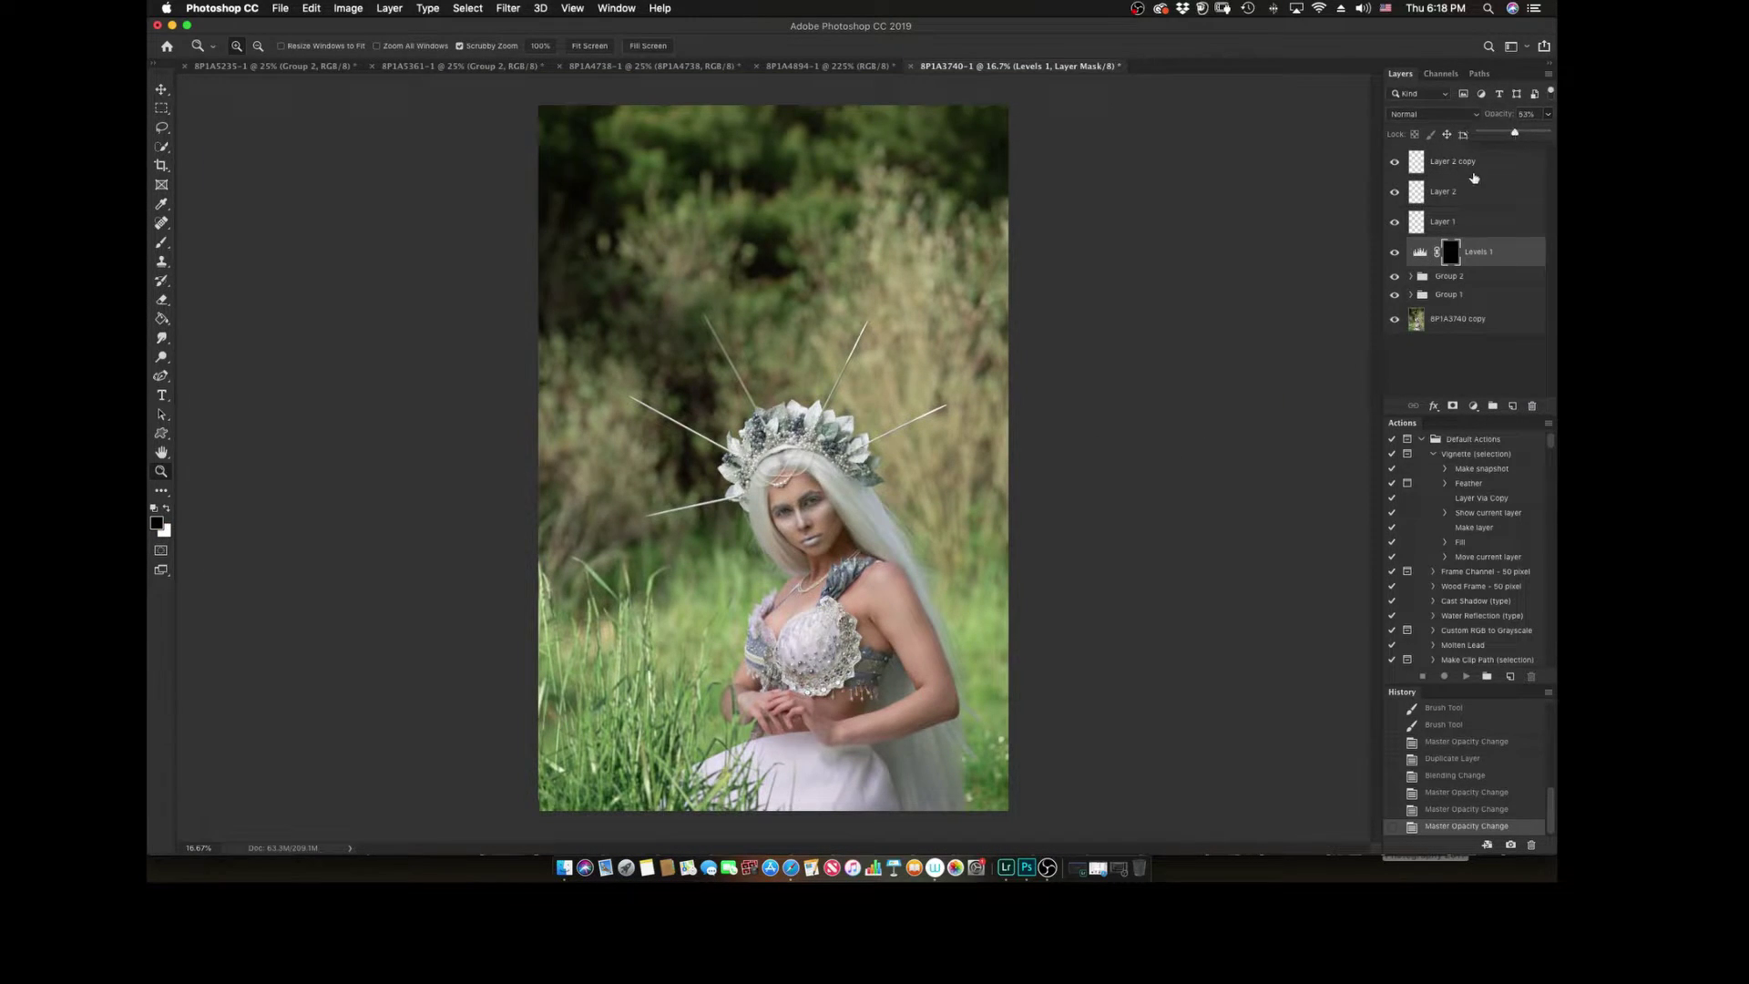
Step: Dab more catchlight paint onto a new Layer 3 and set it to 45% opacity
left_click_drag(793, 501, 910, 501)
key("super+shift+alt+n")
key("b")
left_click(827, 446)
left_click(649, 506)
left_click(820, 445)
key("z")
key("super+0")
key("4")
key("5")
key("super+shift+alt+n")
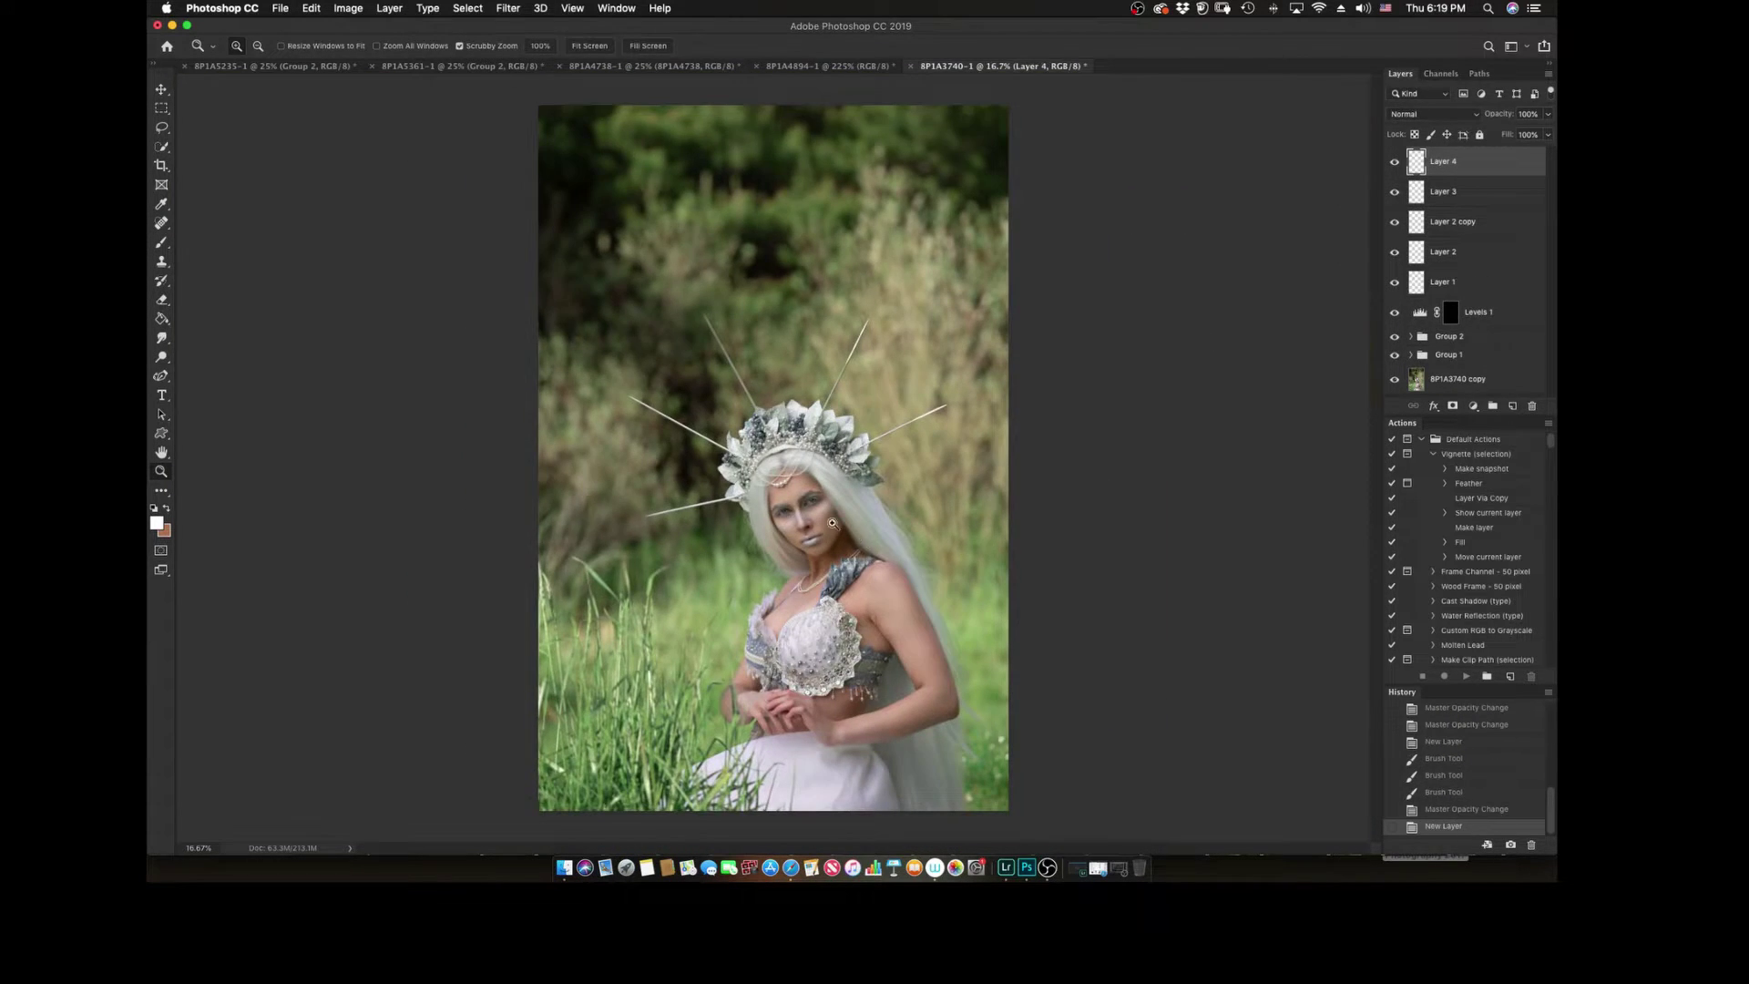
Step: Paint darker shadows around the eyes and duplicate that layer in Multiply at 35%
left_click_drag(817, 378, 911, 378)
key("b")
left_click(1055, 786, "alt")
left_click_drag(774, 405, 848, 375)
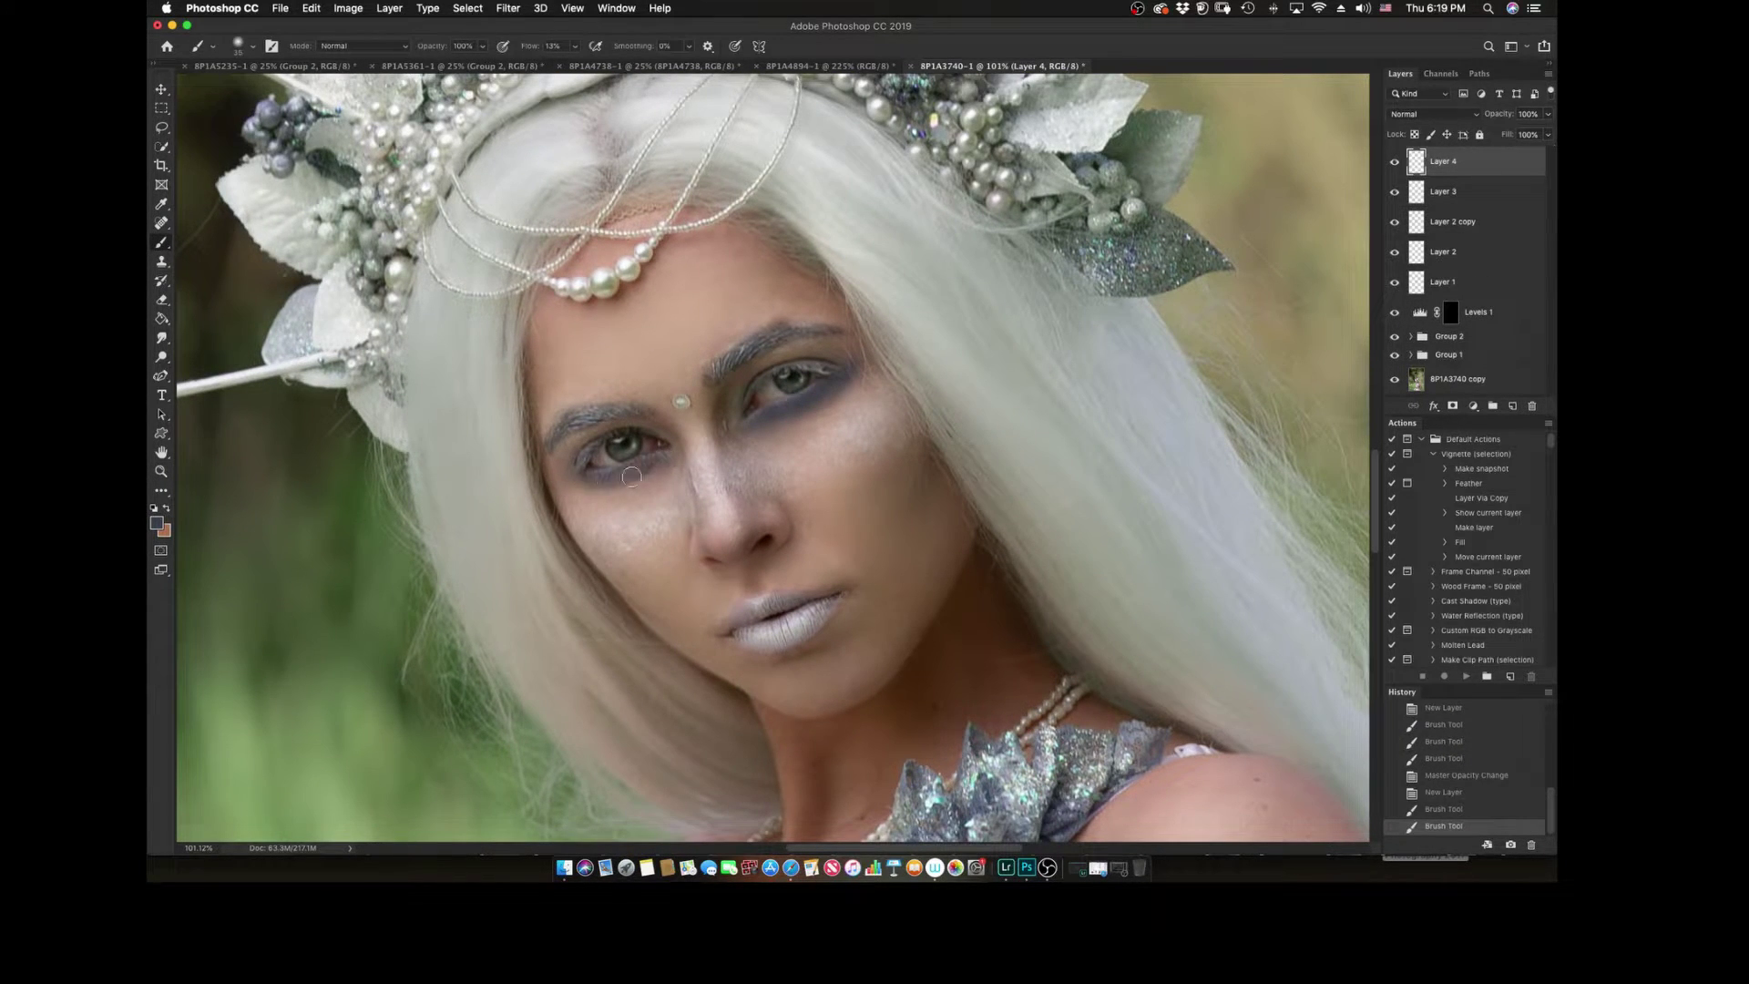
left_click_drag(574, 469, 670, 478)
key("super+j")
key("shift+alt+m")
left_click_drag(1548, 113, 1534, 137)
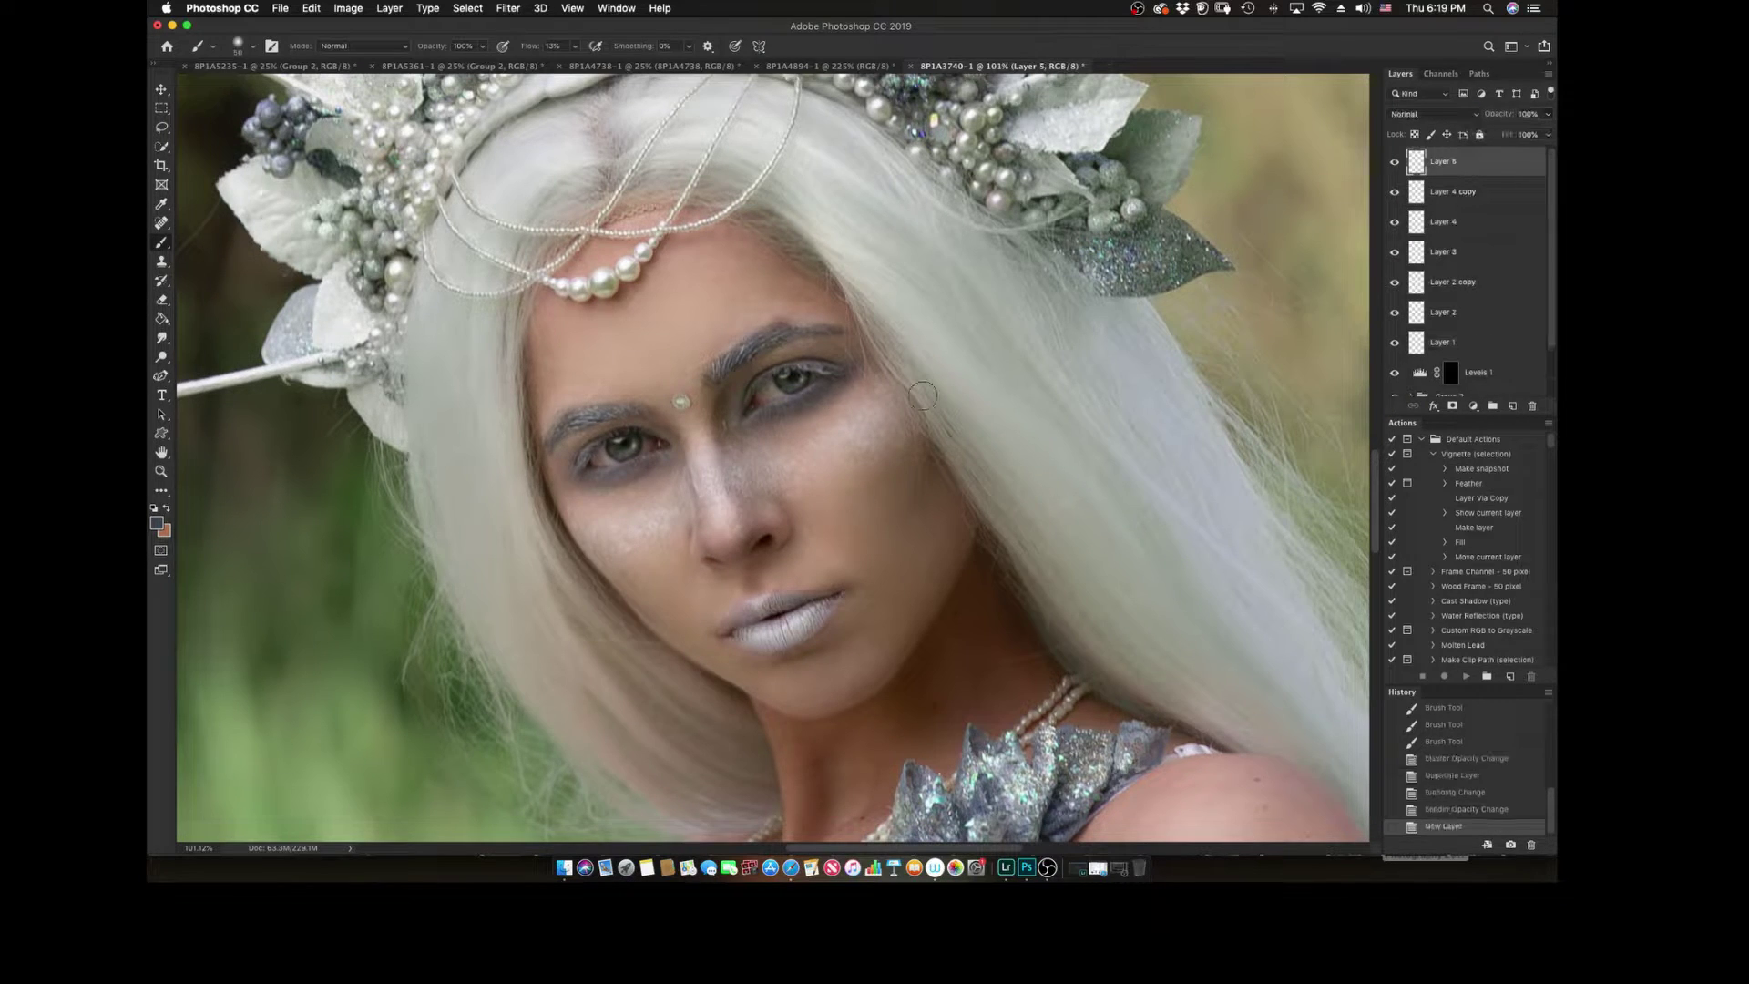
Step: Paint more eye shadow on a new Layer 5 set to Overlay at 33%
key("super+shift+alt+n")
left_click_drag(761, 405, 833, 390)
left_click_drag(594, 479, 638, 474)
left_click_drag(1547, 114, 1501, 137)
left_click(1431, 114)
left_click(1421, 293)
Step: Paint a blue tint under the eyes on Layer 6 in Color blend at 15%
key("super+shift+alt+n")
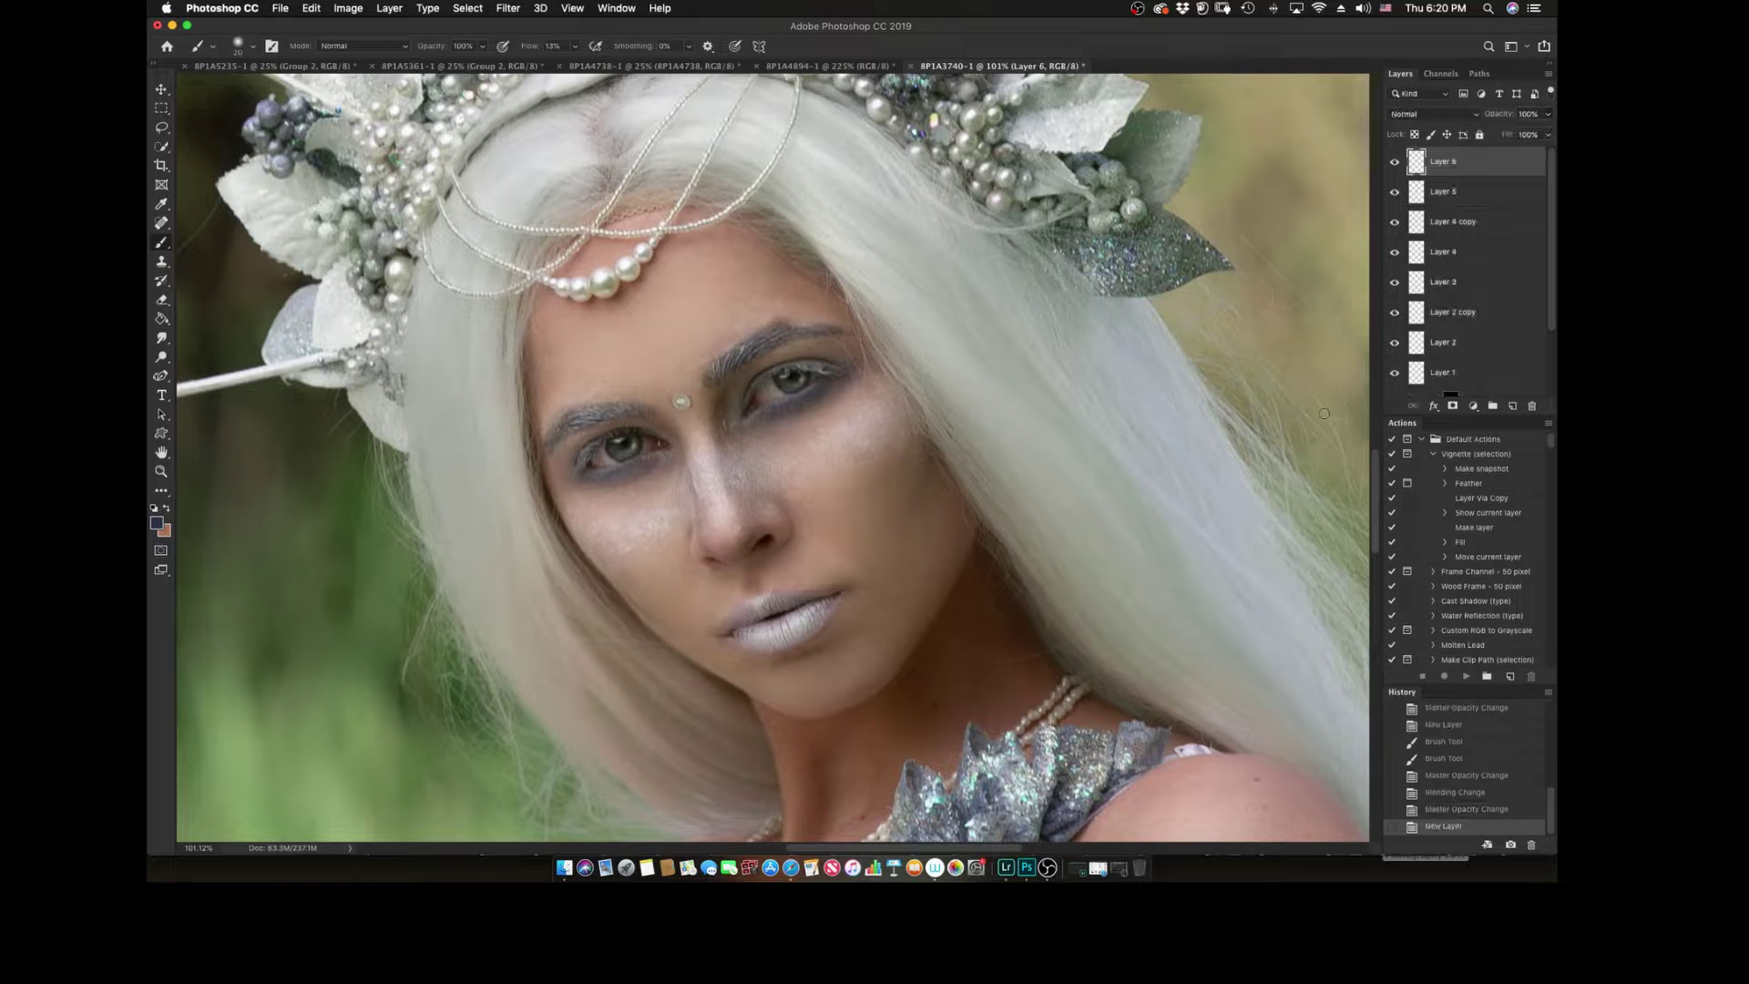
left_click(157, 523)
left_click_drag(1180, 567, 1146, 592)
left_click(1339, 496)
mouse_move(761, 405)
left_mouse_down()
mouse_move(833, 385)
mouse_move(765, 415)
left_mouse_up()
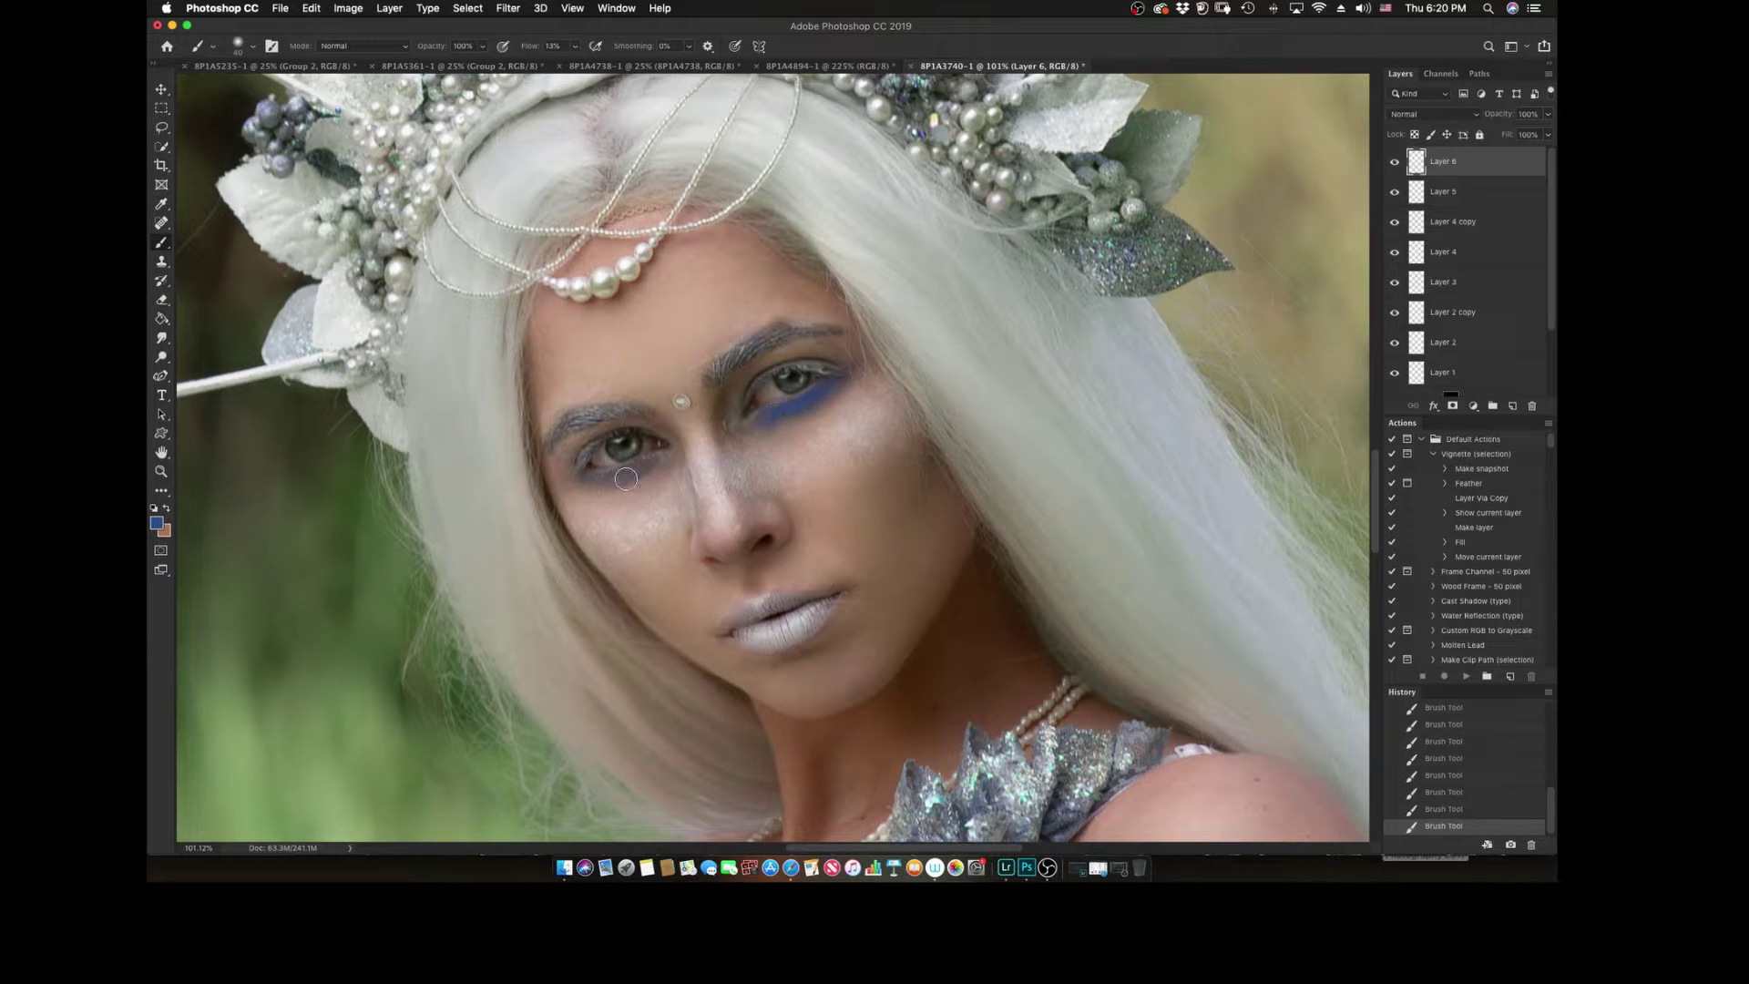
left_click(1430, 114)
left_click_drag(1548, 114, 1513, 137)
Step: Paint soft white highlights along both lower lids at 4% flow on a new layer
left_click(1421, 294)
key("super+shift+alt+n")
scroll(864, 463, "up", 5)
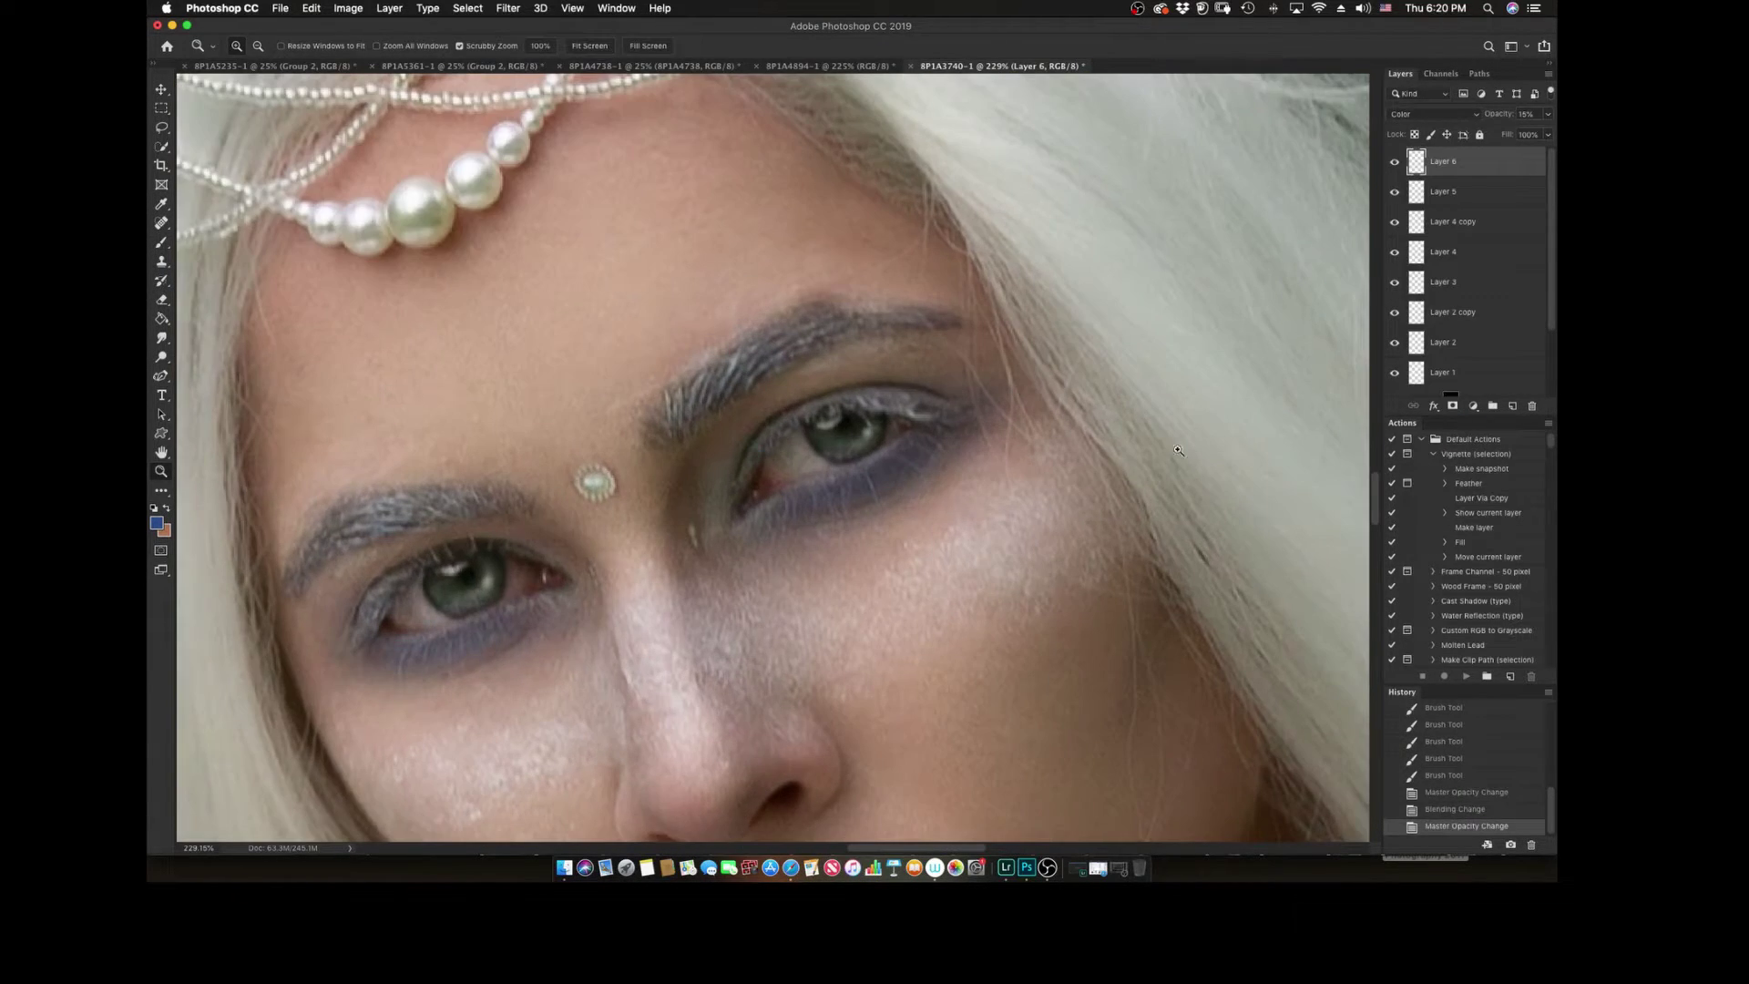
key("shift+0")
key("shift+4")
left_click_drag(915, 432, 802, 483)
left_click_drag(506, 605, 378, 638)
left_click_drag(565, 592, 419, 628)
left_click_drag(824, 482, 761, 501)
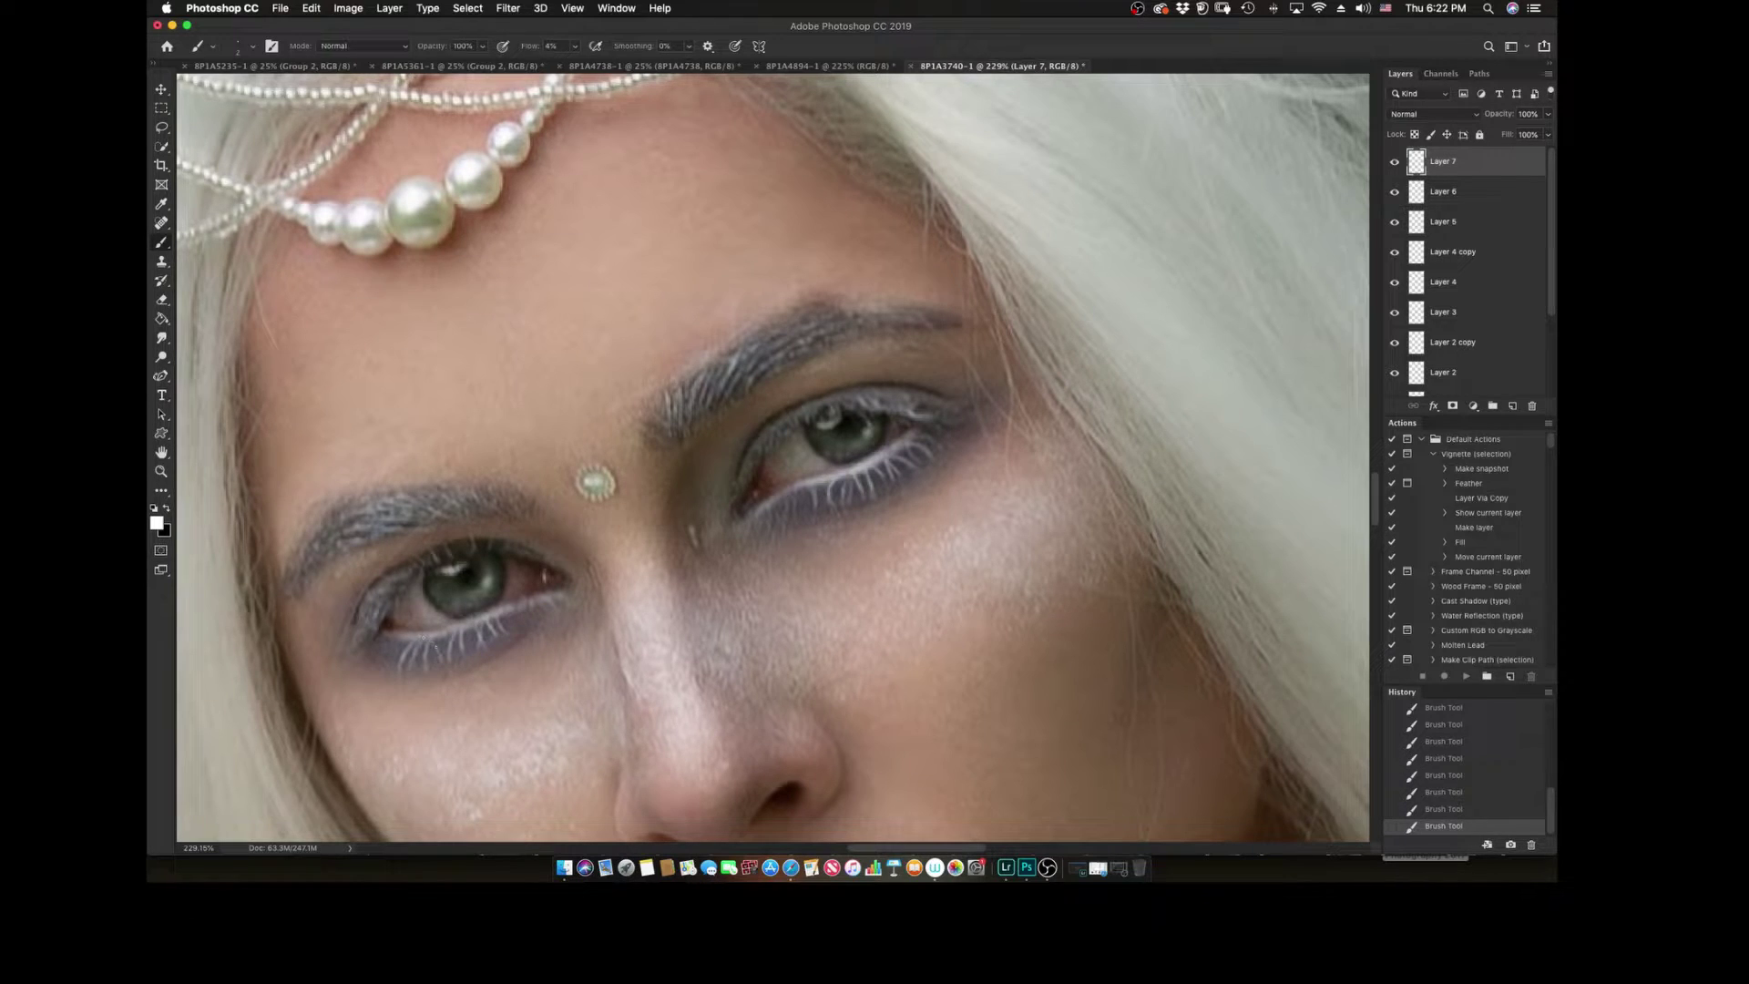
Step: Reduce the highlight layer's opacity and group the eye shadow layers together
key("z")
key("super+0")
key("1")
key("5")
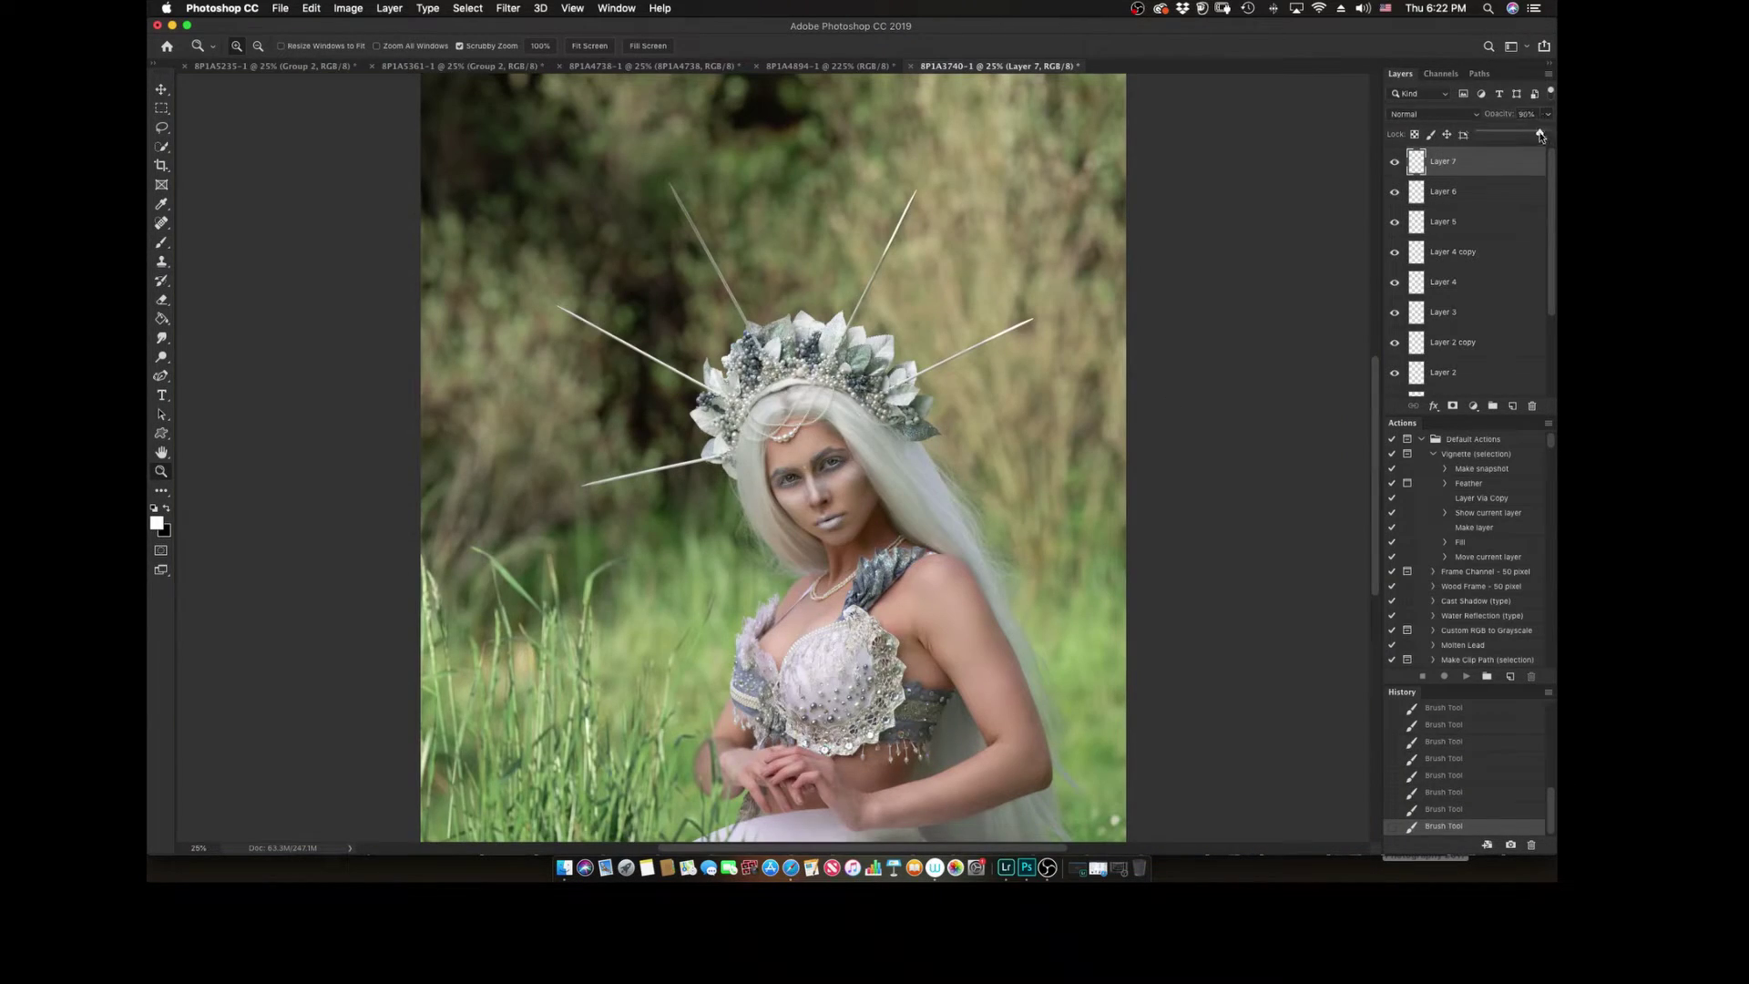
key("alt+bracketleft")
left_click(1453, 281, "shift")
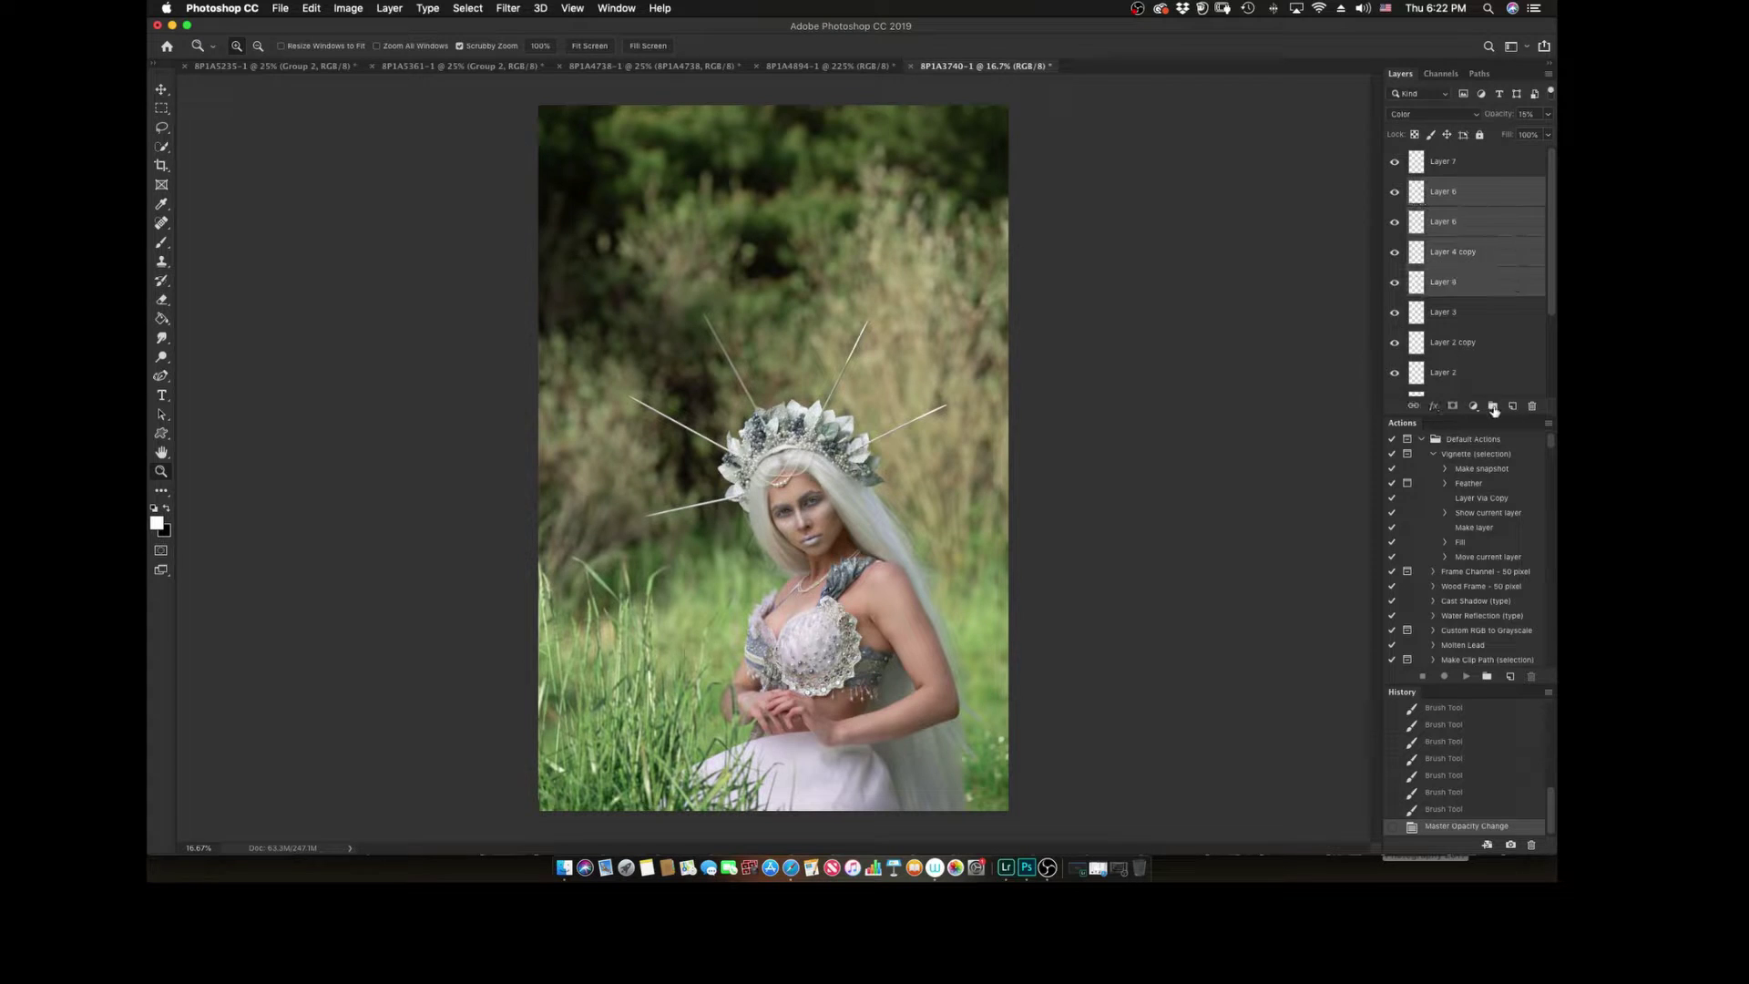
Step: Set the eye makeup group to 41% opacity and check the result
key("super+g")
key("4")
key("1")
left_click_drag(815, 510, 914, 556)
key("super+0")
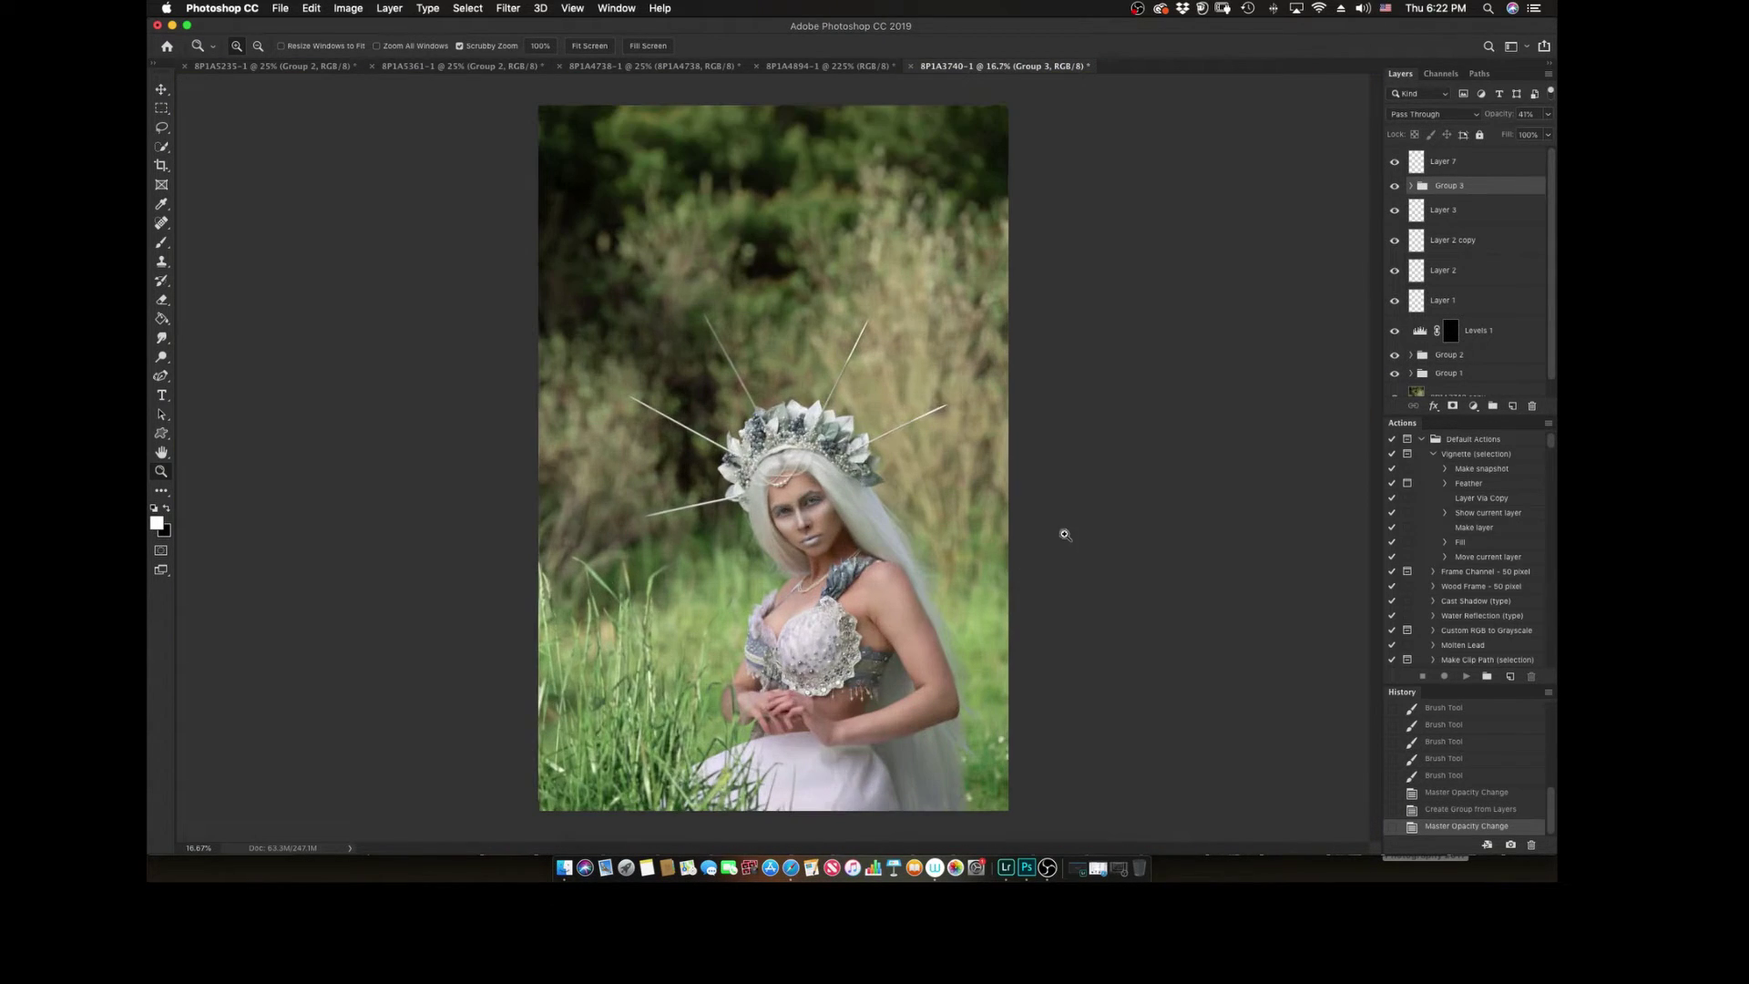
Step: Add a Selective Color layer, adjusting Reds cyan and Greens with less cyan and yellow -61
left_click(1472, 405)
left_click_drag(1260, 390, 1257, 407)
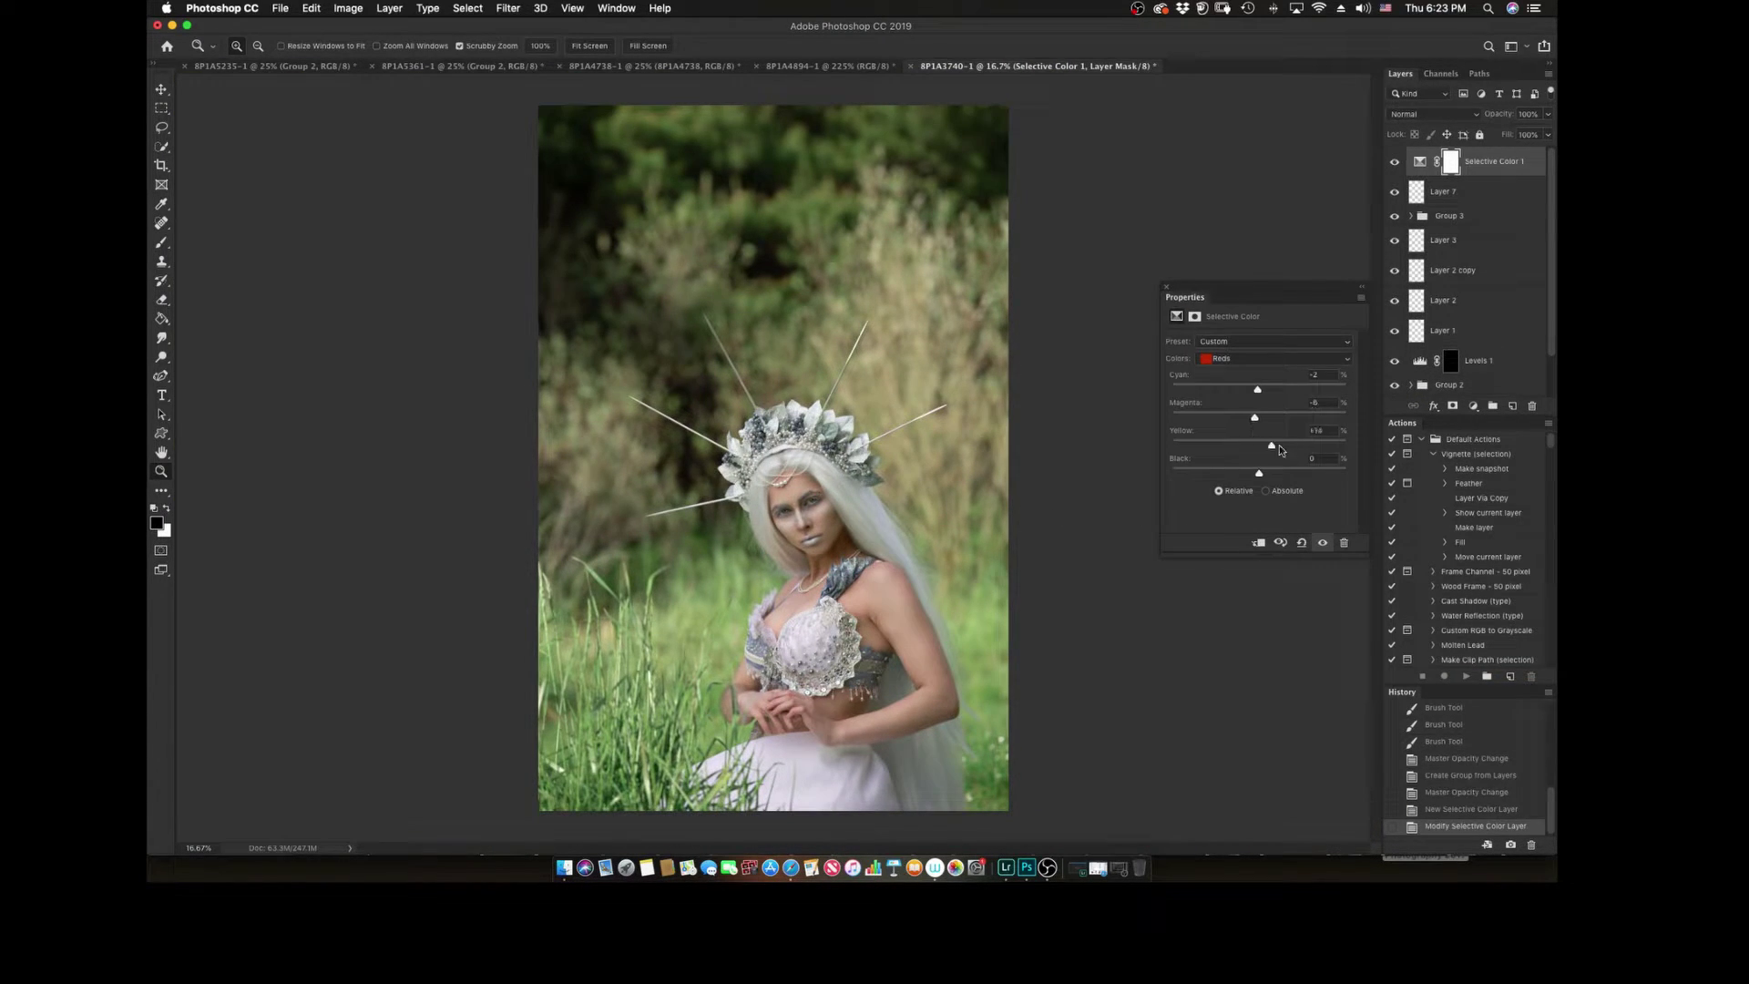
left_click(1273, 358)
left_click(1274, 374)
left_click(1273, 358)
left_click(1273, 391)
mouse_move(1244, 389)
left_mouse_down()
mouse_move(1212, 389)
mouse_move(1240, 417)
left_mouse_up()
left_click_drag(1260, 444, 1206, 446)
Step: In the Blues, add cyan and set magenta to -26
left_click(1274, 358)
left_click(1274, 374)
left_click(1274, 358)
left_click(1274, 374)
left_click_drag(1259, 389, 1271, 389)
left_click_drag(1260, 417, 1236, 417)
Step: Set Whites yellow to -38 and Blacks magenta to -9, and add a little black to Neutrals
left_click(1257, 358)
left_click(1257, 370)
mouse_move(1294, 445)
left_mouse_down()
mouse_move(1229, 446)
mouse_move(1251, 430)
mouse_move(1252, 456)
left_mouse_up()
left_click(1275, 358)
left_click(1275, 382)
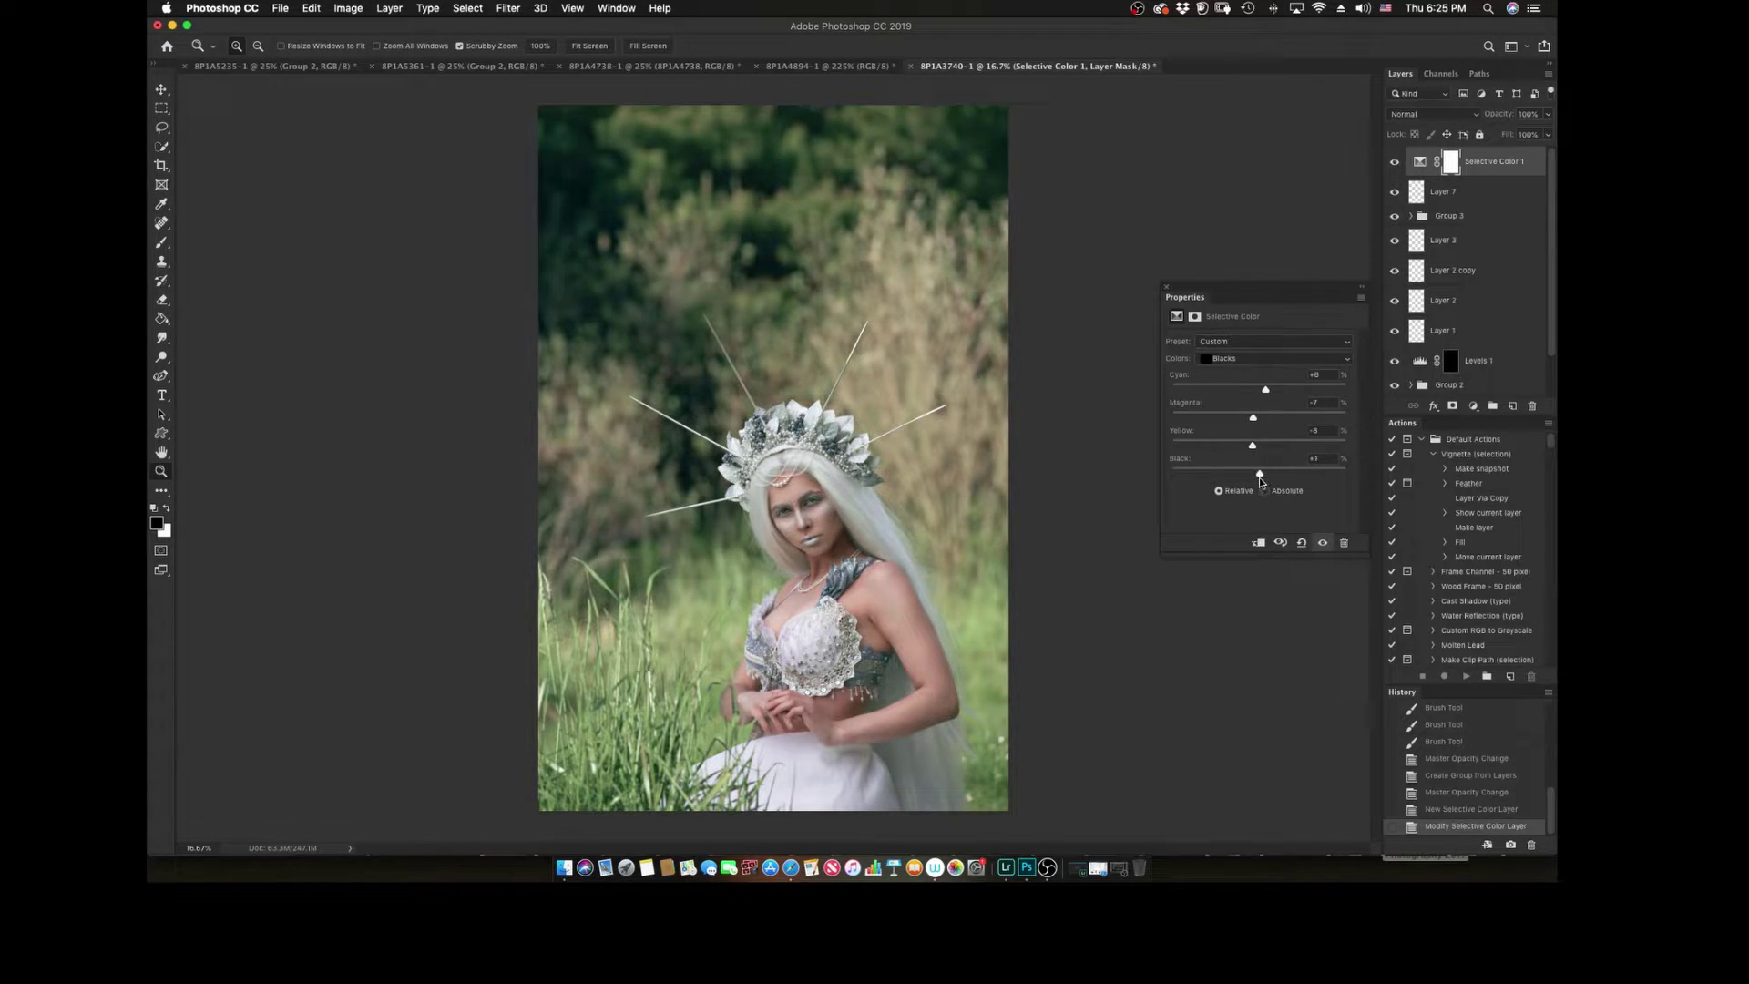
left_click(1261, 358)
left_click(1261, 361)
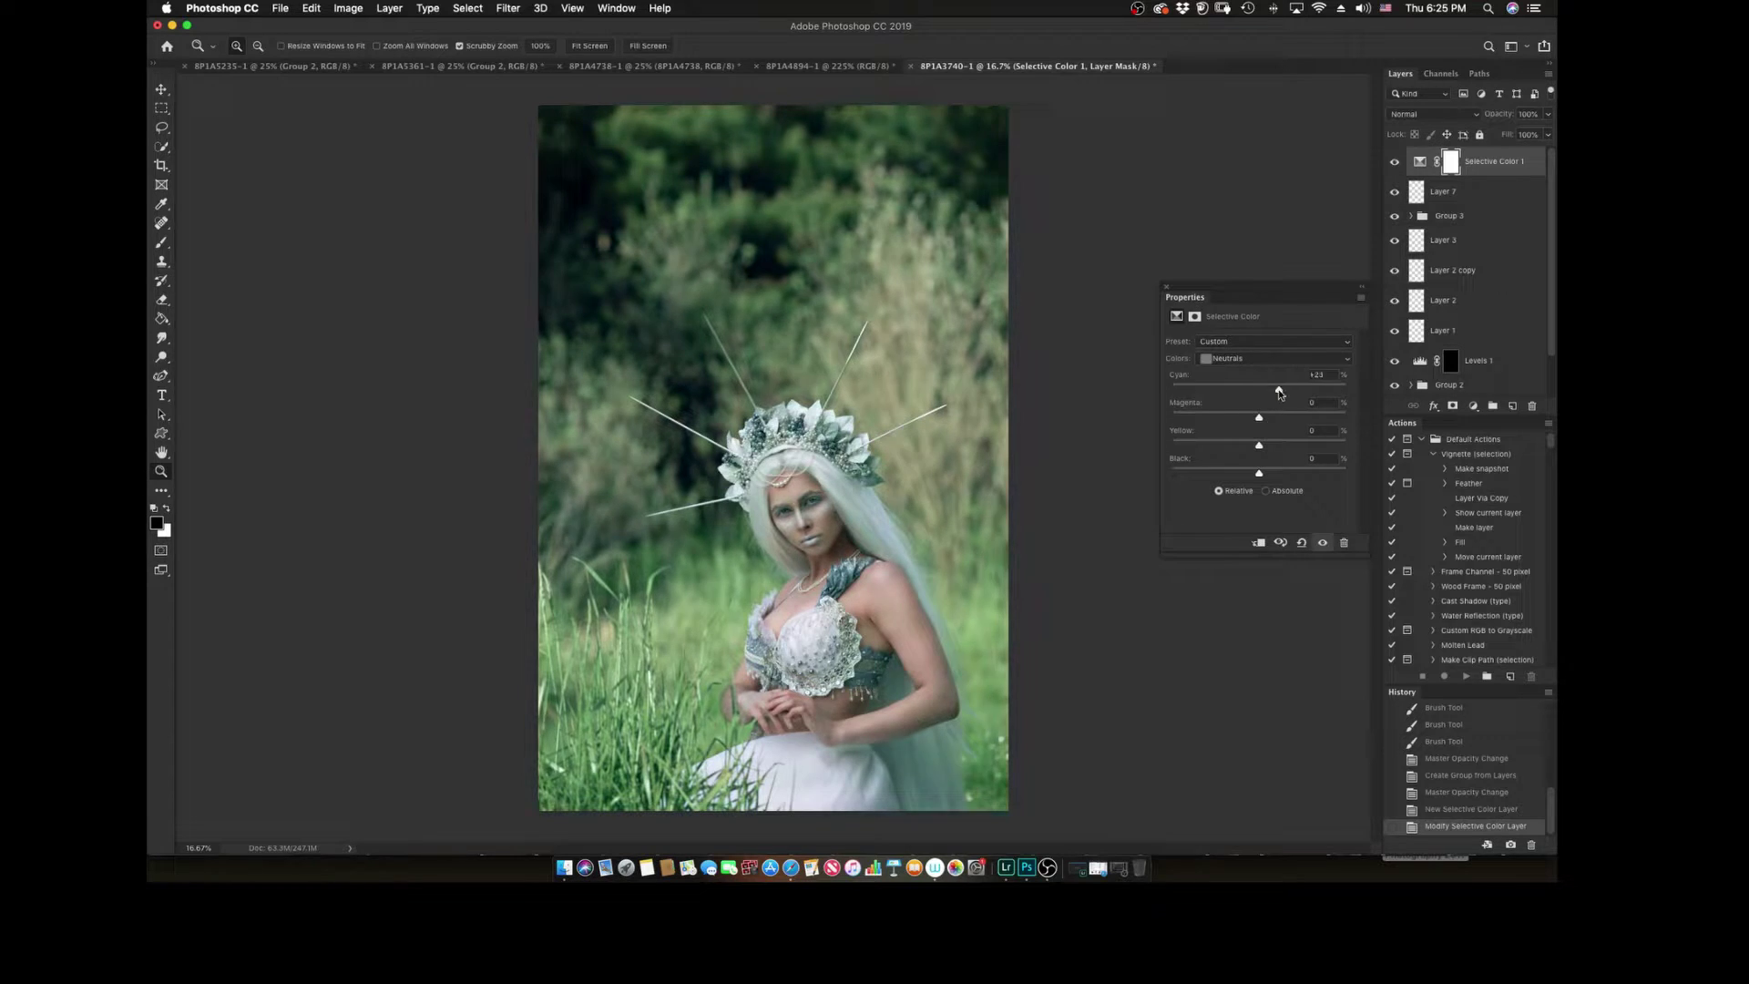
left_click_drag(1259, 473, 1263, 475)
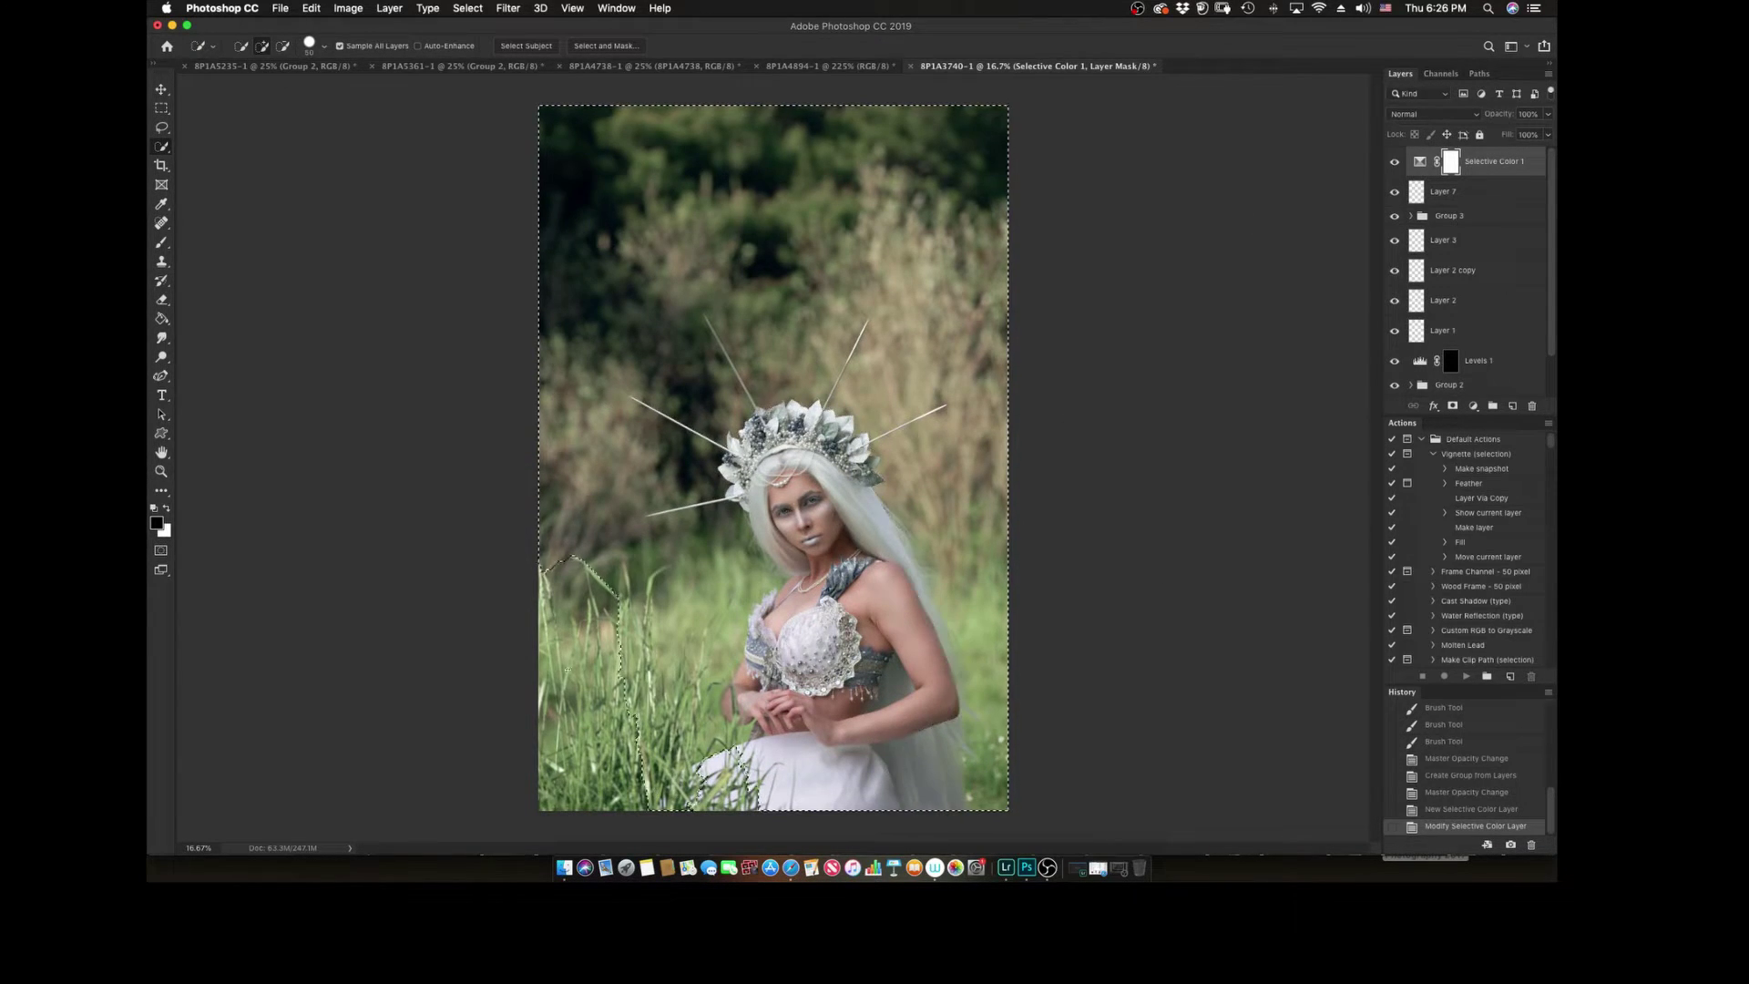
Step: Remove the crown and hairline from the selection and add a masked Selective Color layer
left_click_drag(838, 433, 747, 478)
left_click(756, 437)
left_click(1473, 405)
left_click(1491, 660)
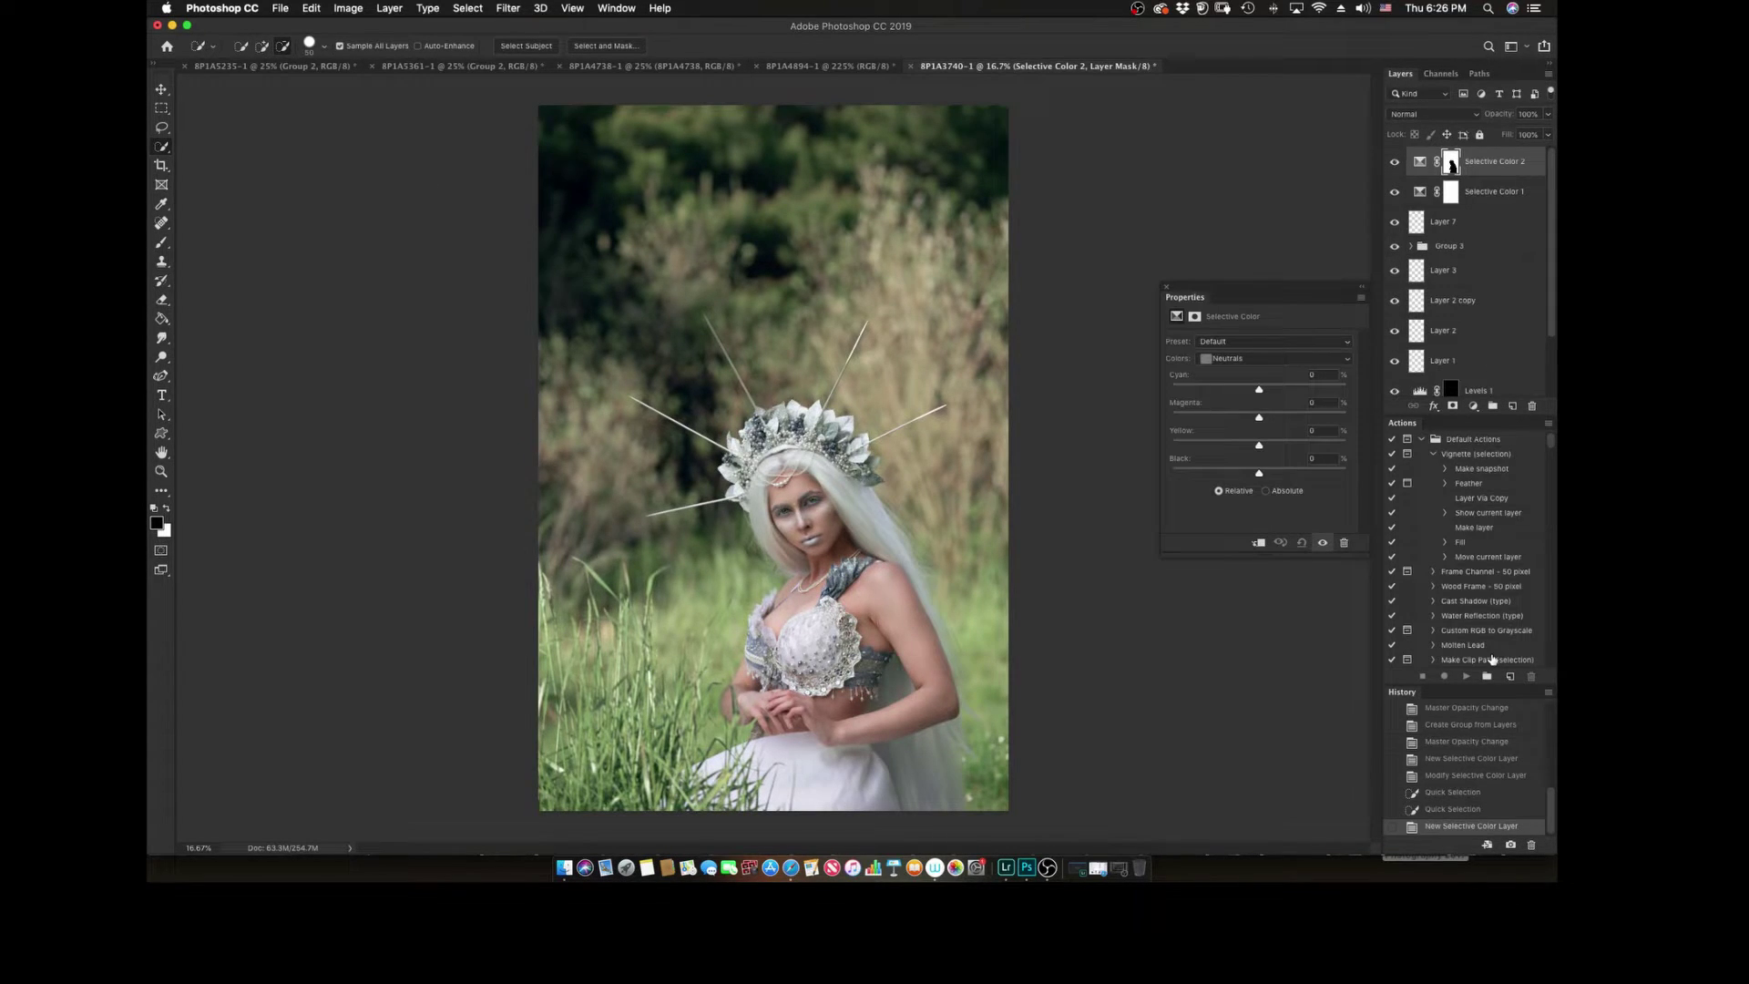
Step: Push the Greens strongly toward cyan and add heavy black to the Yellows
left_click(1276, 357)
left_click(1225, 299)
left_click_drag(1259, 389, 1344, 423)
left_click(1275, 358)
left_click(1231, 347)
left_click_drag(1259, 473, 1346, 472)
Step: Shift the Blacks slightly away from magenta and add a touch of cyan to Neutrals
left_click(1239, 358)
left_click(1239, 412)
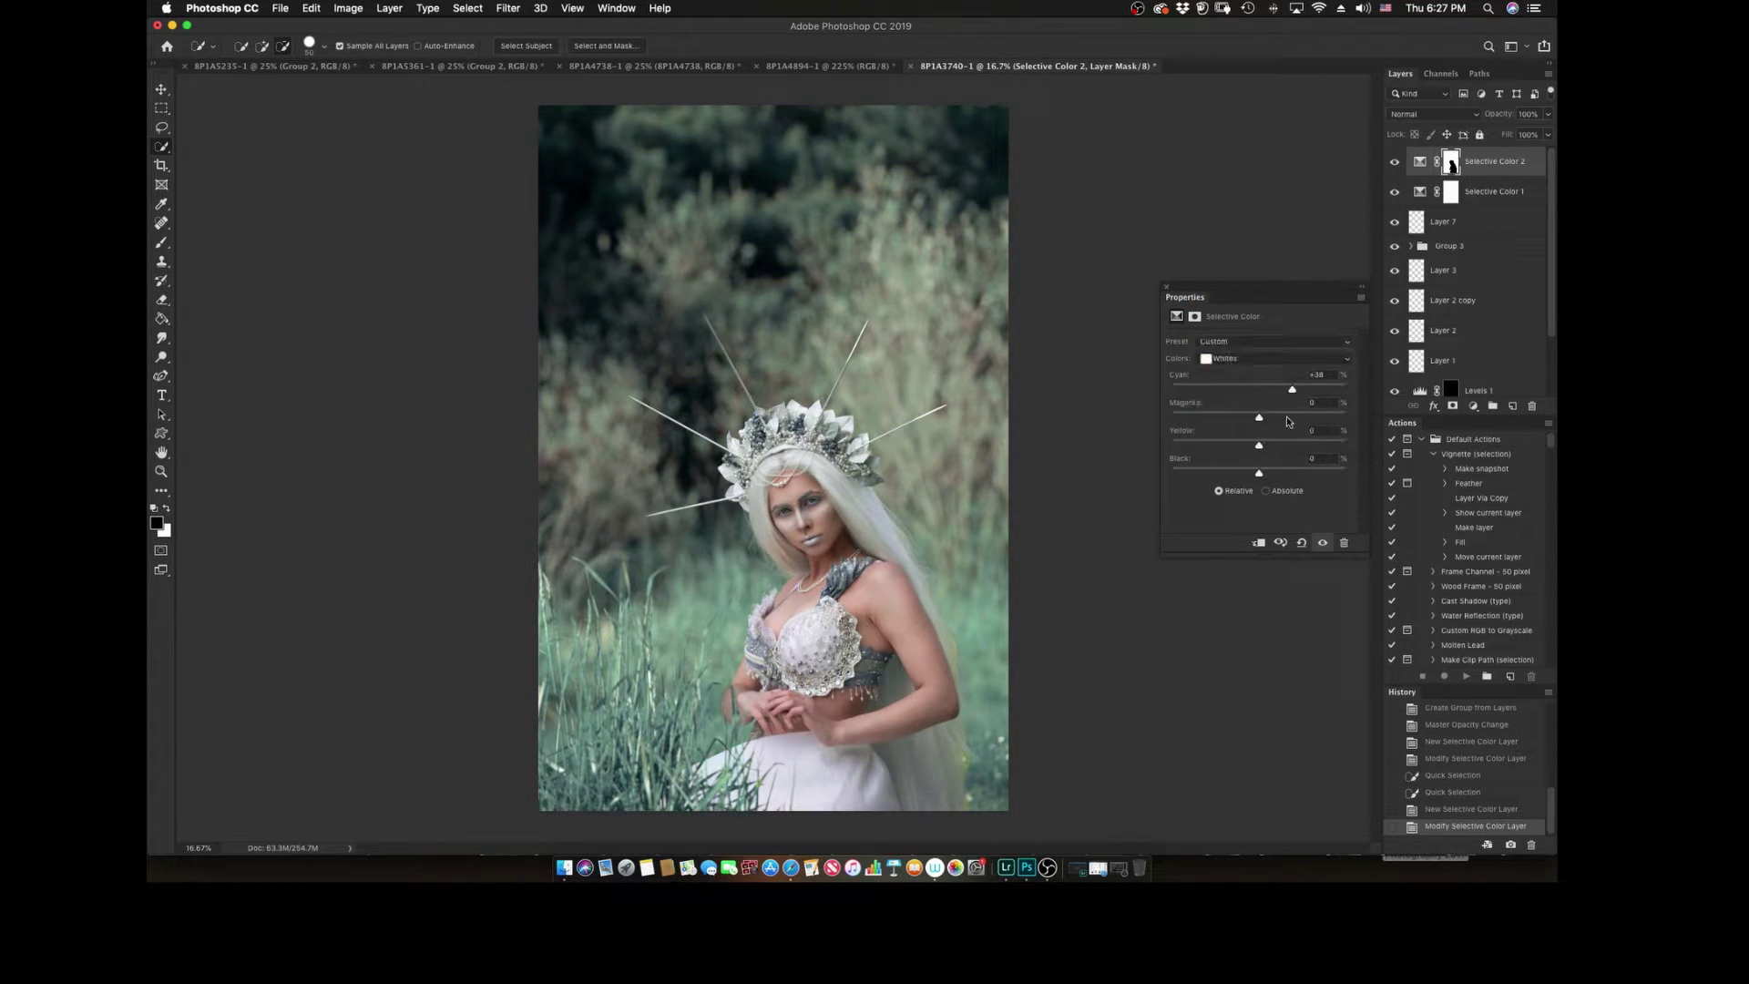
left_click(1275, 358)
left_click(1262, 395)
left_click_drag(1260, 418, 1255, 421)
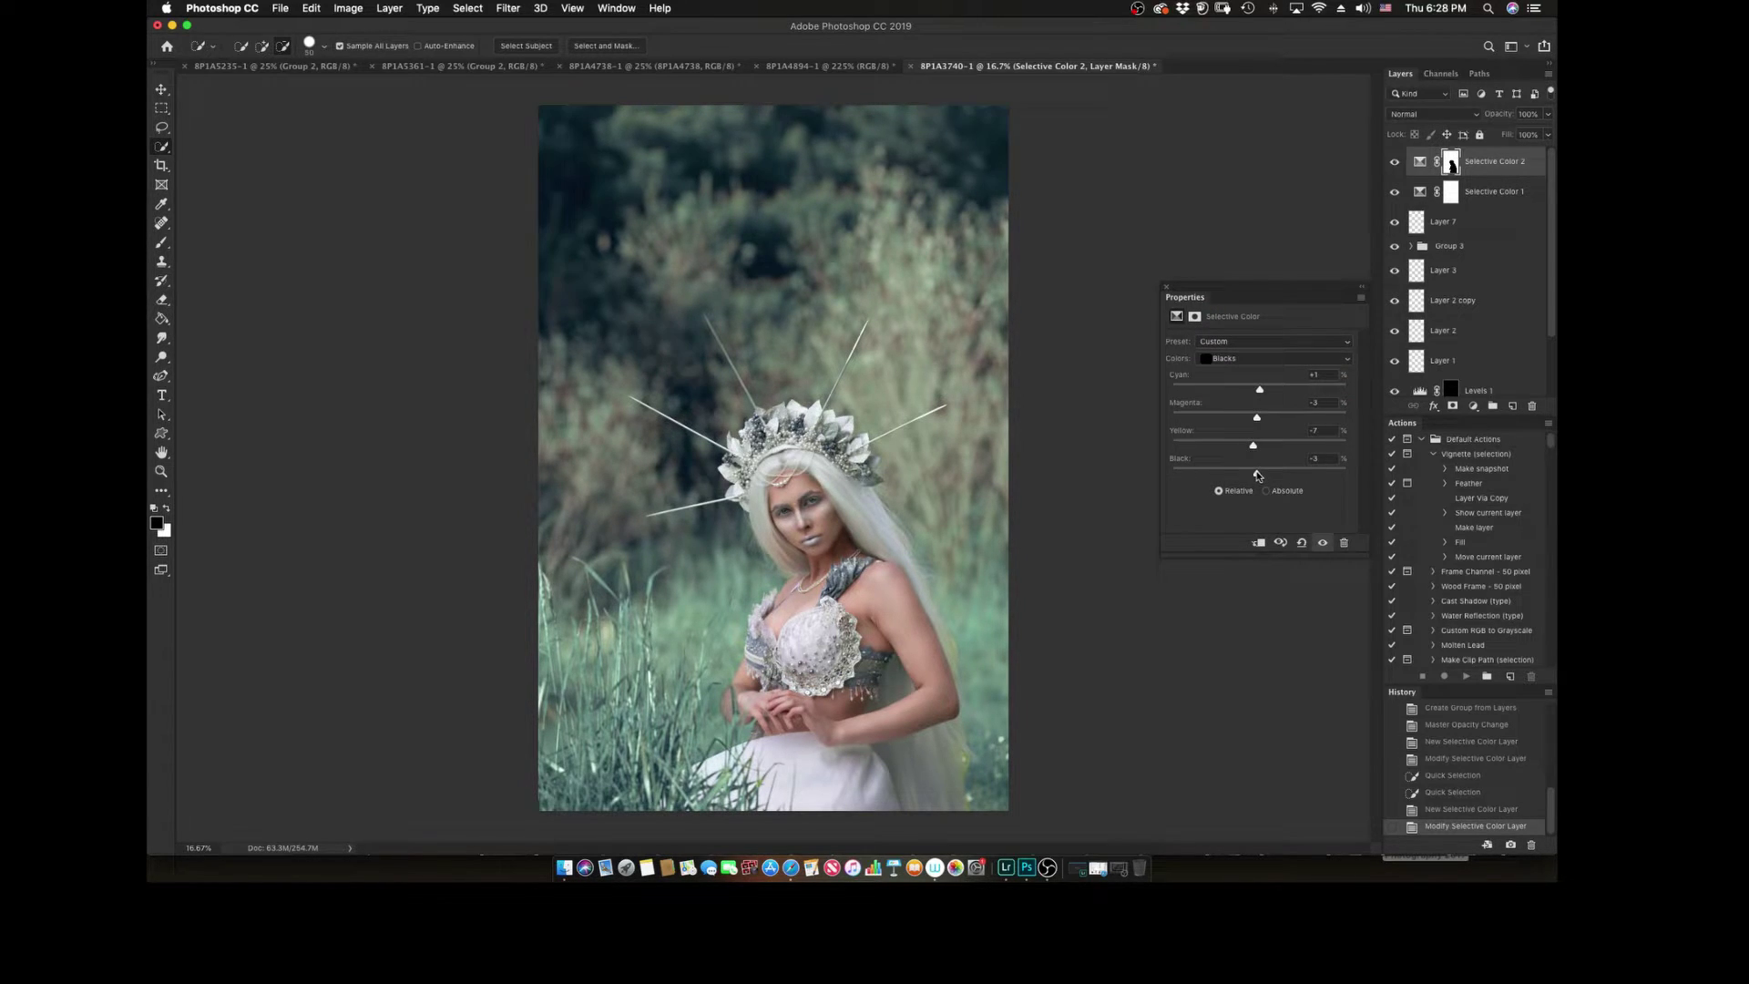
left_click(1275, 358)
left_click_drag(1259, 389, 1263, 391)
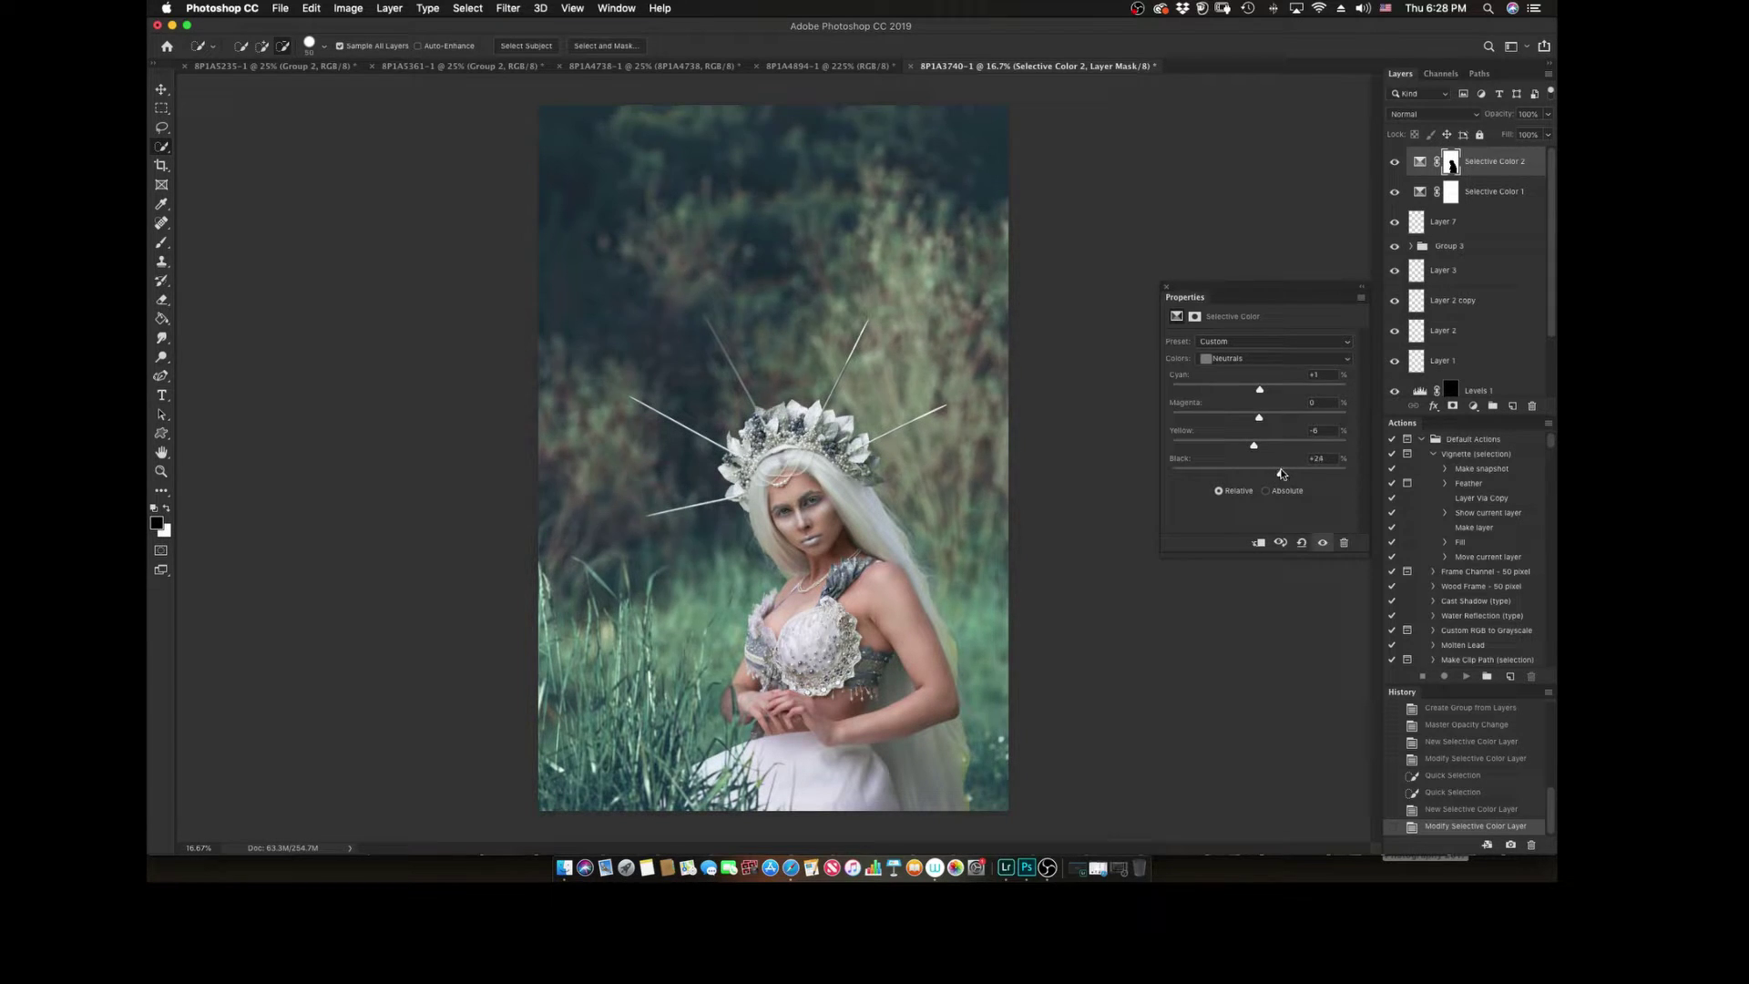
key("z")
left_click_drag(744, 755, 995, 792)
Step: With a smaller brush, paint out the yellow-green fringe along the arm on the Selective Color 2 mask
key("b")
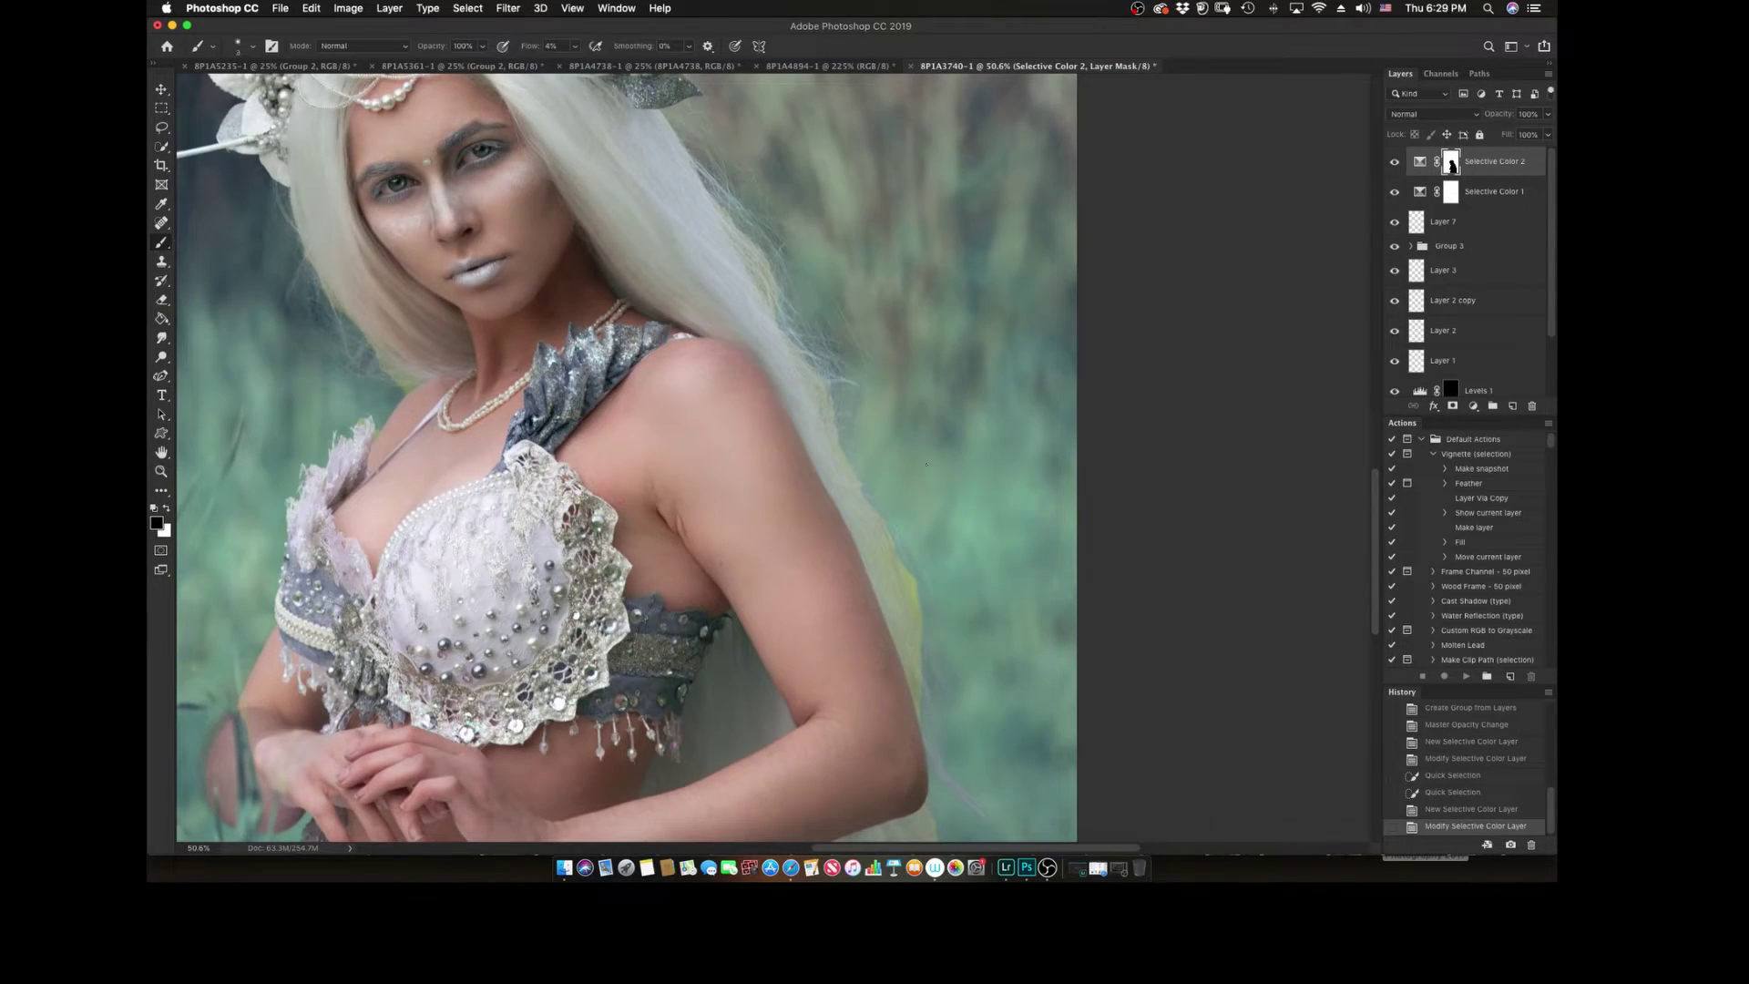
key("x")
key("bracketleft")
left_click_drag(901, 527, 796, 421)
left_click_drag(927, 605, 915, 565)
left_click_drag(911, 583, 930, 669)
left_click_drag(902, 565, 934, 638)
left_click_drag(786, 323, 713, 146)
Step: Switch the brush to black and pan around the arm to check the mask
scroll(929, 722, "down", 5)
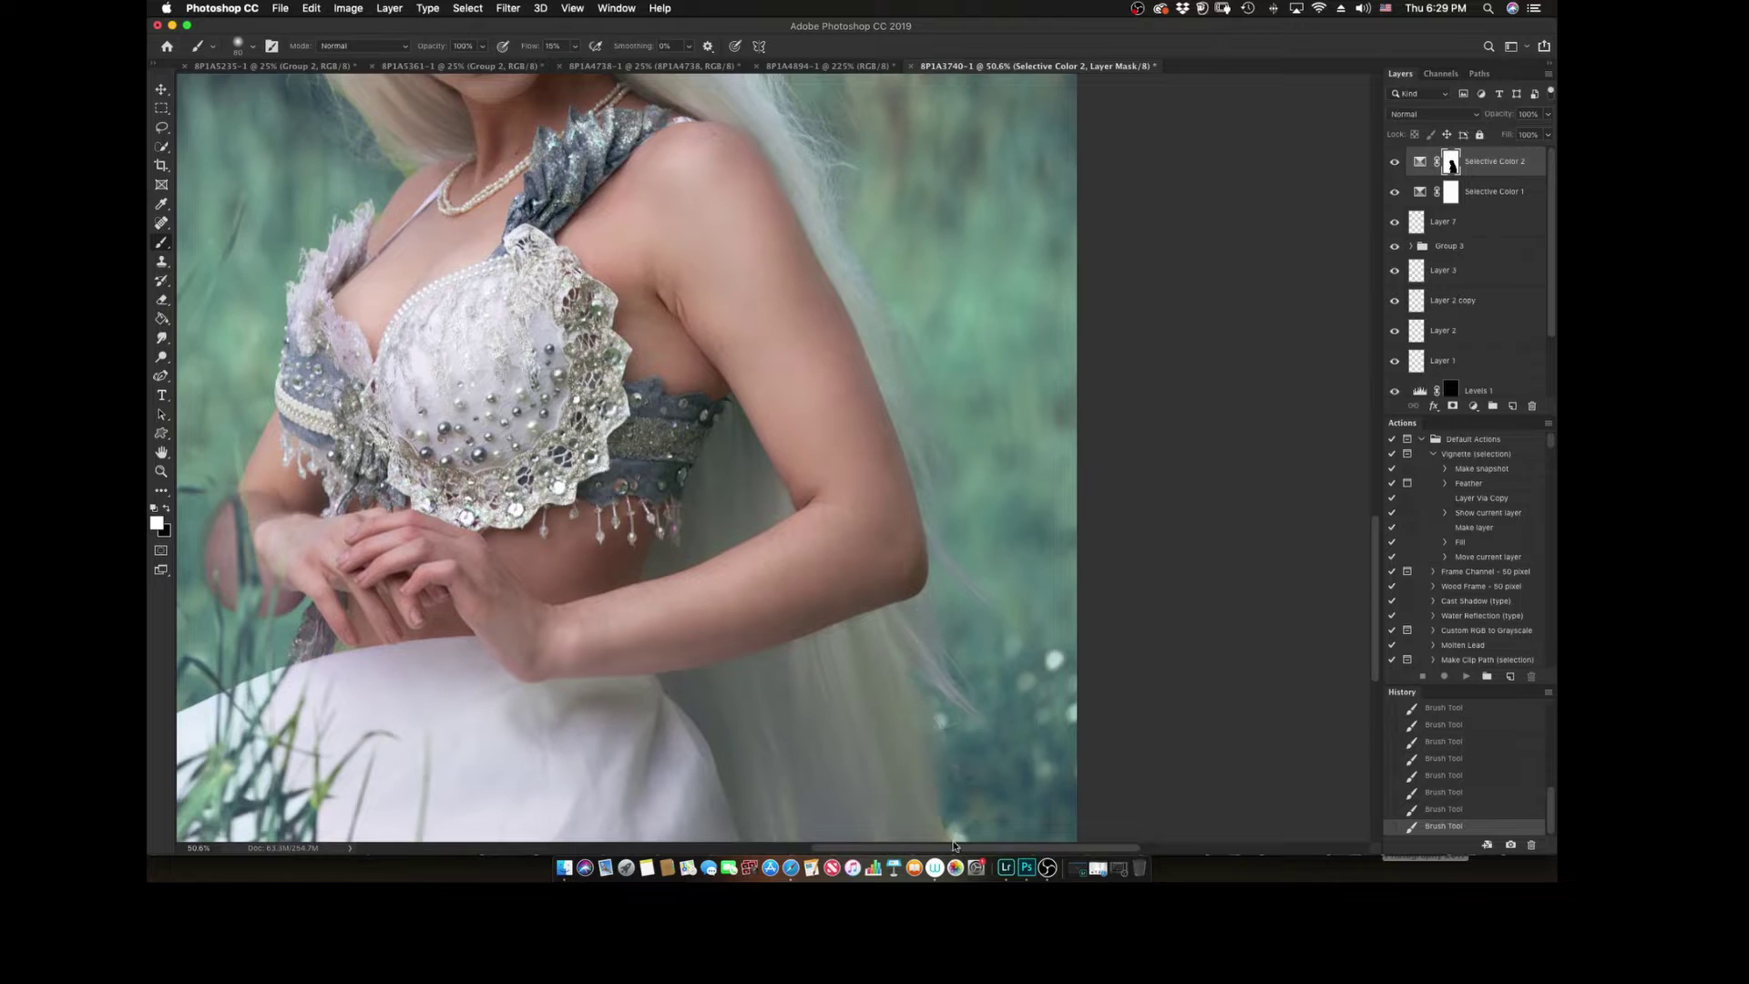
scroll(945, 817, "down", 5)
scroll(859, 644, "up", 12)
key("x")
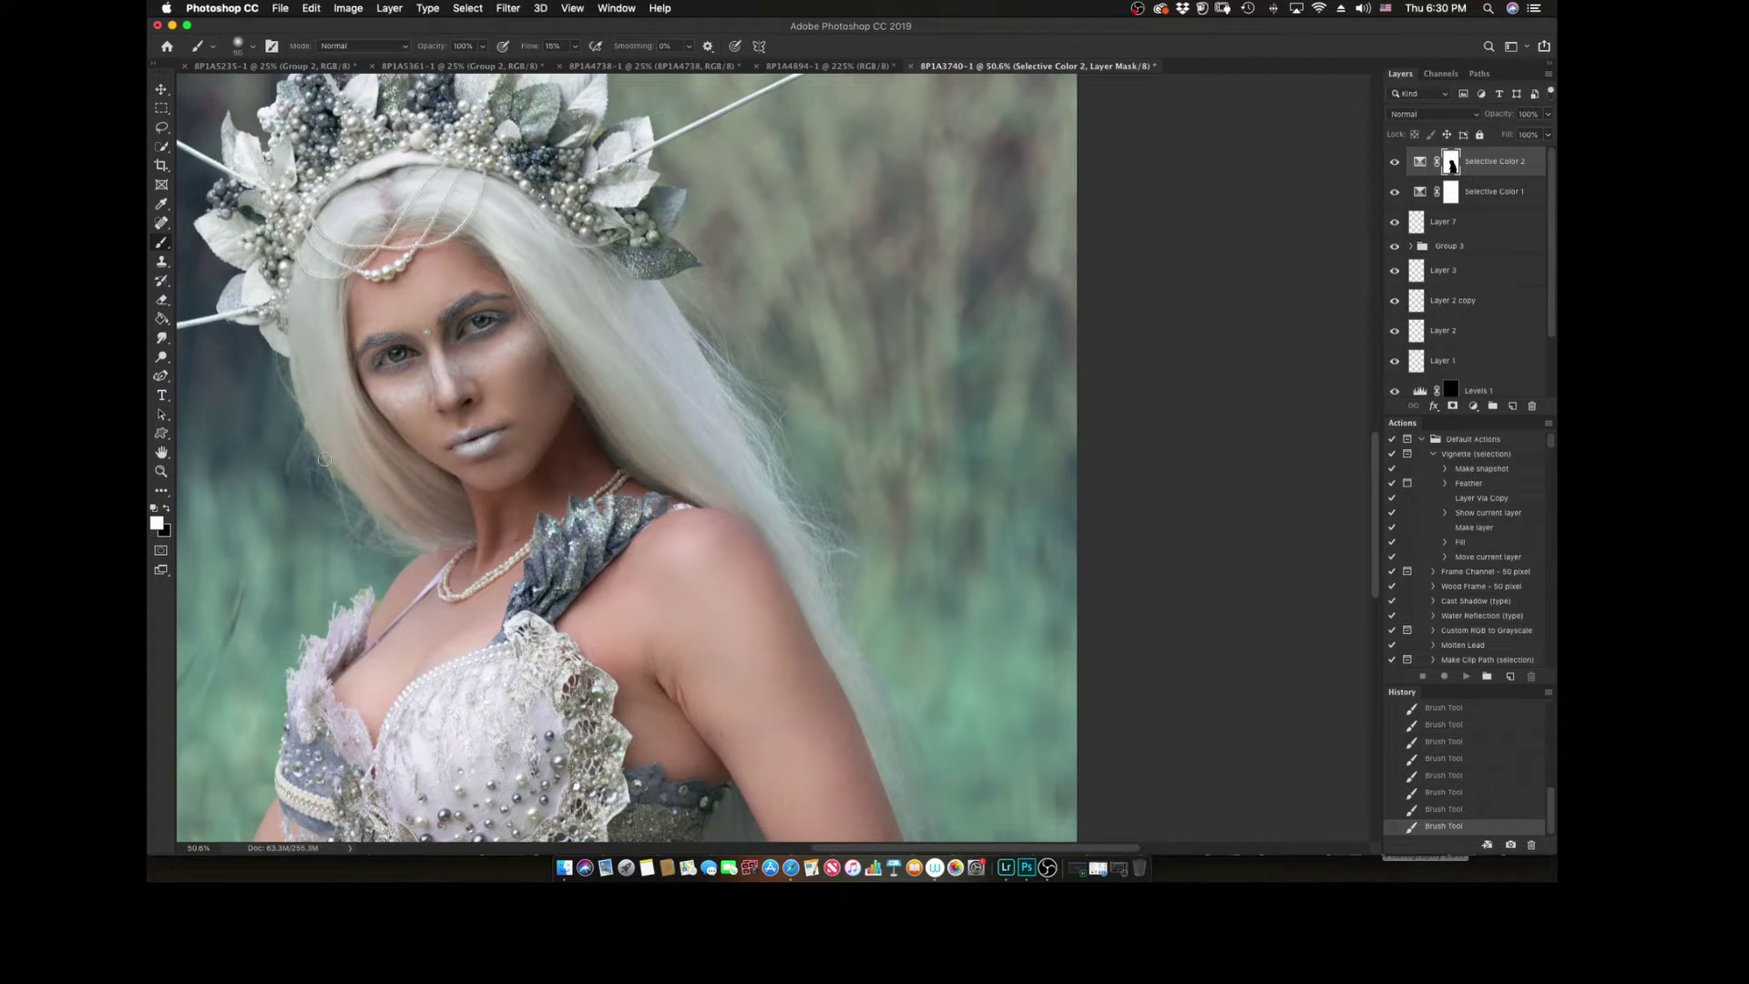
scroll(324, 459, "left", 5)
scroll(1288, 531, "down", 9)
scroll(1288, 531, "left", 7)
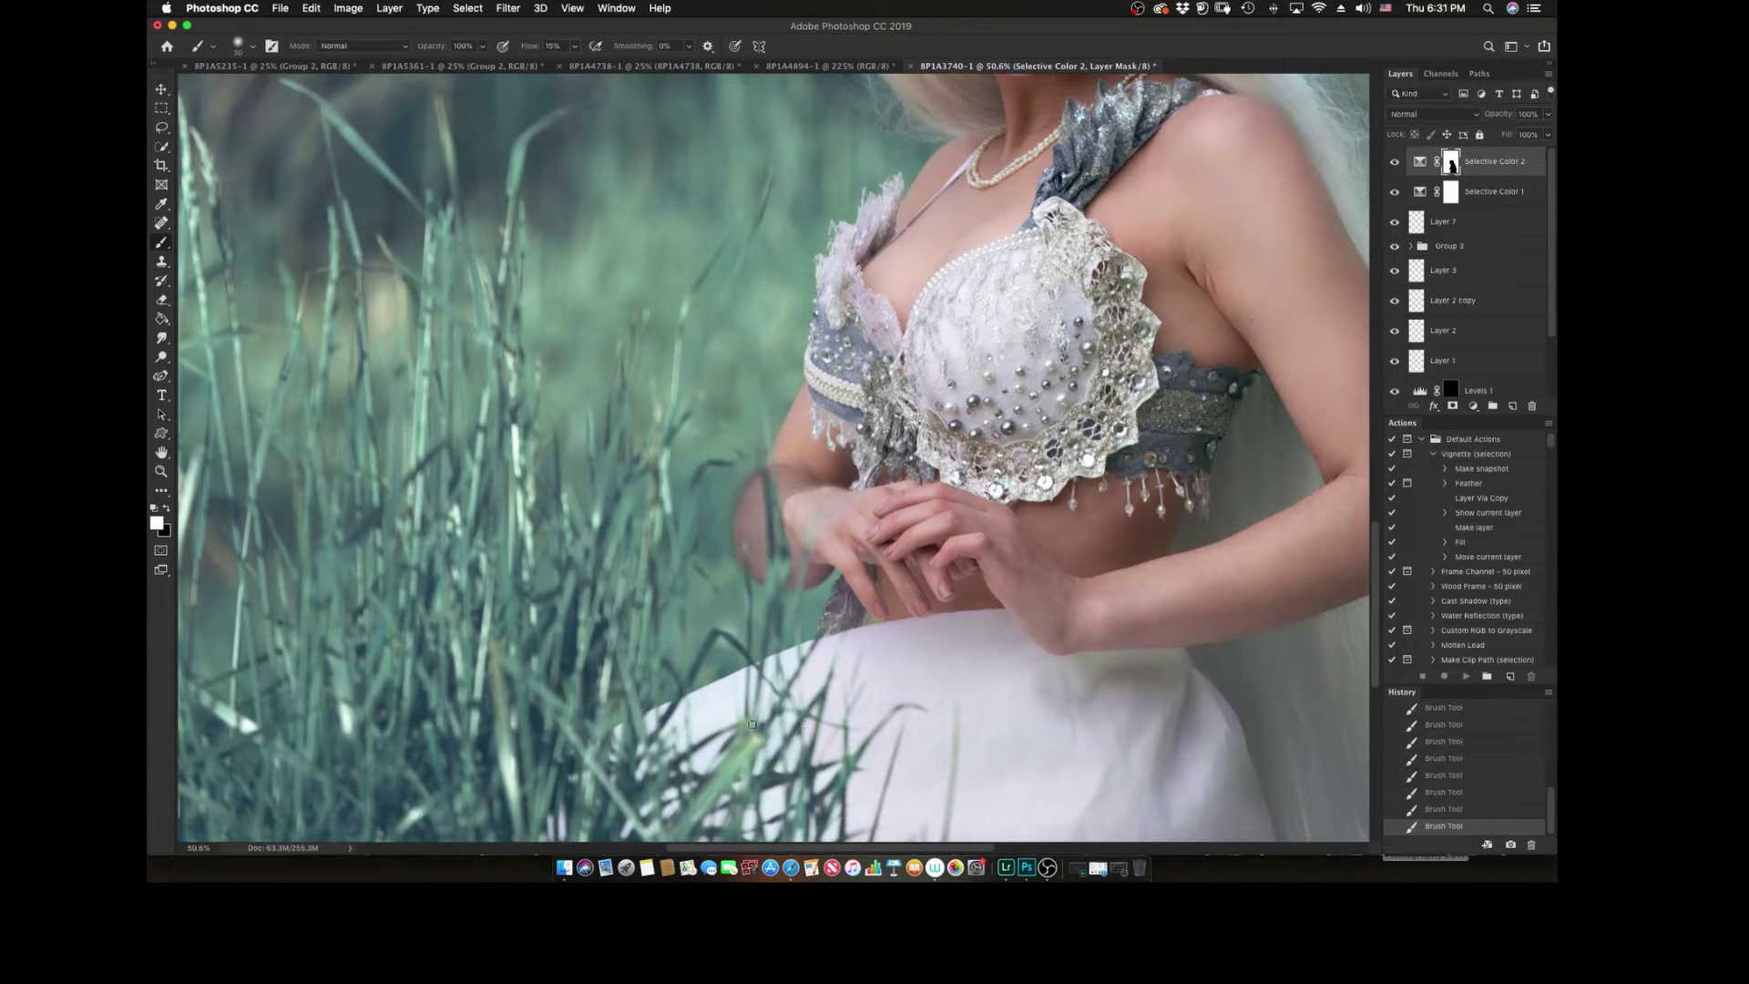
Step: Briefly hide the teal grade to compare, then view the whole photo and pan around
left_click(1394, 162)
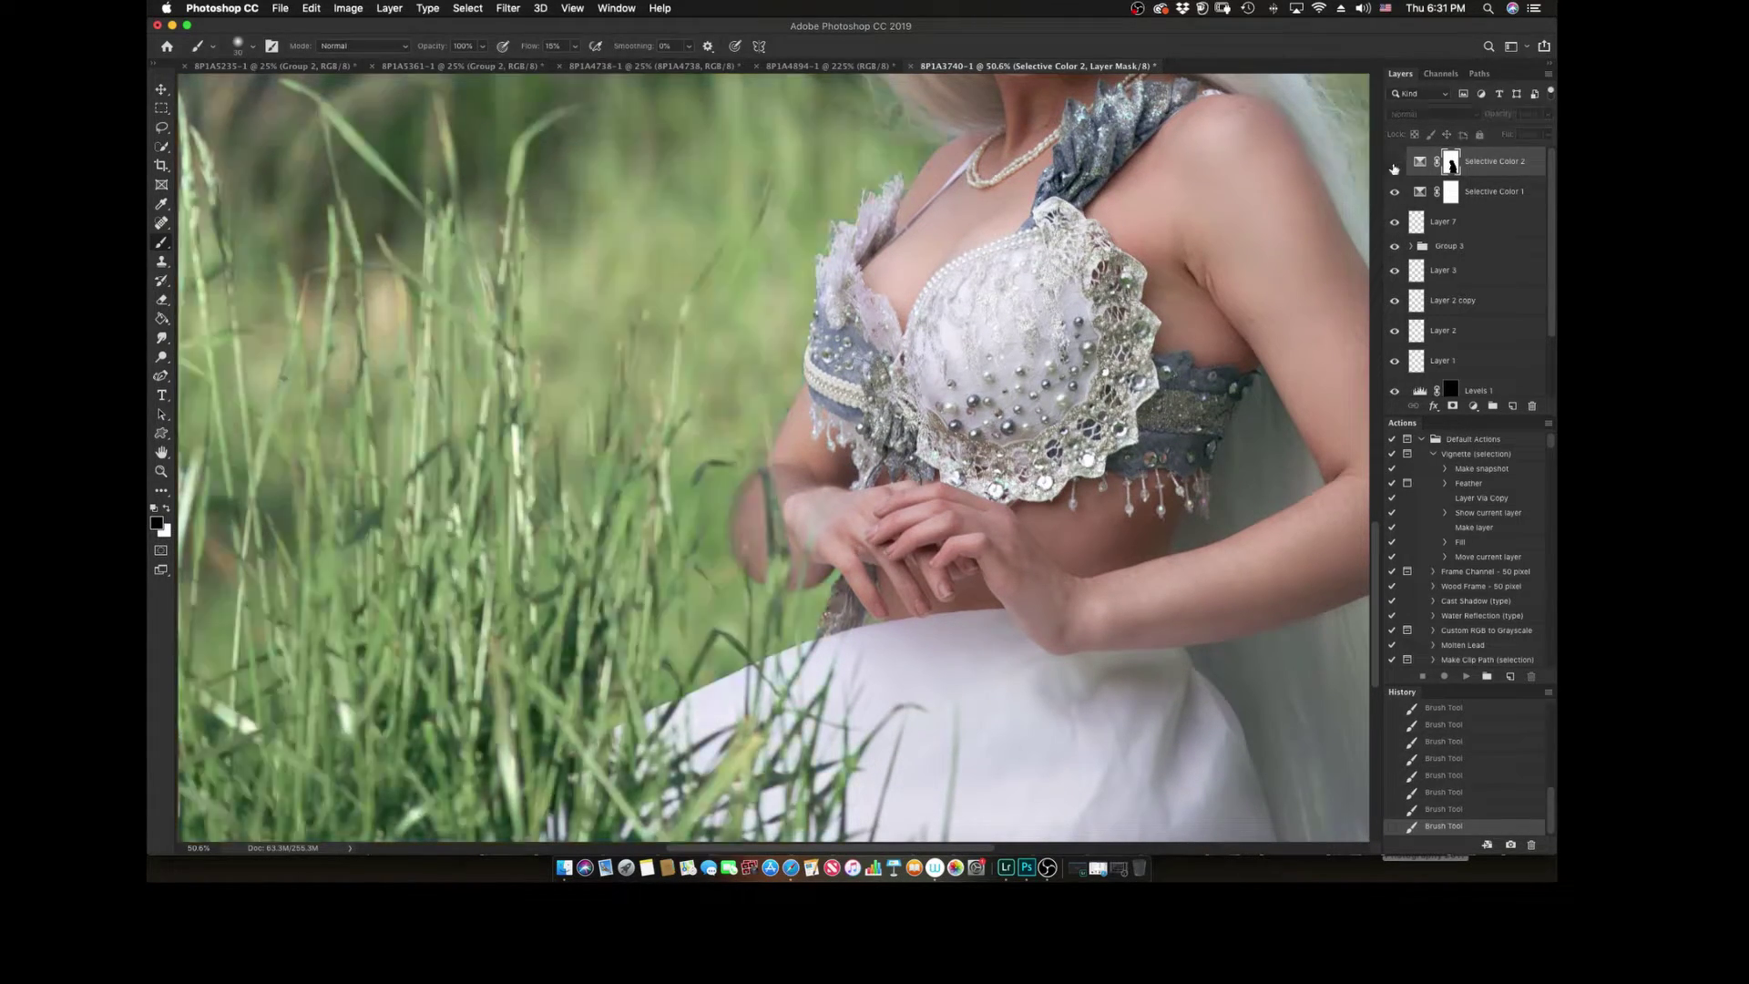
scroll(202, 274, "down", 2)
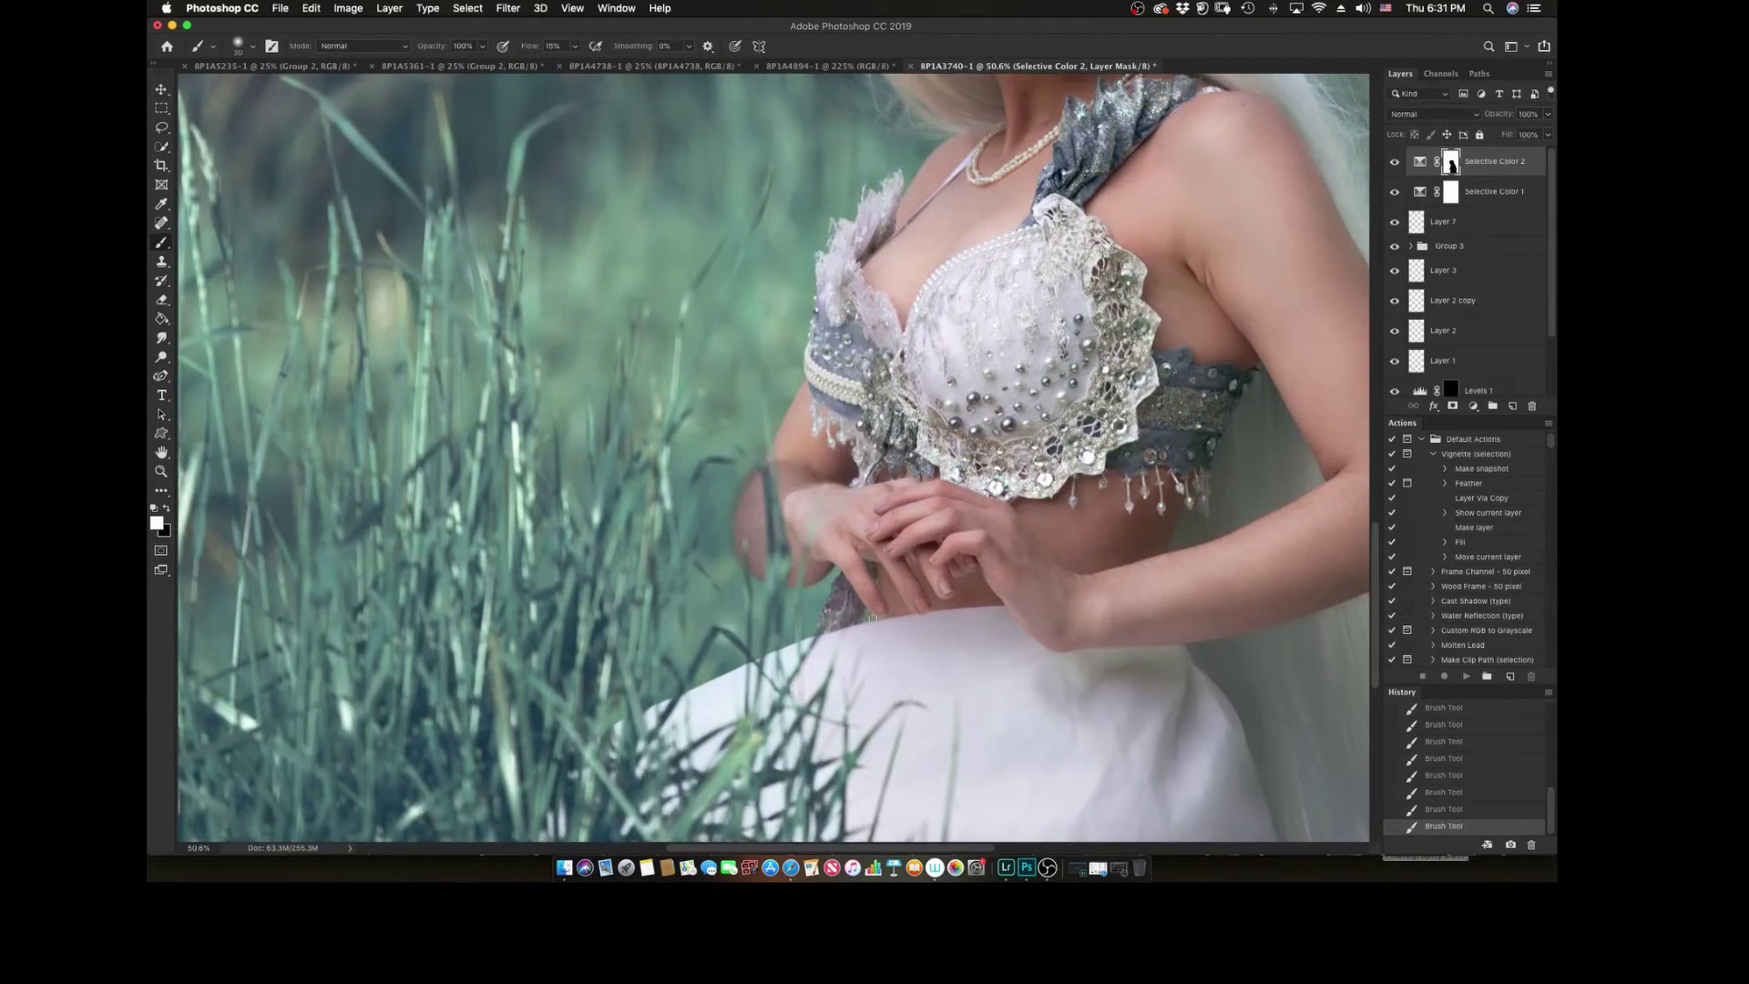
key("super+0")
scroll(633, 321, "up", 5)
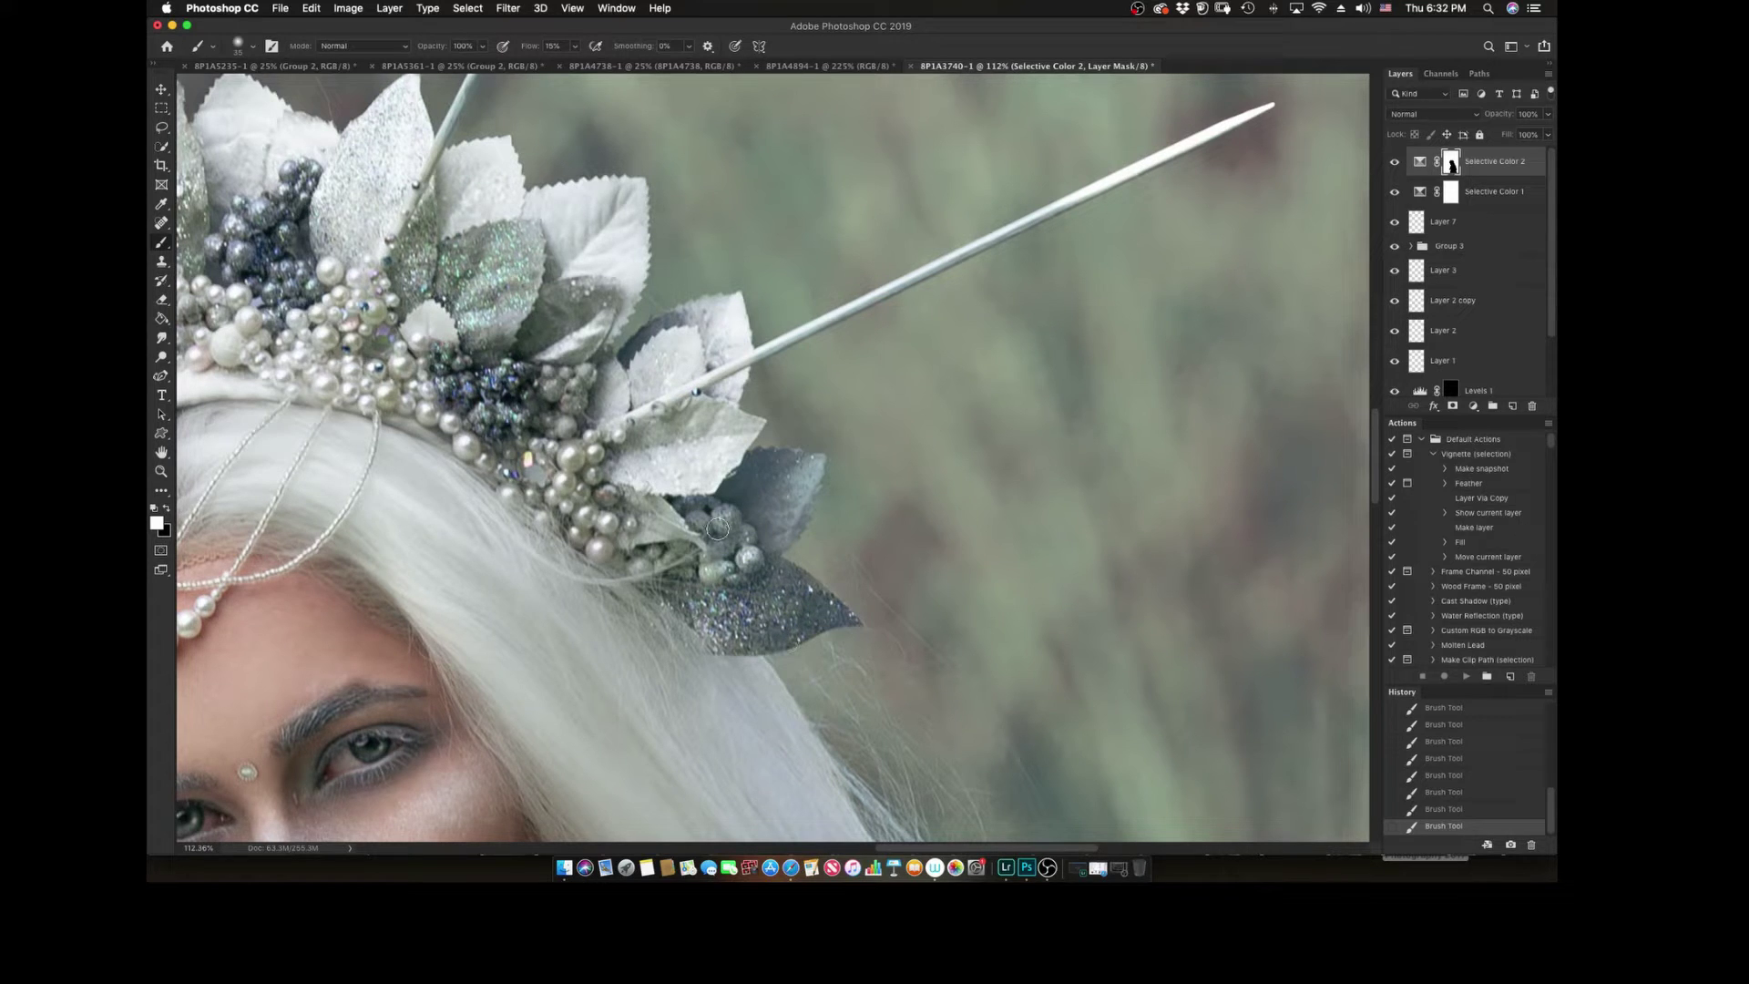
scroll(407, 337, "left", 5)
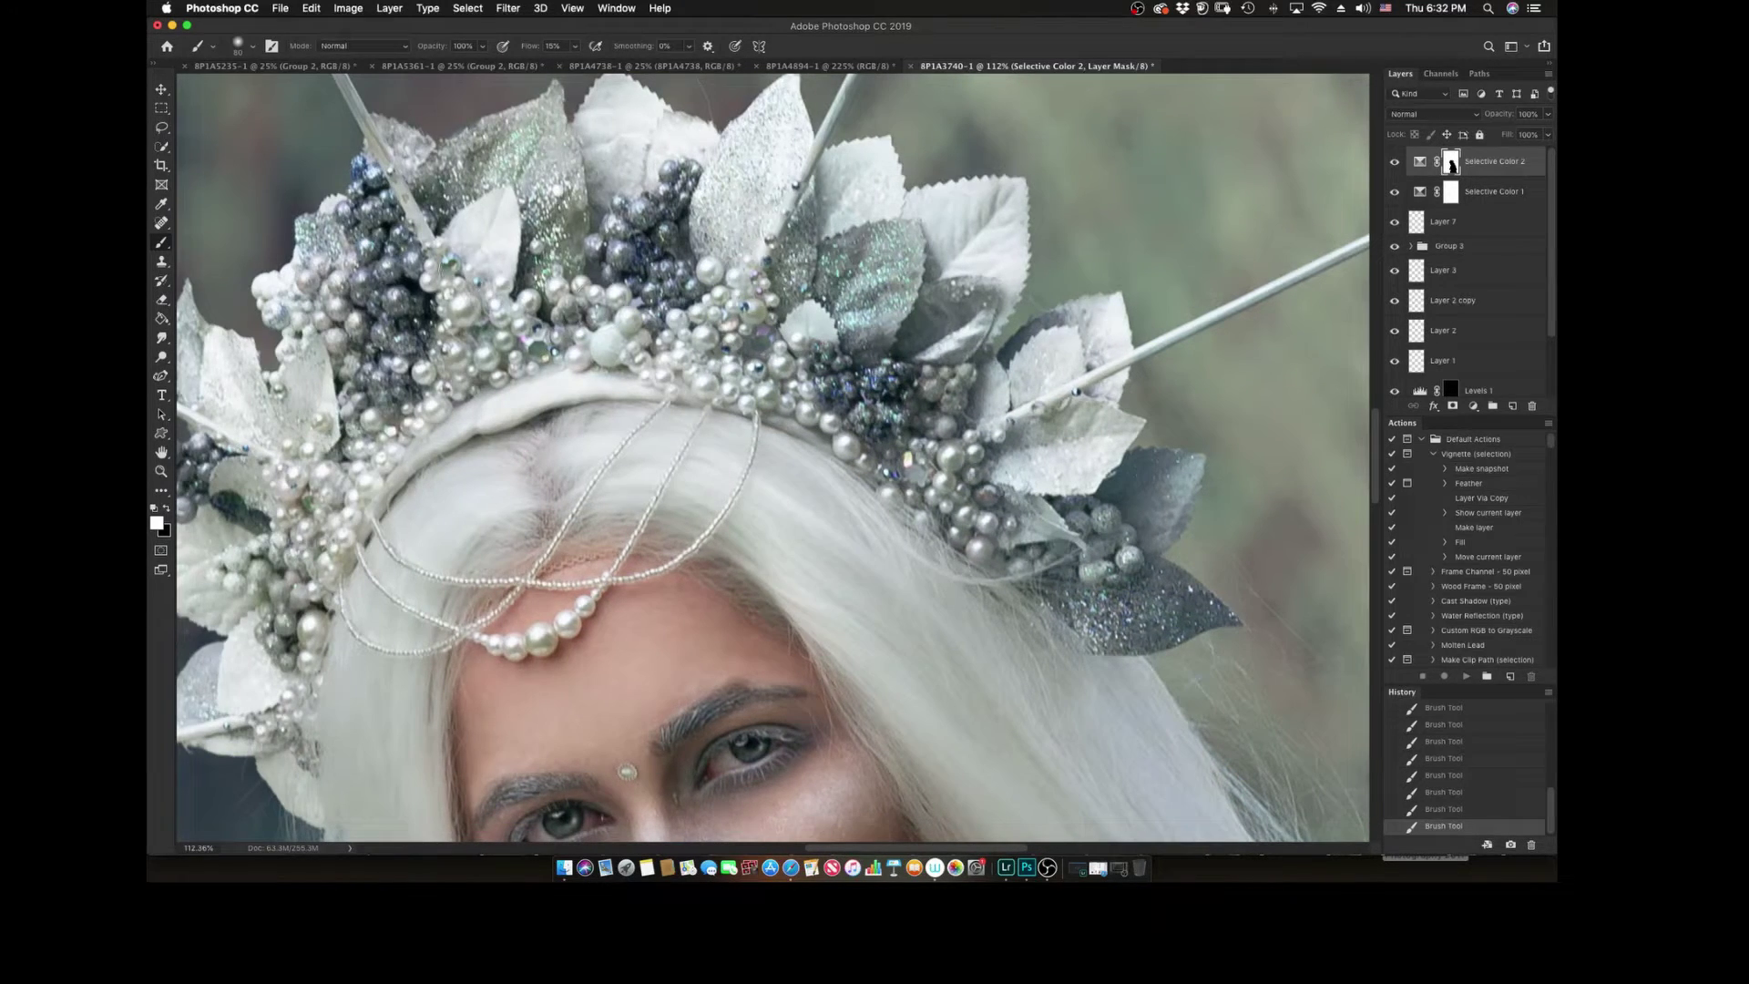
scroll(320, 641, "left", 5)
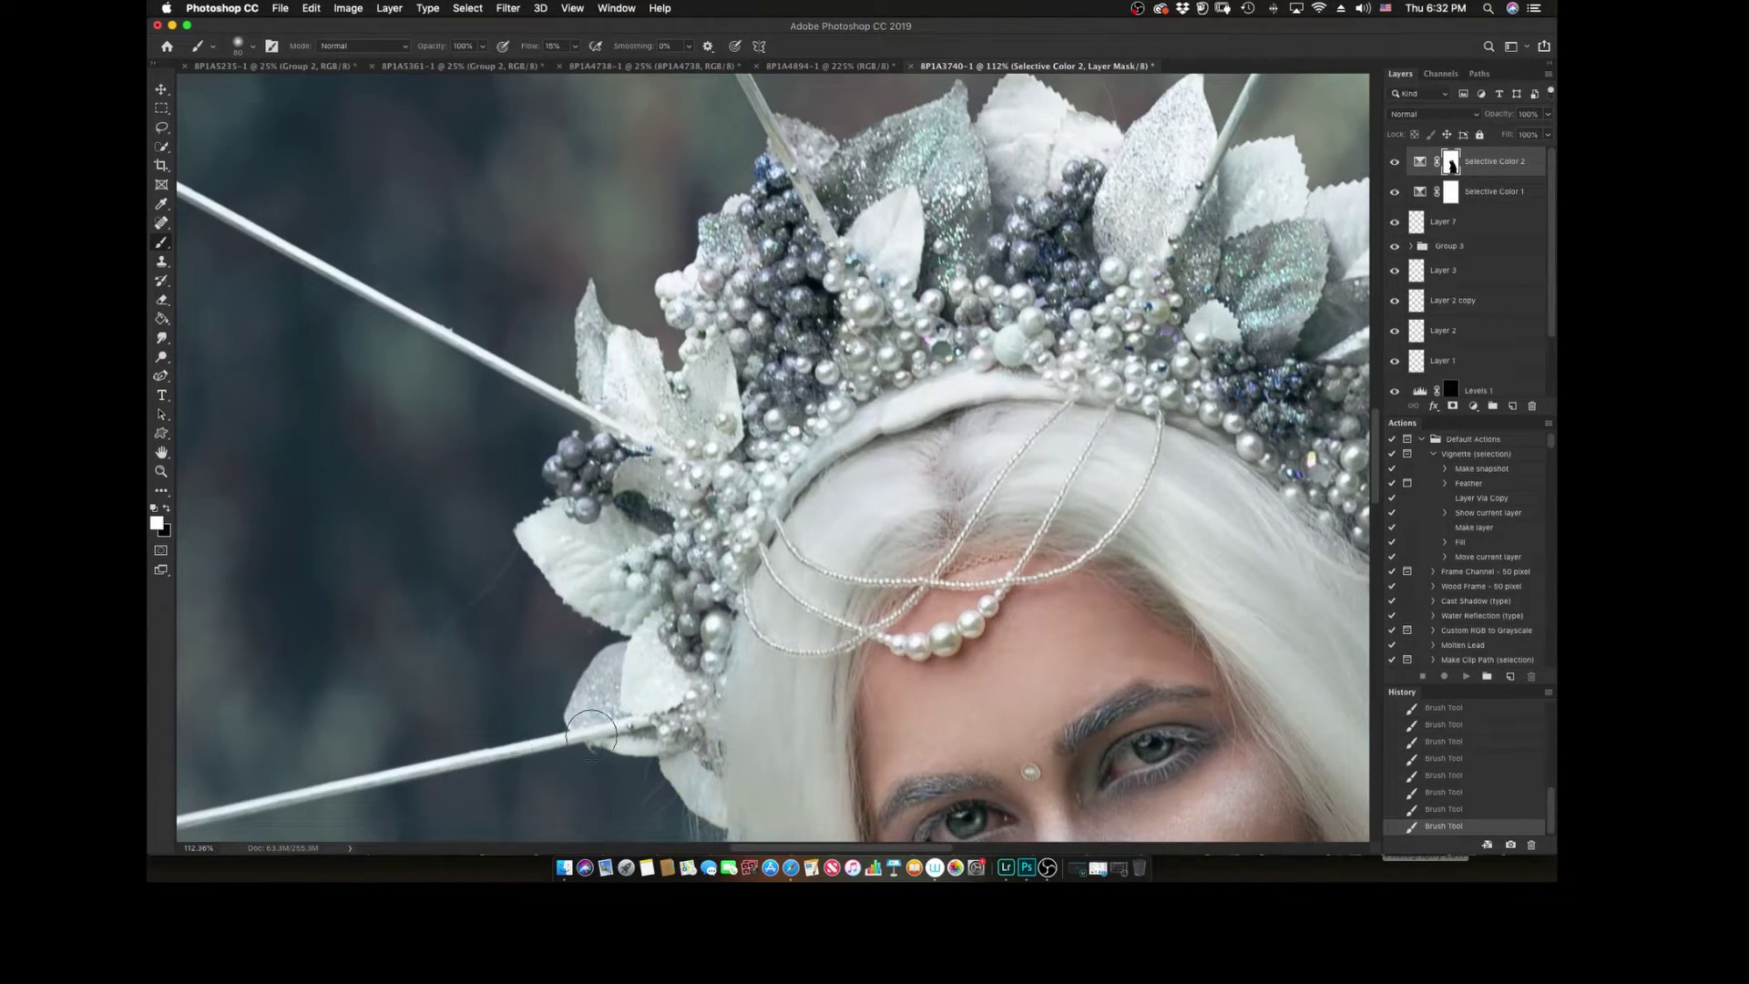
scroll(1214, 144, "right", 6)
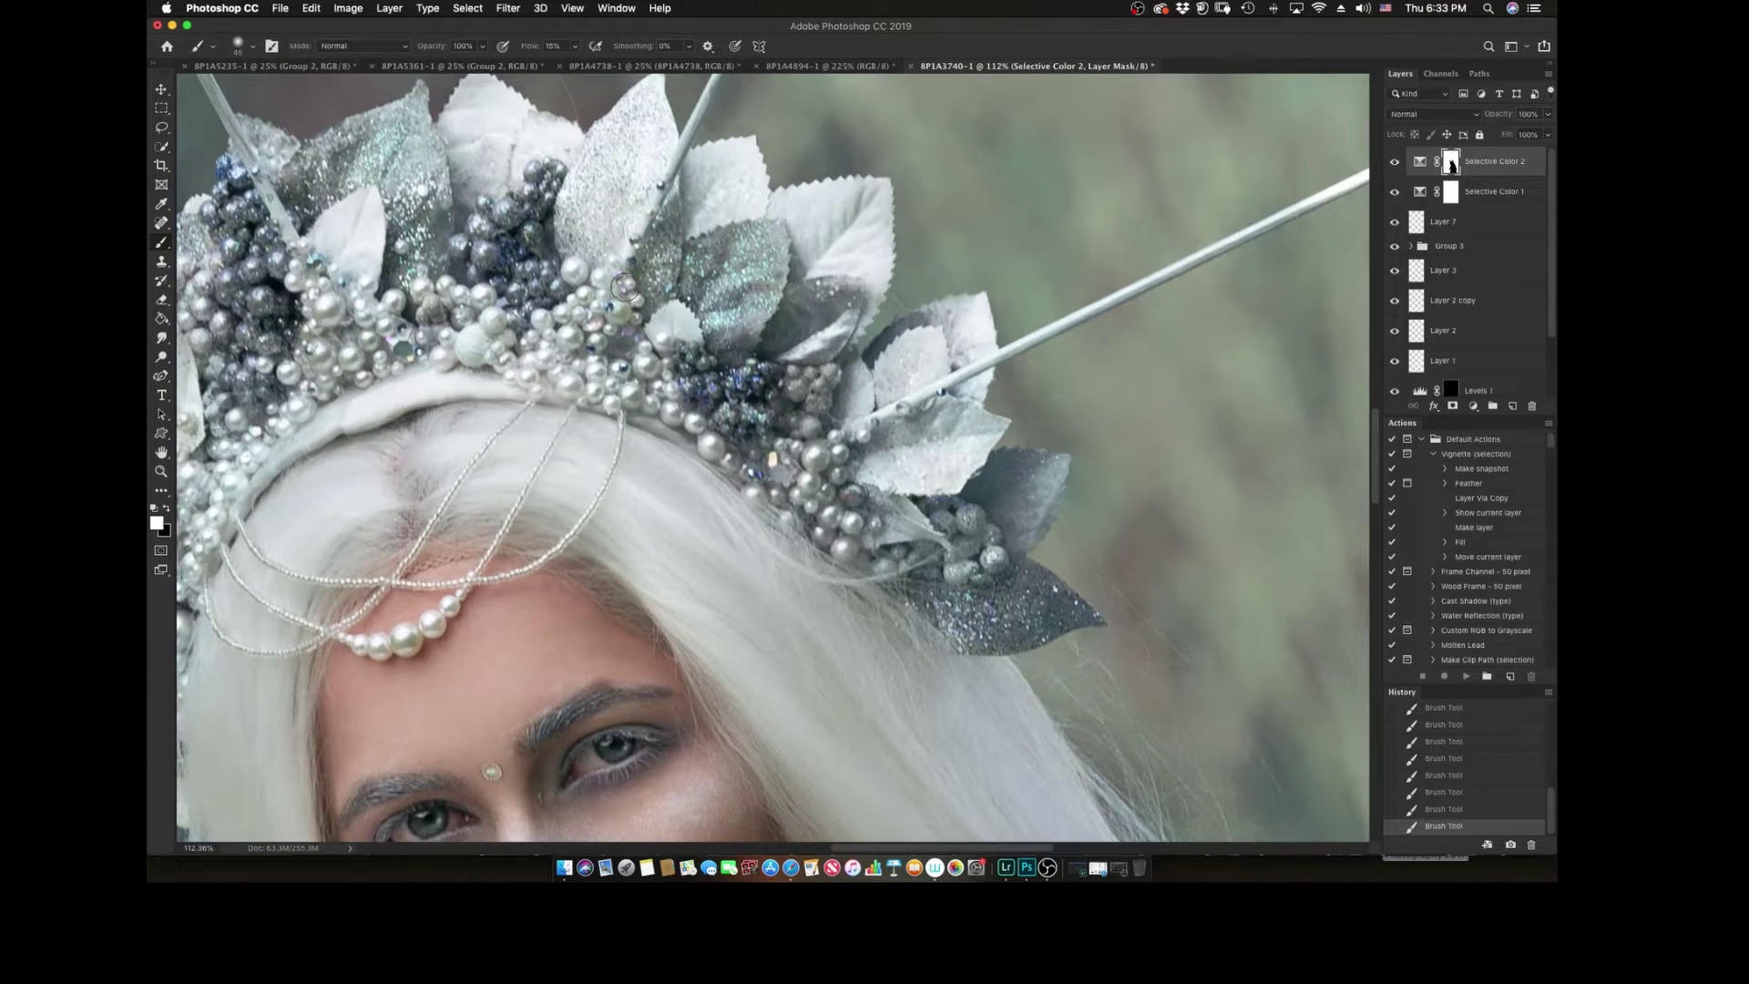
Step: Zoom in on the arm and hands, then on a crown spike, ready to paint
key("z")
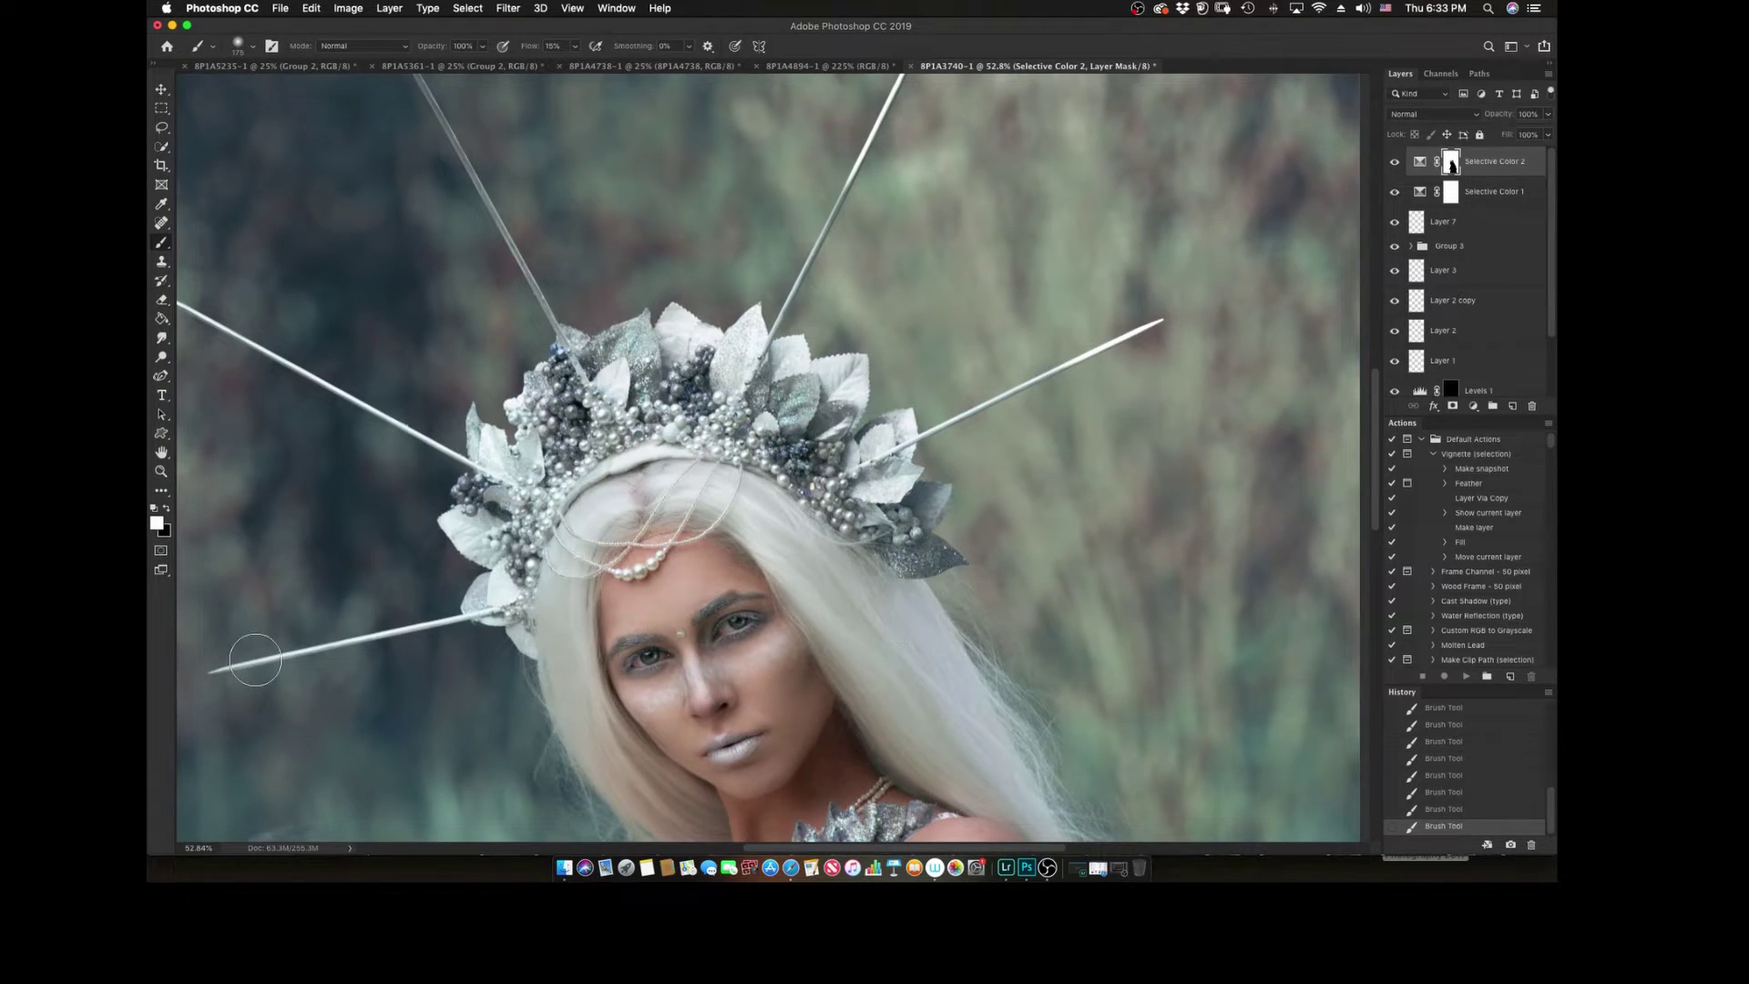
left_click_drag(801, 657, 732, 656)
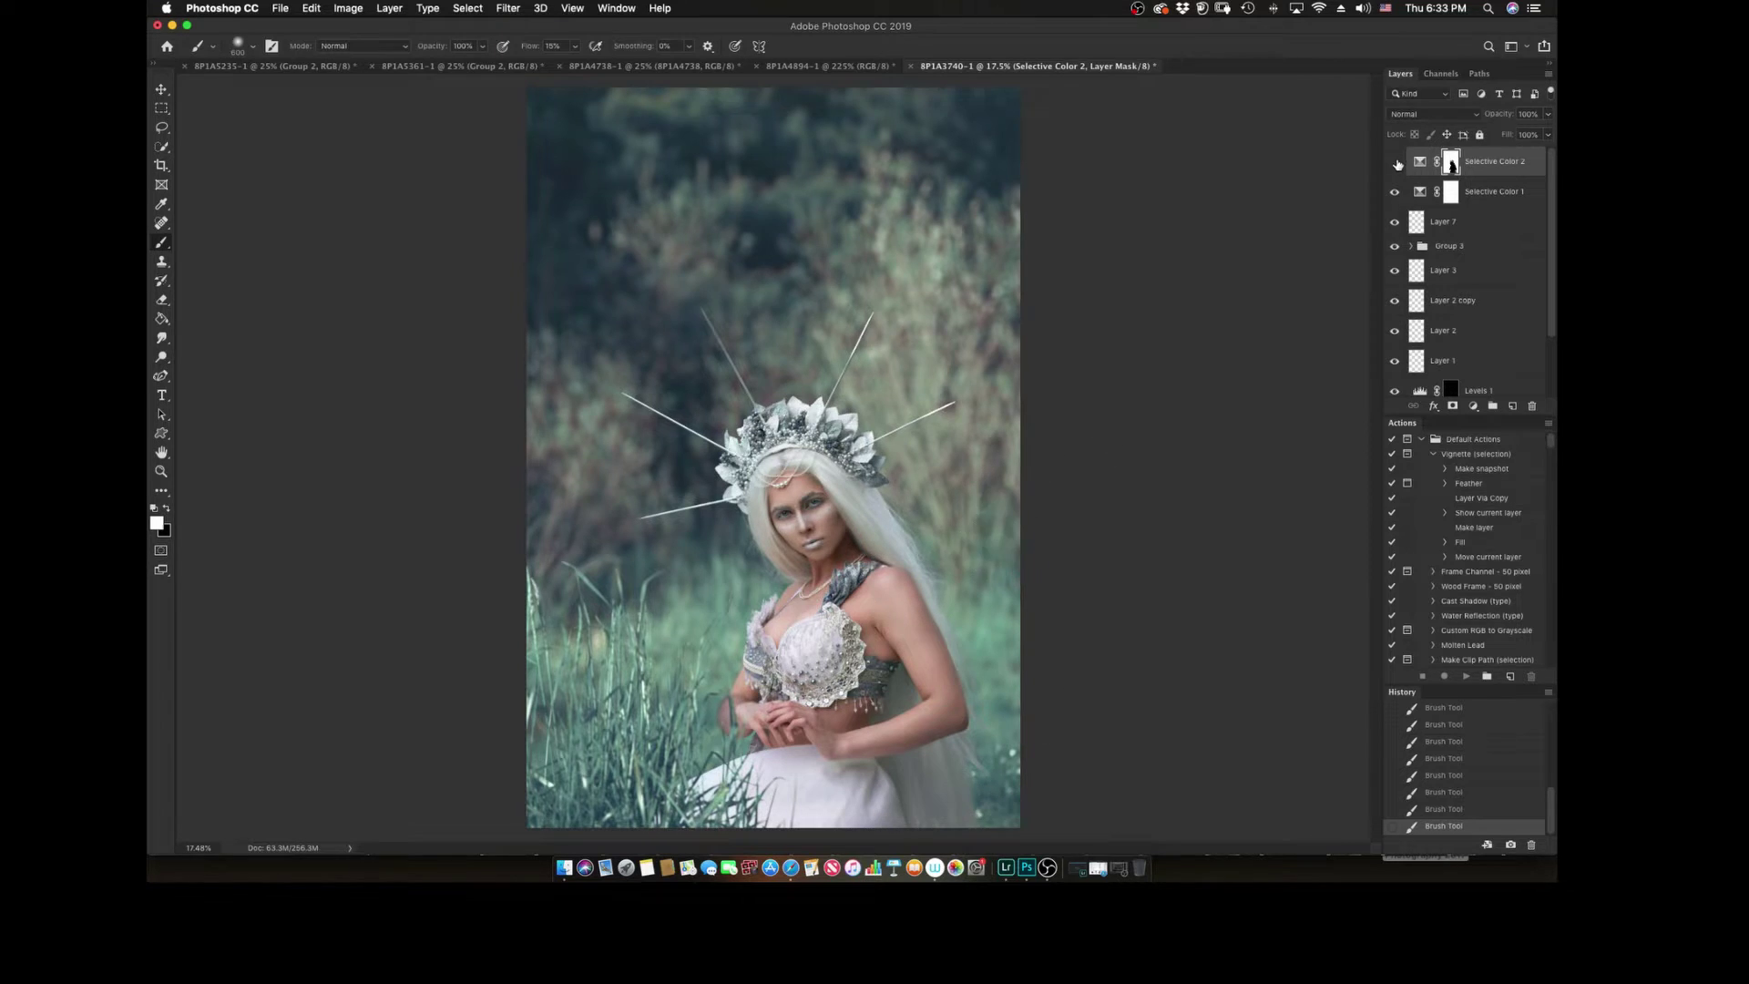
left_click(693, 585)
key("b")
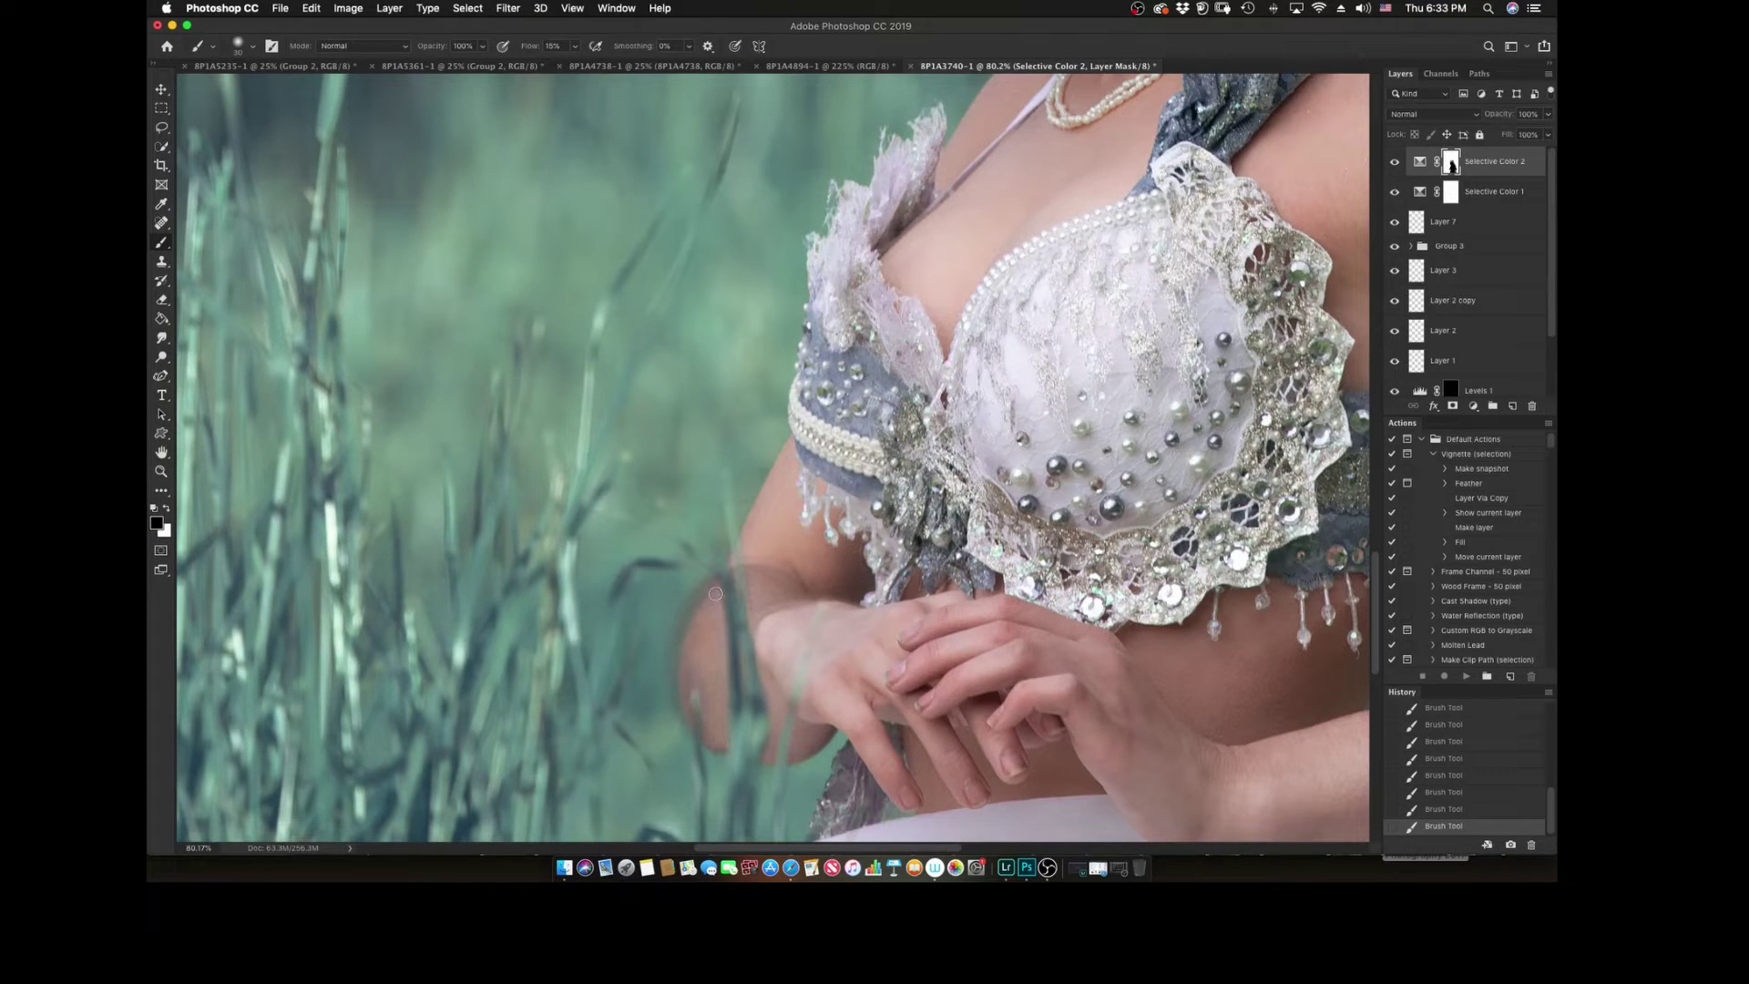
key("z")
key("ctrl+0")
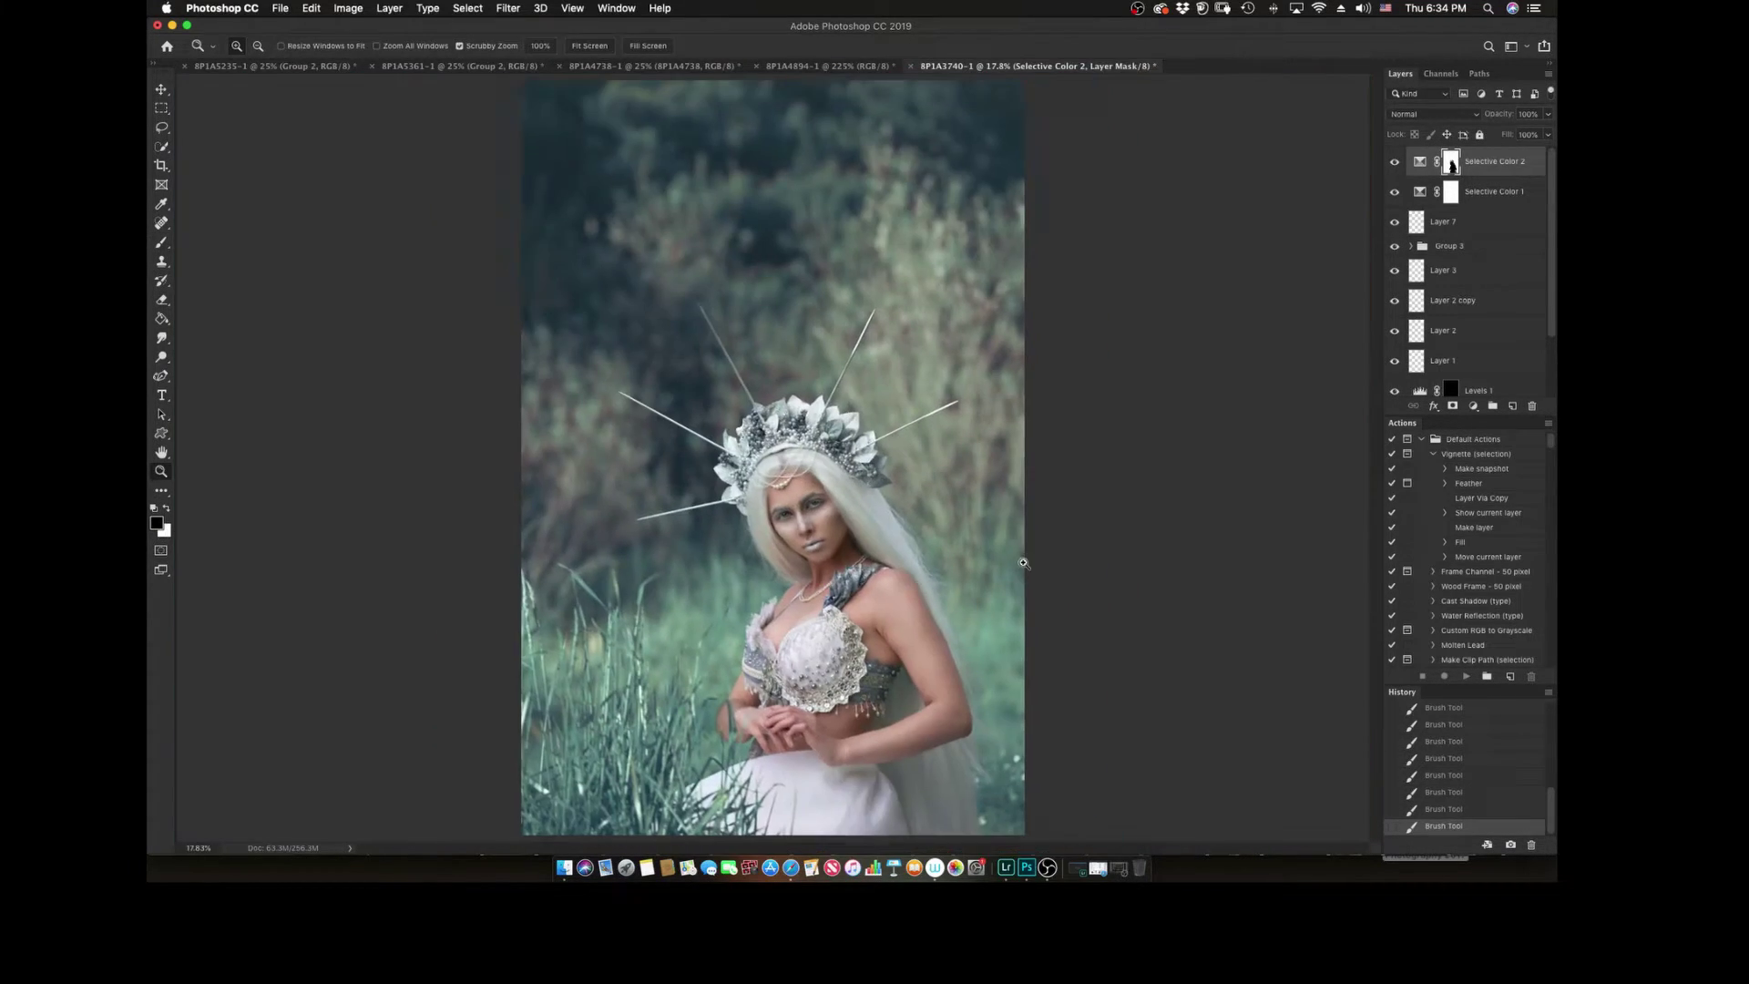
left_click(710, 318)
key("b")
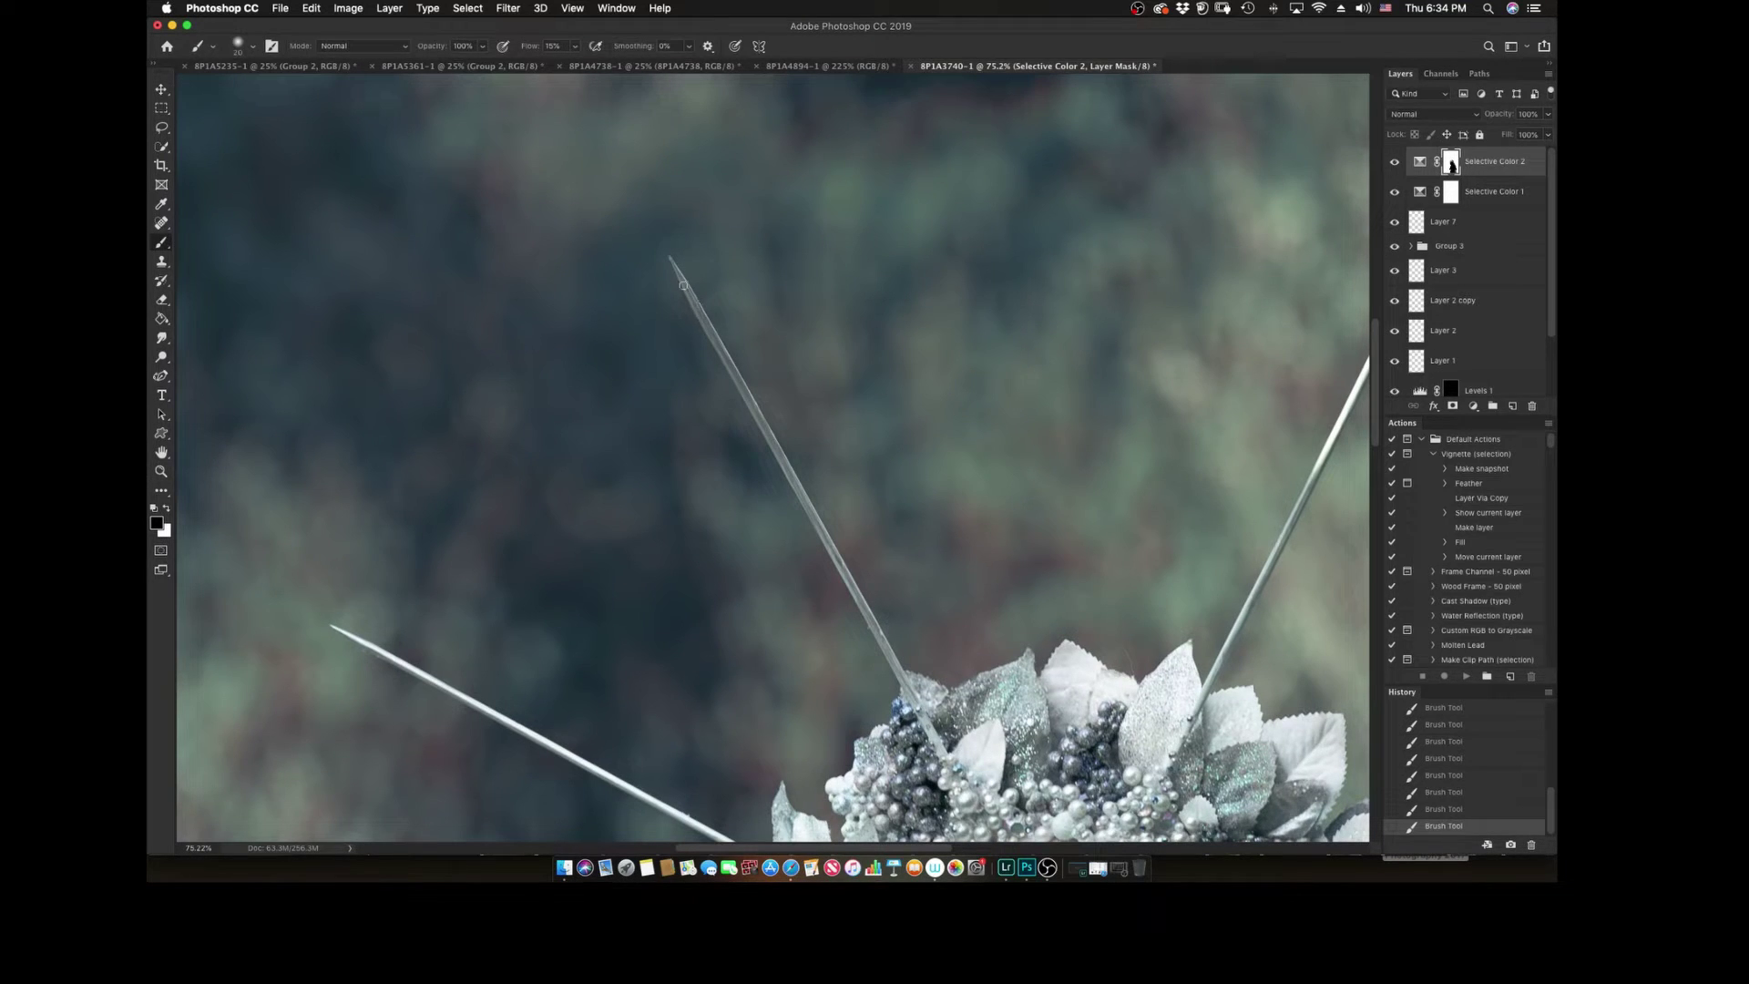
Step: Undo the most recent brush strokes on the mask and zoom in on the crown
key("ctrl+minus")
key("ctrl+alt+z")
key("ctrl+alt+z")
key("ctrl+alt+z")
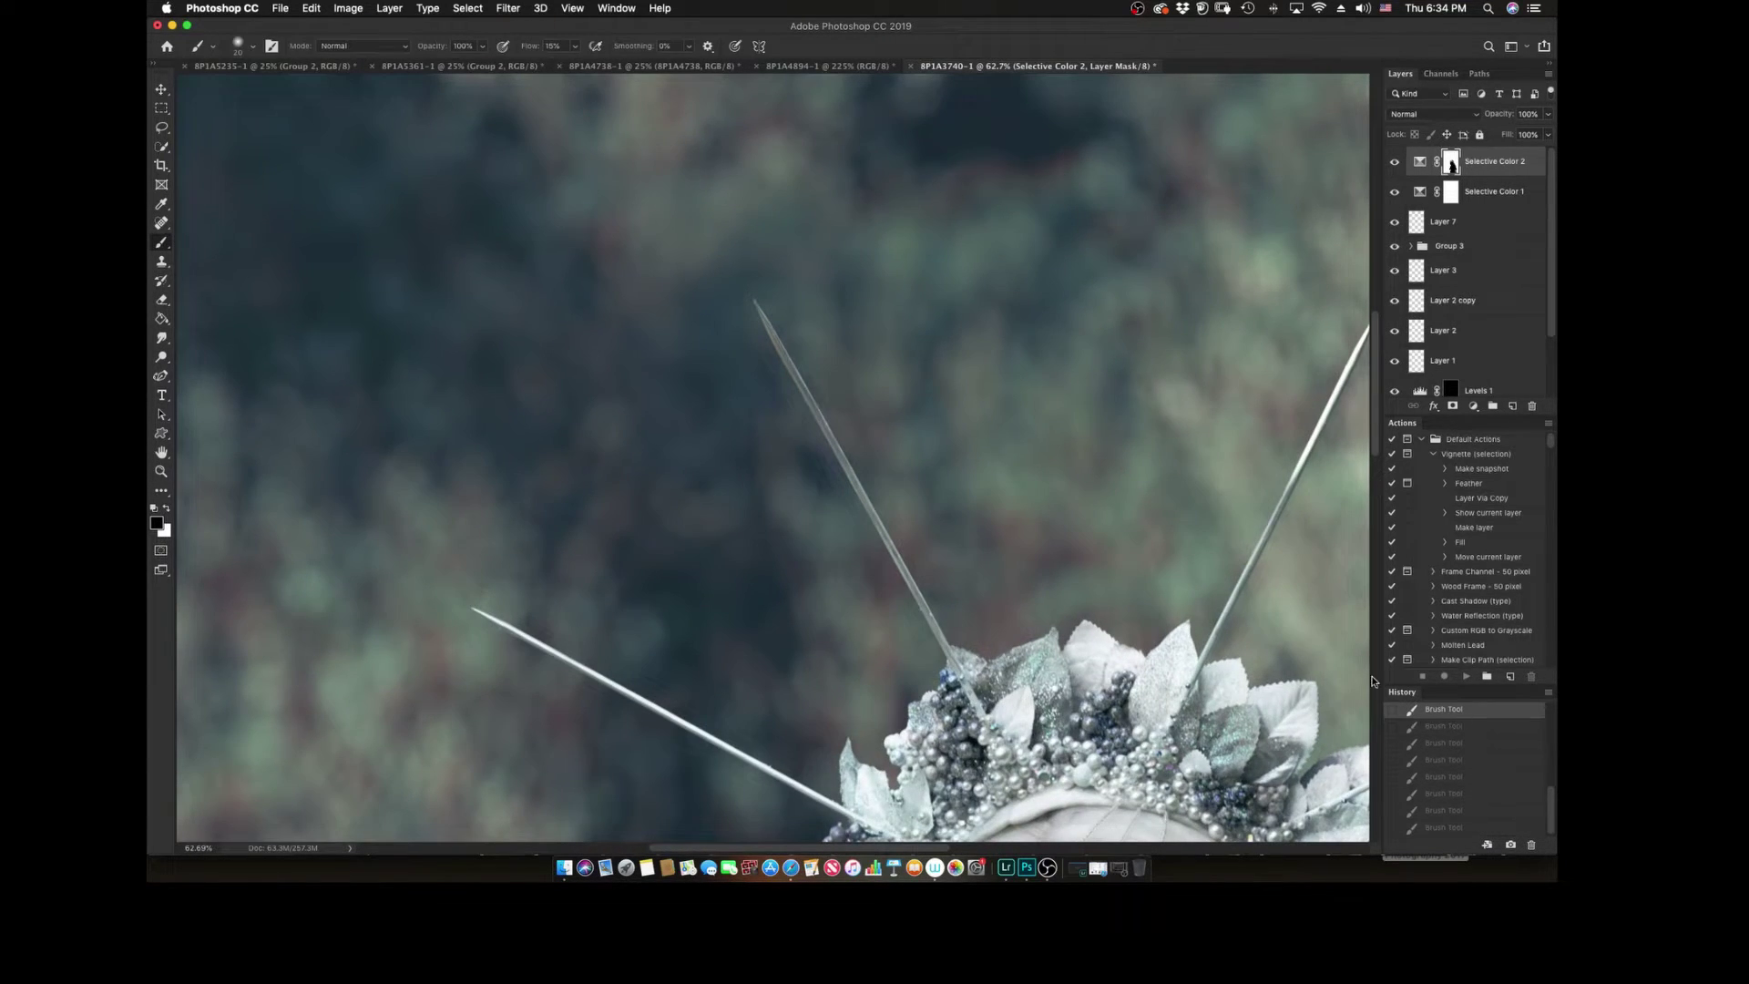
key("z")
key("ctrl+0")
left_click_drag(763, 520, 875, 514)
Step: Add a Levels layer with the white point lowered to 177, then invert its mask
key("ctrl+shift+alt+n")
left_click(1473, 405)
left_click_drag(1346, 449, 1300, 449)
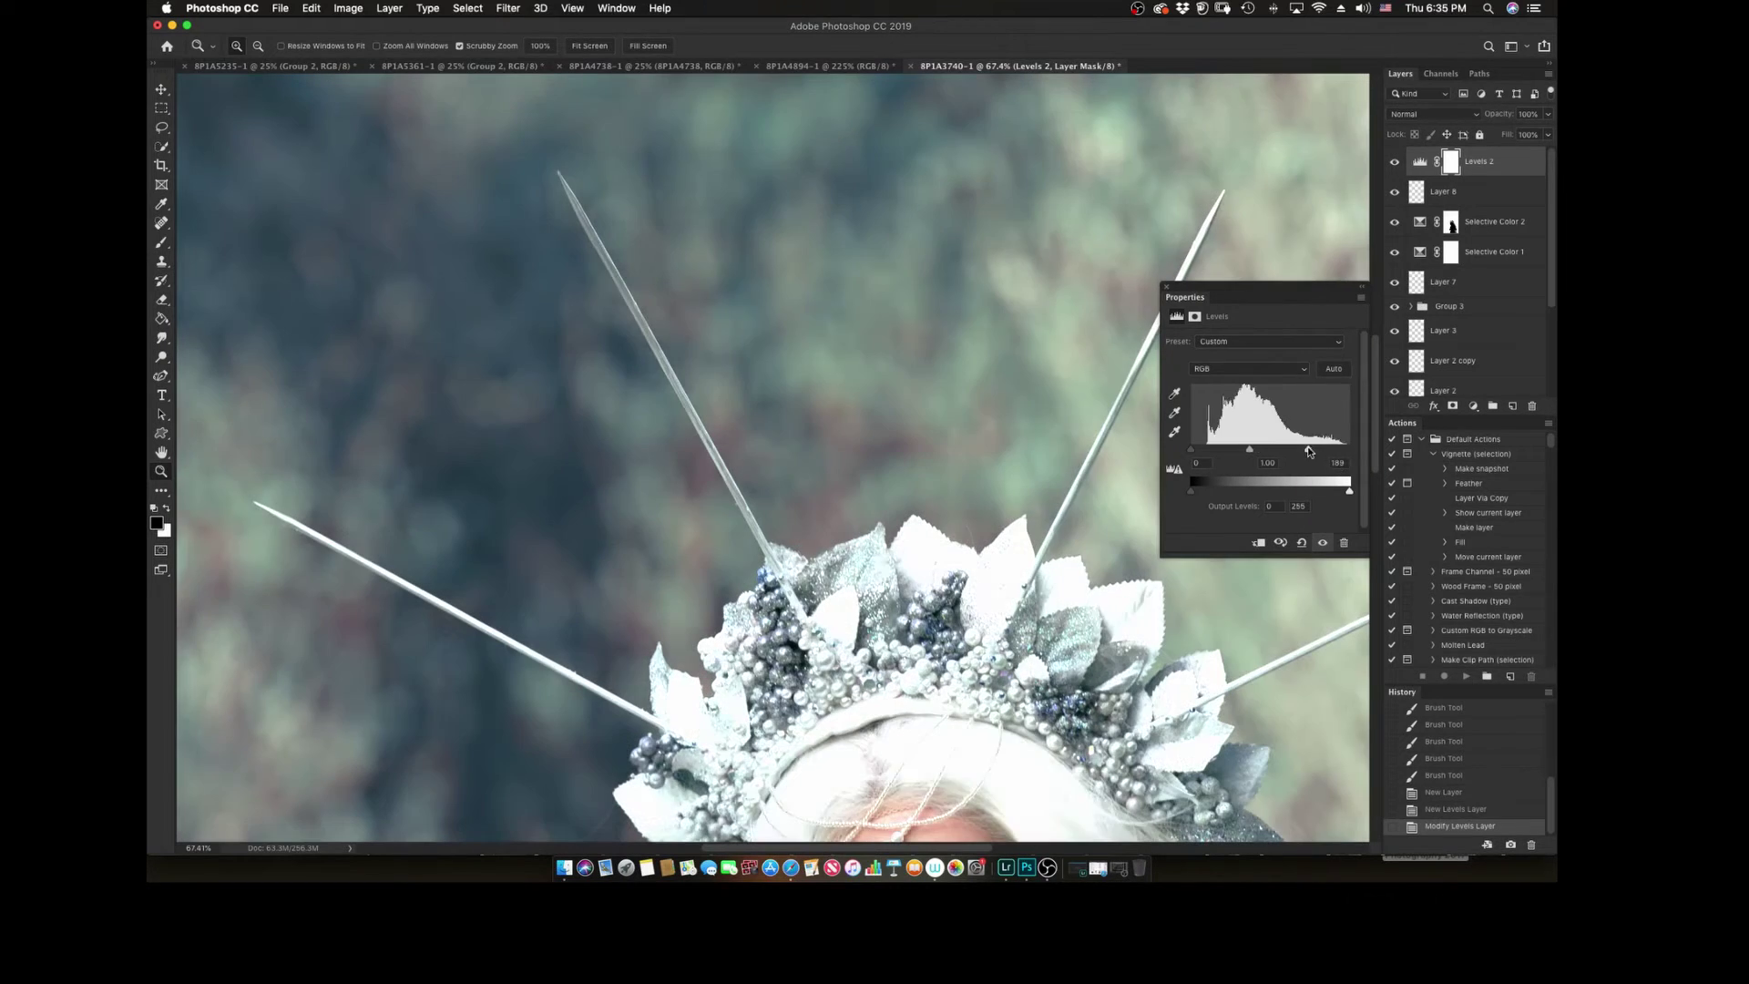
key("ctrl+i")
Step: Paint white along the crown spikes on the Levels mask, then duplicate the Levels layer
scroll(638, 364, "up", 2)
key("b")
left_click_drag(520, 137, 815, 674)
left_click_drag(756, 564, 873, 775)
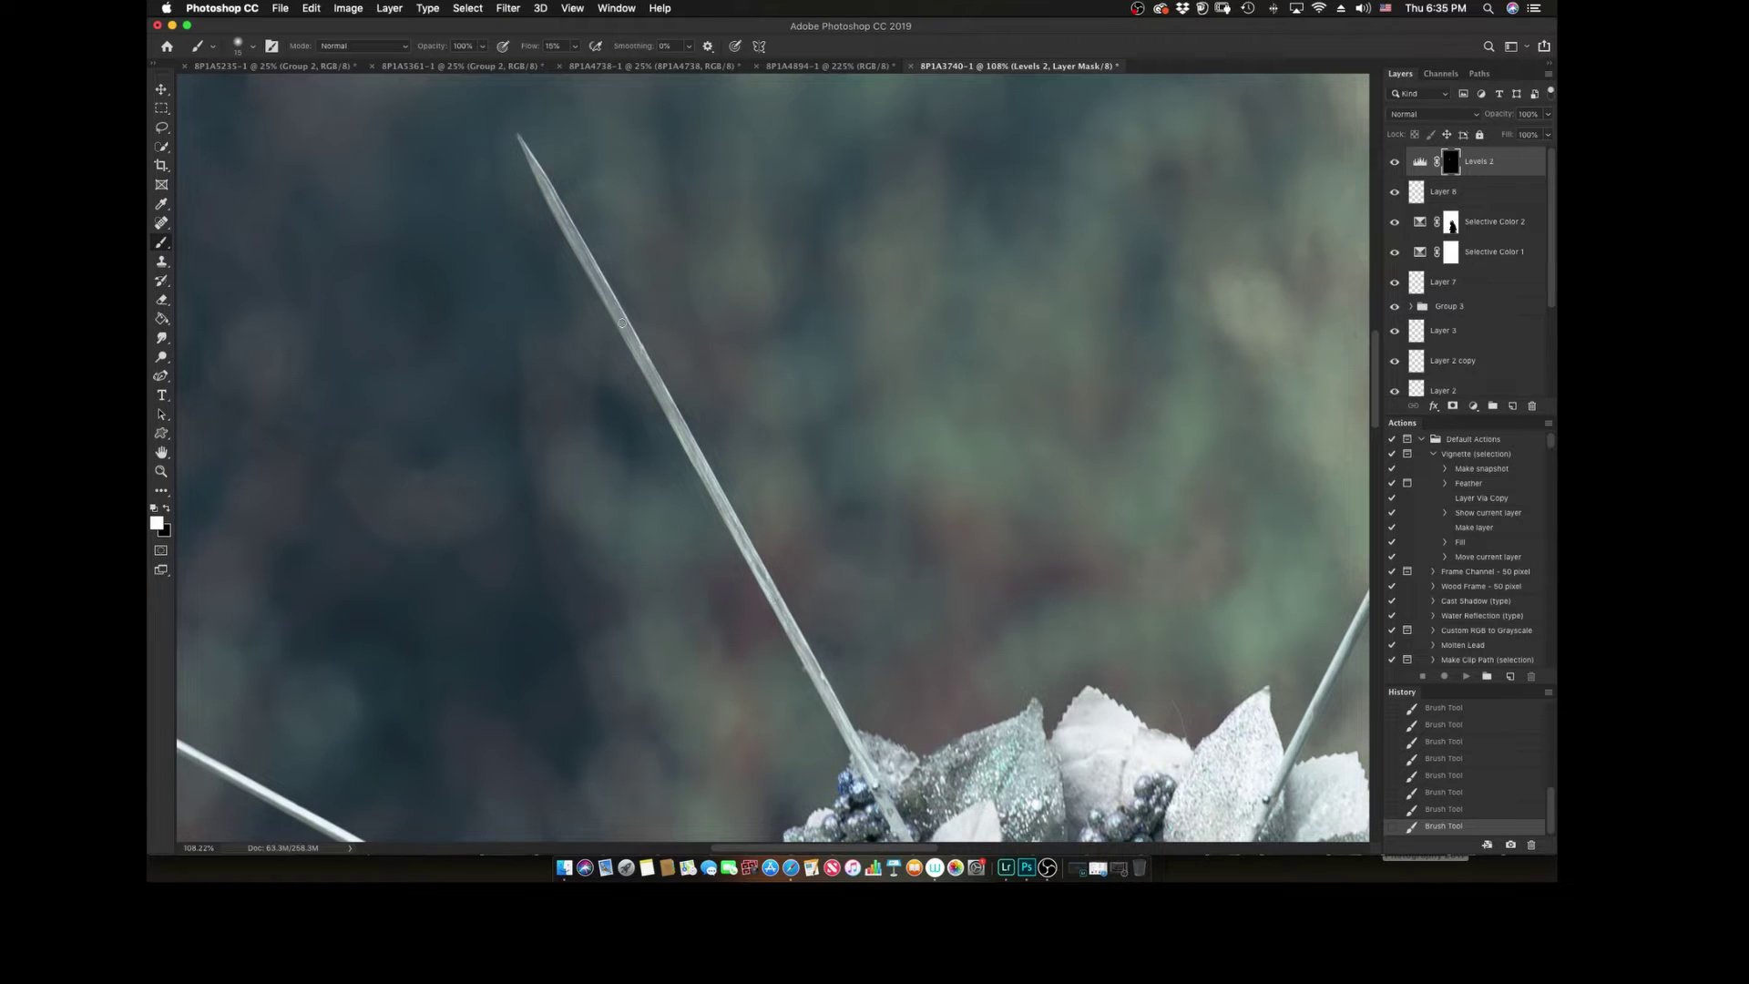
key("z")
key("ctrl+0")
key("ctrl+j")
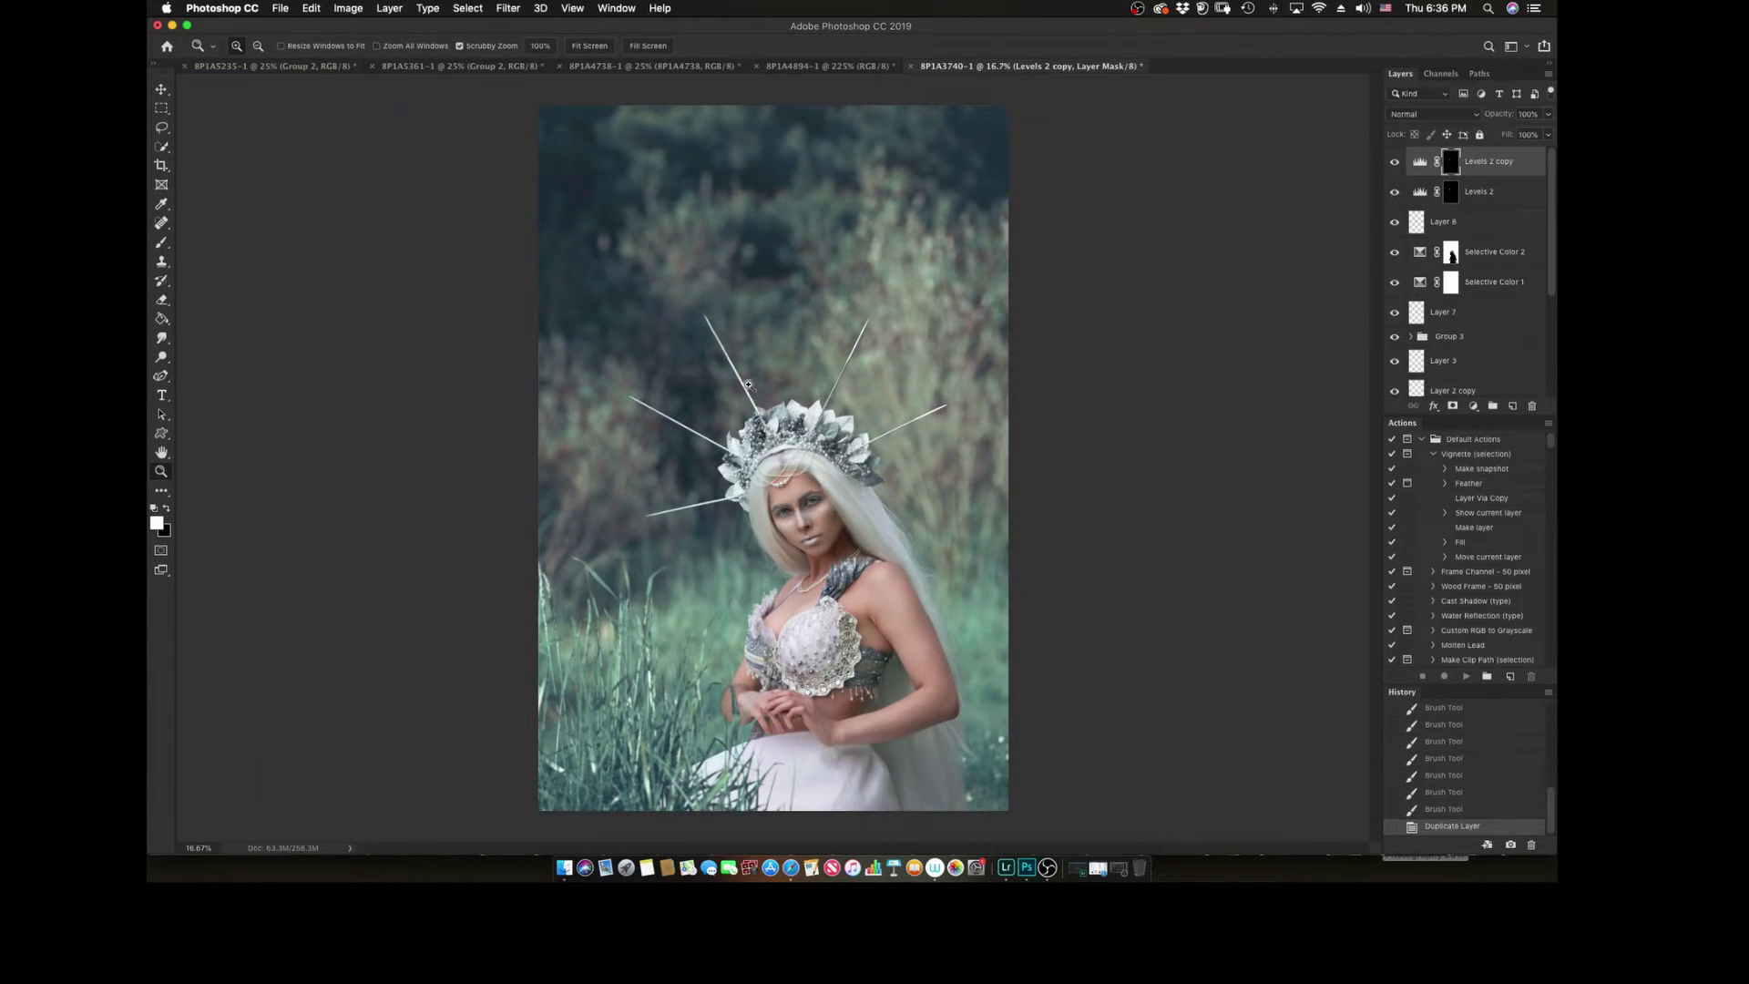
left_click_drag(747, 386, 784, 387)
key("x")
key("ctrl+0")
Step: Group the retouching and Levels layers together into Group 4
key("x")
double_click(1420, 161)
left_click(1172, 285)
left_click(1457, 357, "shift")
key("ctrl+g")
Step: Compare with the group hidden, then add a Gradient Map layer at 15% opacity
left_click(1393, 156)
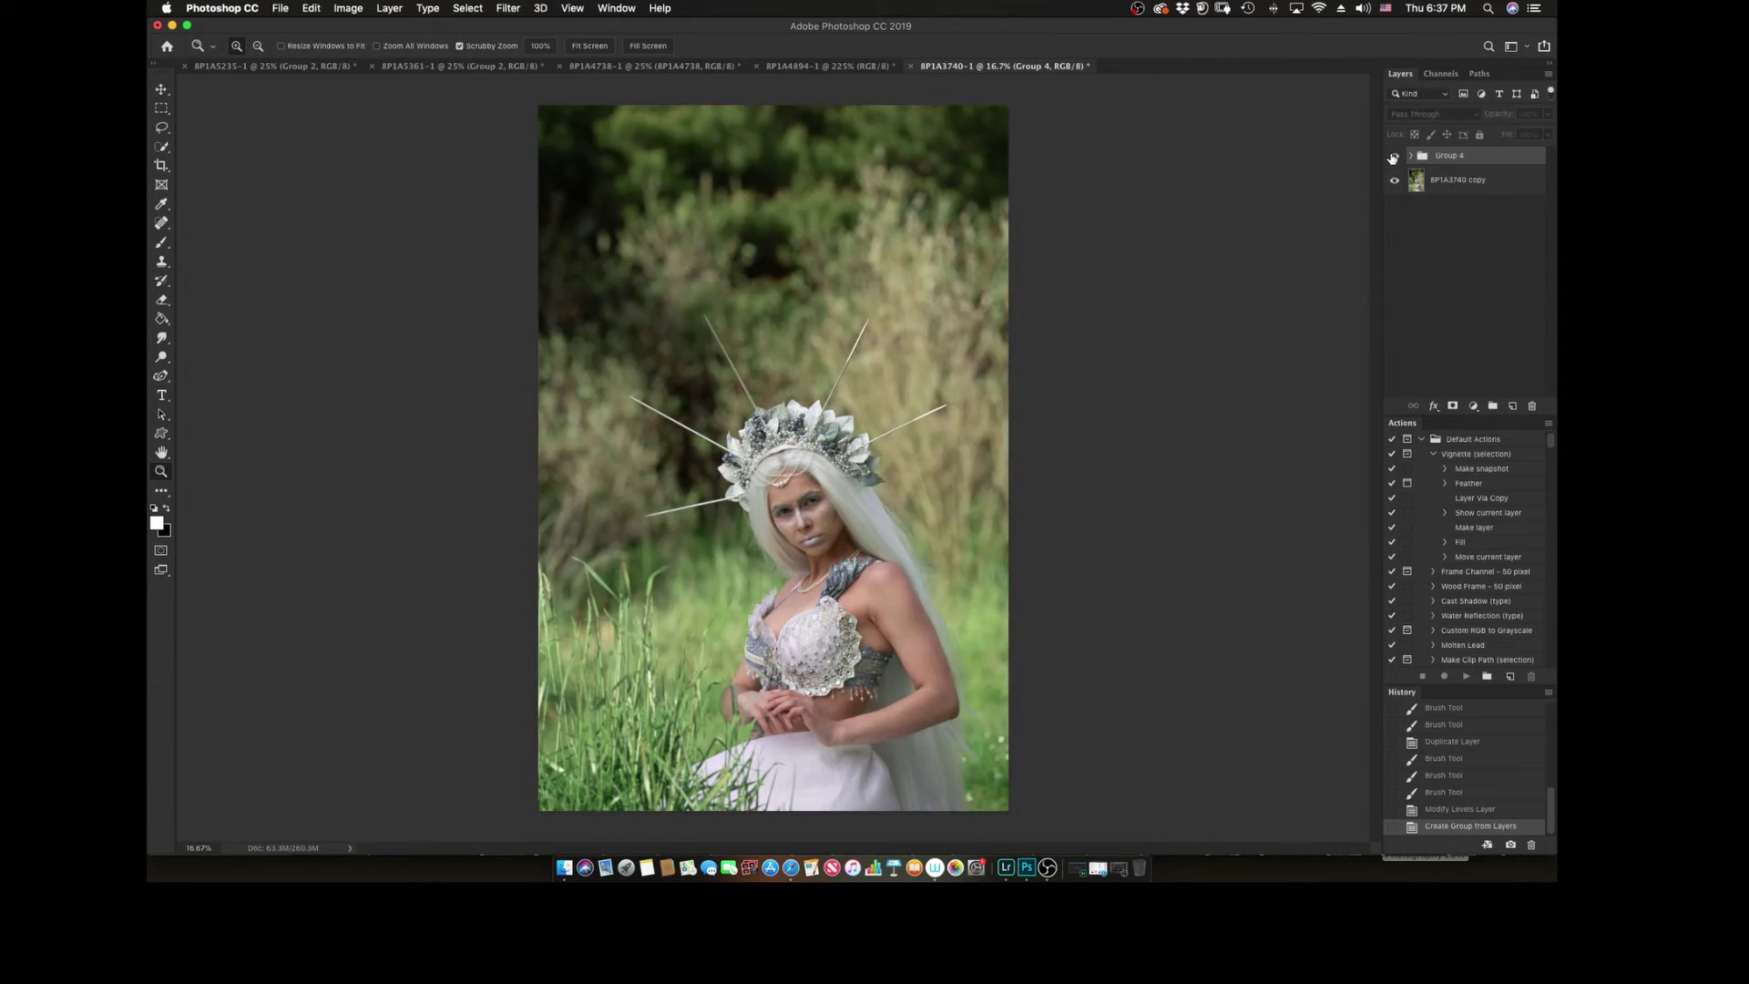
left_click(1393, 157)
left_click(1473, 406)
left_click(1476, 656)
key("1")
key("5")
Step: Apply a red-green gradient preset and duplicate the Gradient Map layer, trying other presets
left_click(1347, 346)
left_click(1257, 377)
double_click(1266, 390)
key("ctrl+j")
left_click(1347, 346)
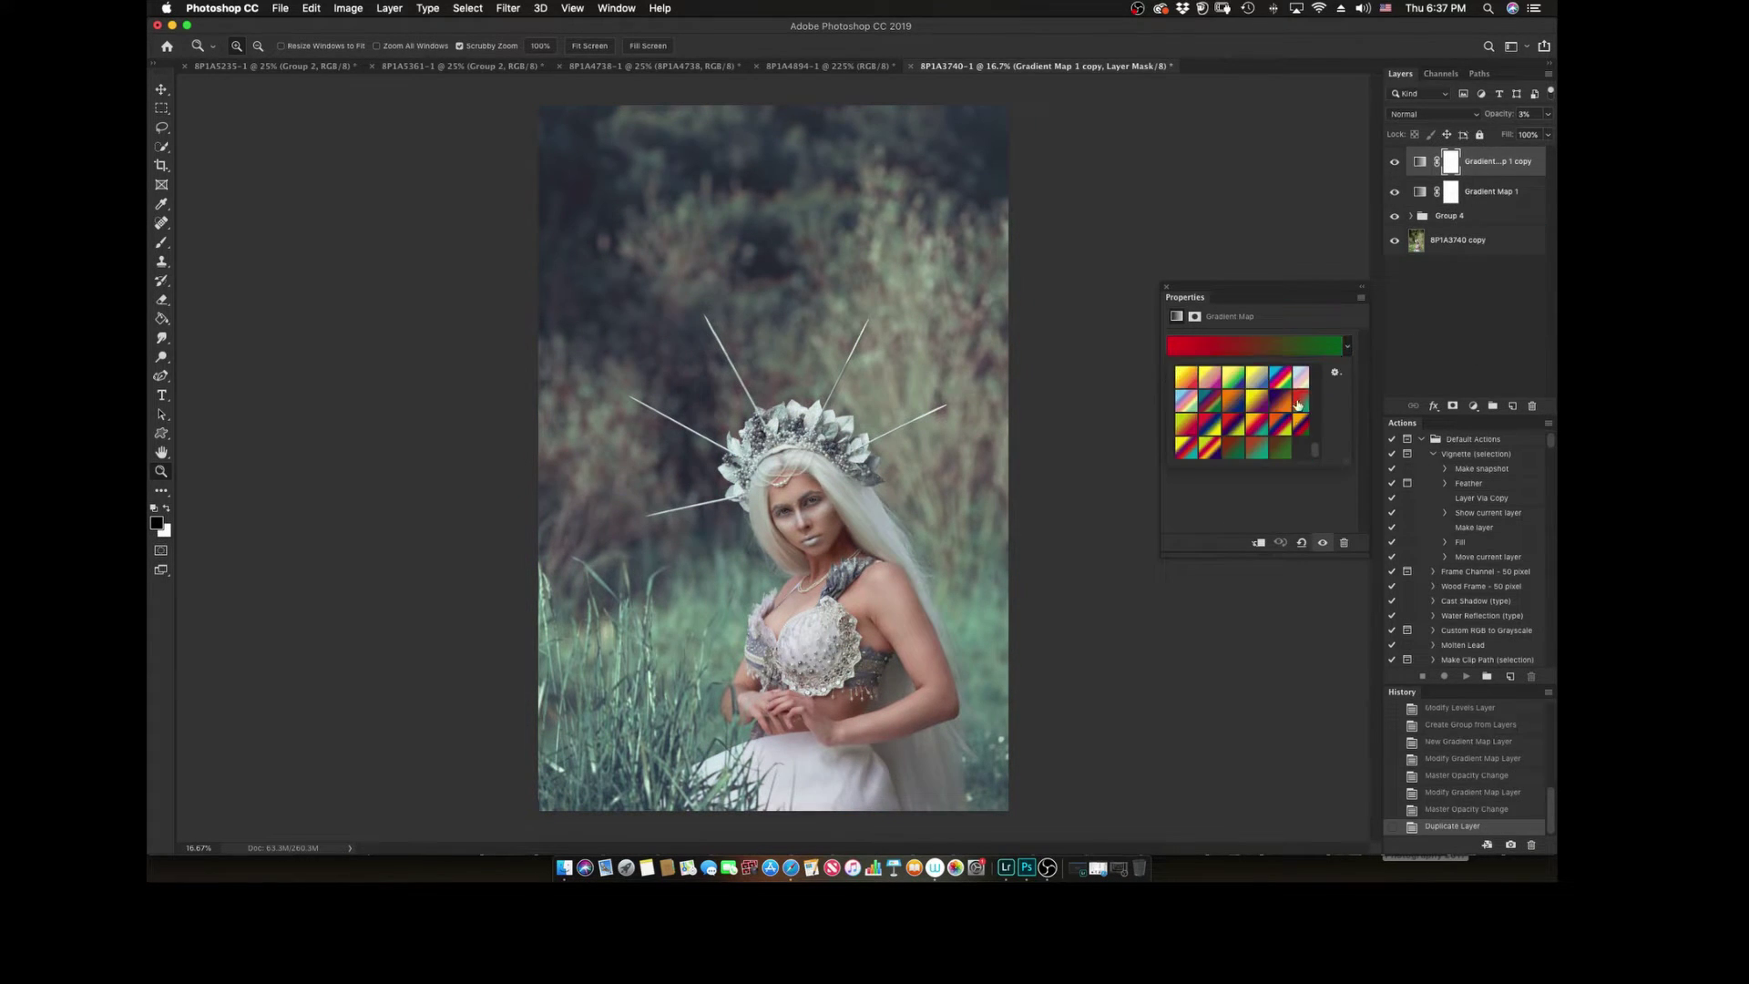
double_click(1275, 401)
key("ctrl+j")
key("ctrl+j")
left_click(1348, 346)
double_click(1275, 401)
left_click(1347, 346)
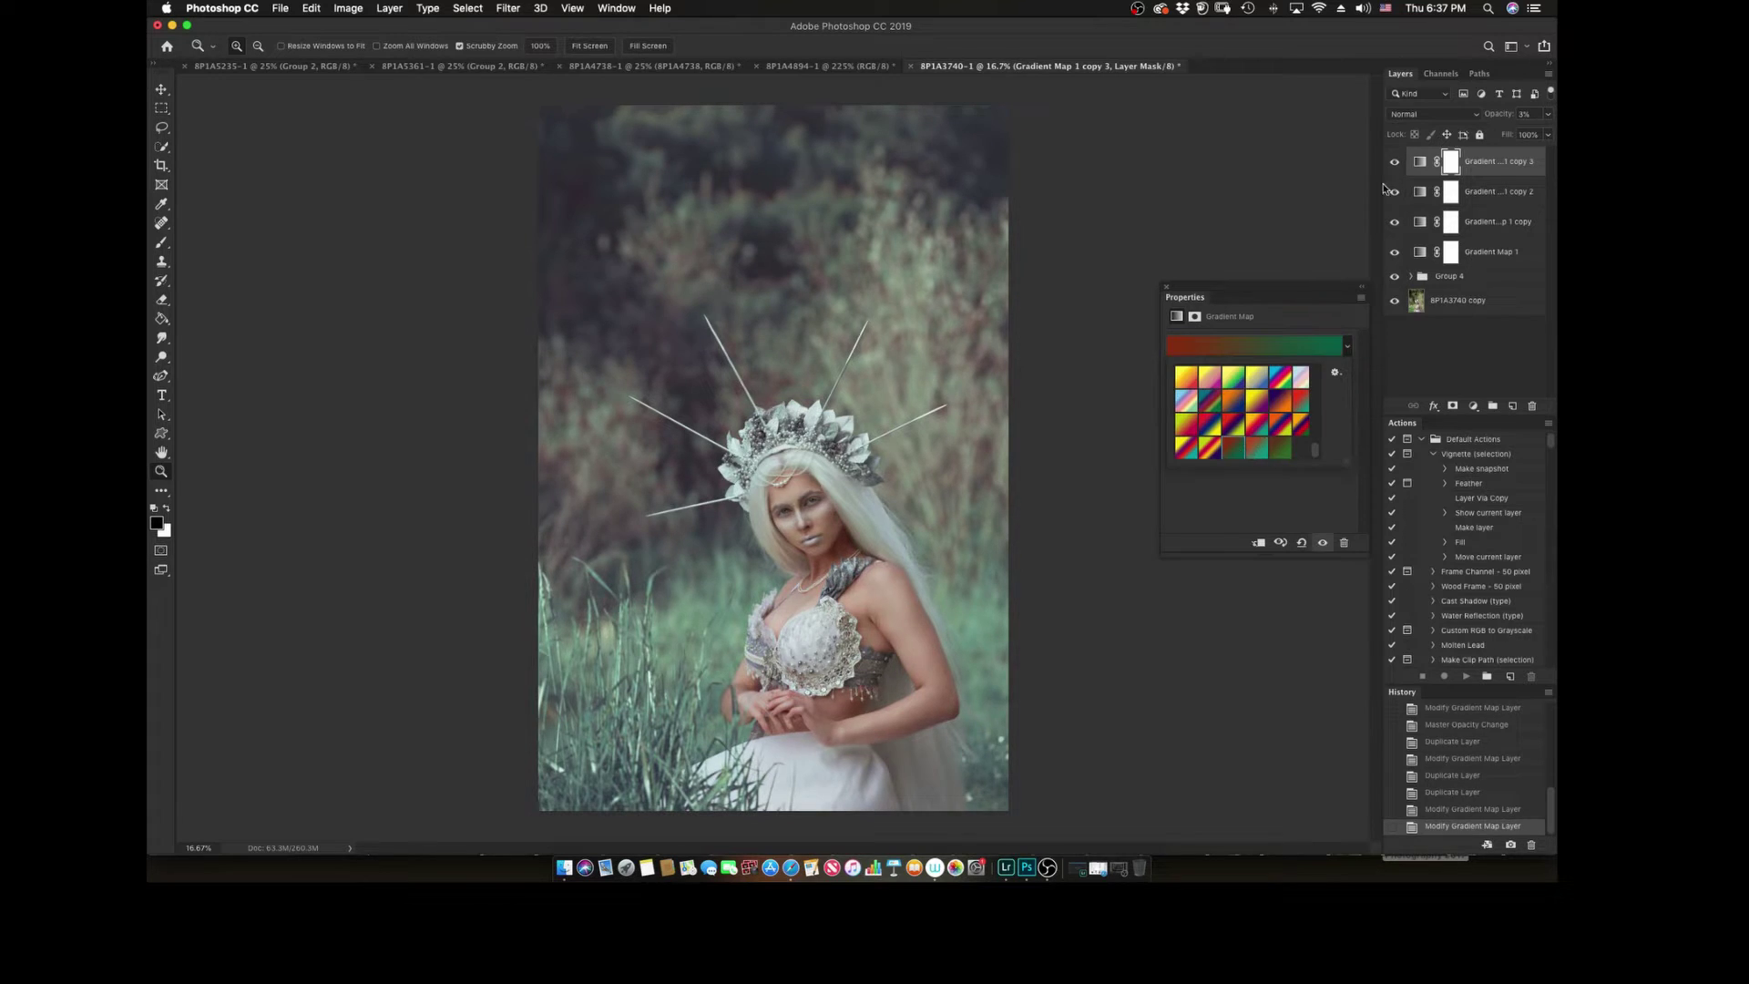
double_click(1243, 451)
Step: Make further Gradient Map copies, setting one to Overlay at 14% opacity
key("ctrl+j")
left_click(1347, 346)
double_click(1257, 428)
key("ctrl+j")
key("ctrl+j")
left_click(1348, 346)
key("ctrl+j")
key("shift+alt+o")
left_click(1347, 346)
key("1")
key("4")
Step: Give the copy a white-teal gradient at 2% opacity
left_click(1258, 409)
scroll(1258, 410, "up", 3)
left_click(1266, 401)
left_click(1547, 114)
left_click_drag(1489, 135, 1482, 134)
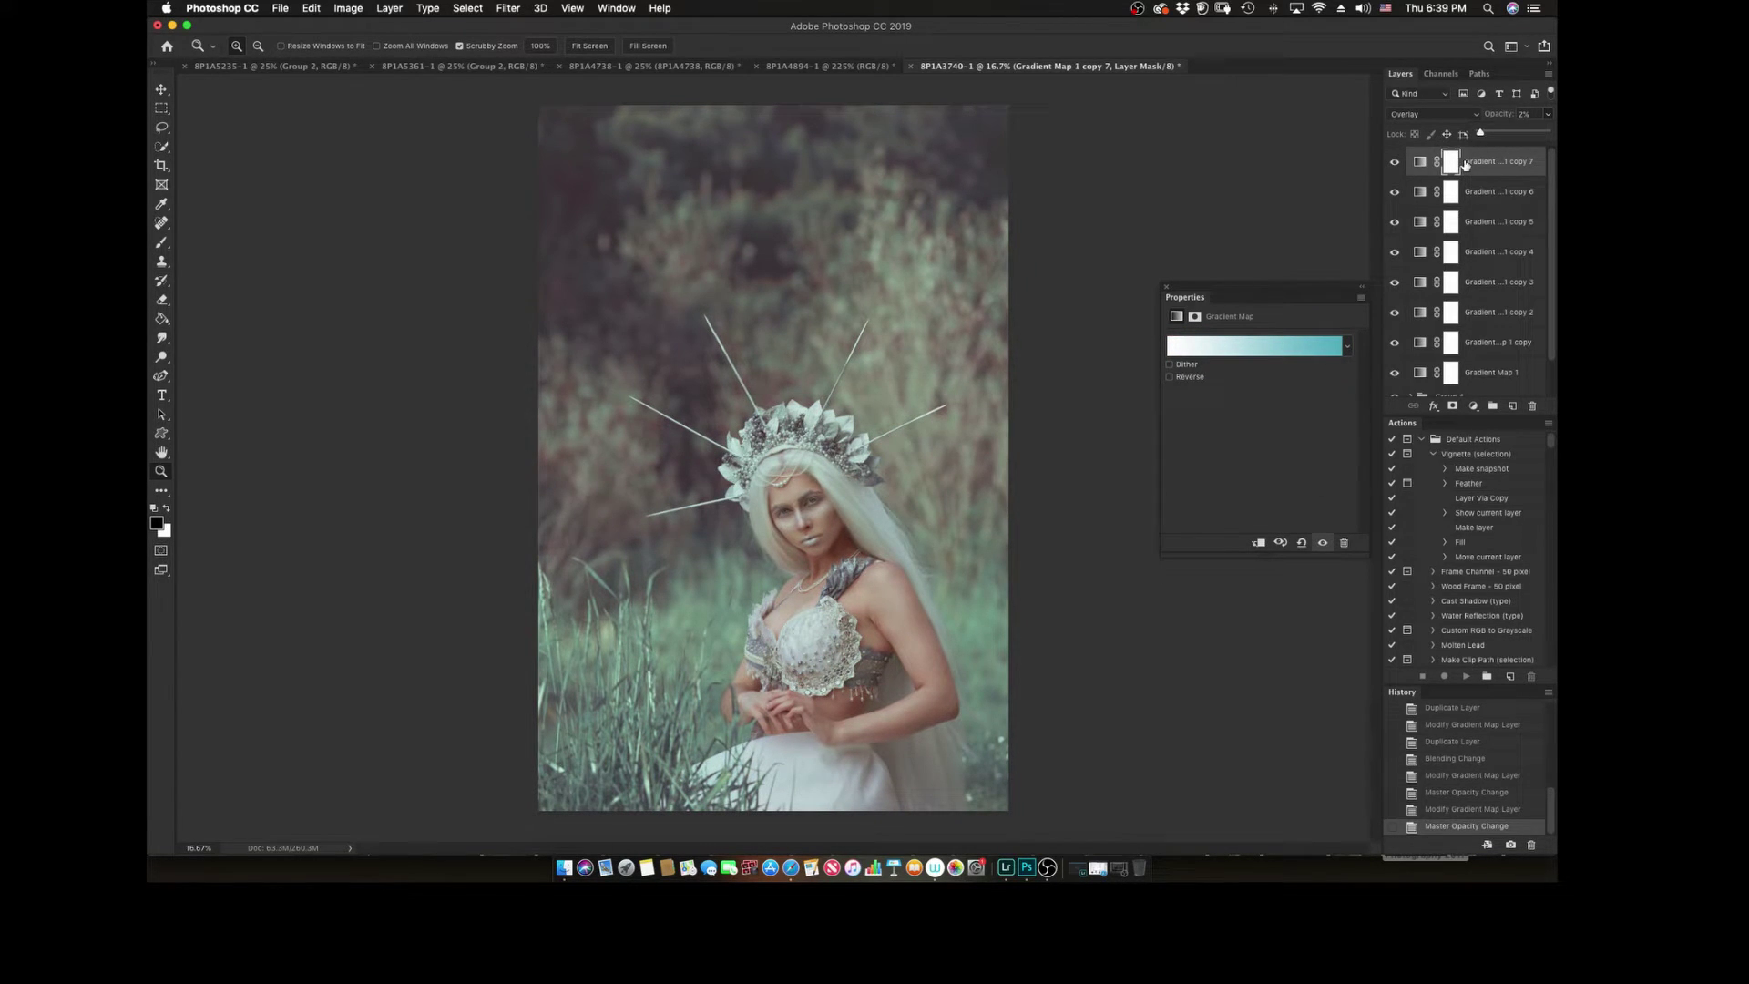
left_click(1429, 174)
Step: Add a Multiply copy with a violet-orange gradient at 10% opacity
key("ctrl+j")
left_click(1432, 114)
left_click(1421, 43)
left_click(1347, 345)
left_click(1248, 382)
left_click(1548, 114)
left_click(1438, 214)
Step: Add more Gradient Map copies with pastel and copper gradients, toggling the top copy to compare
key("ctrl+j")
left_click(1347, 345)
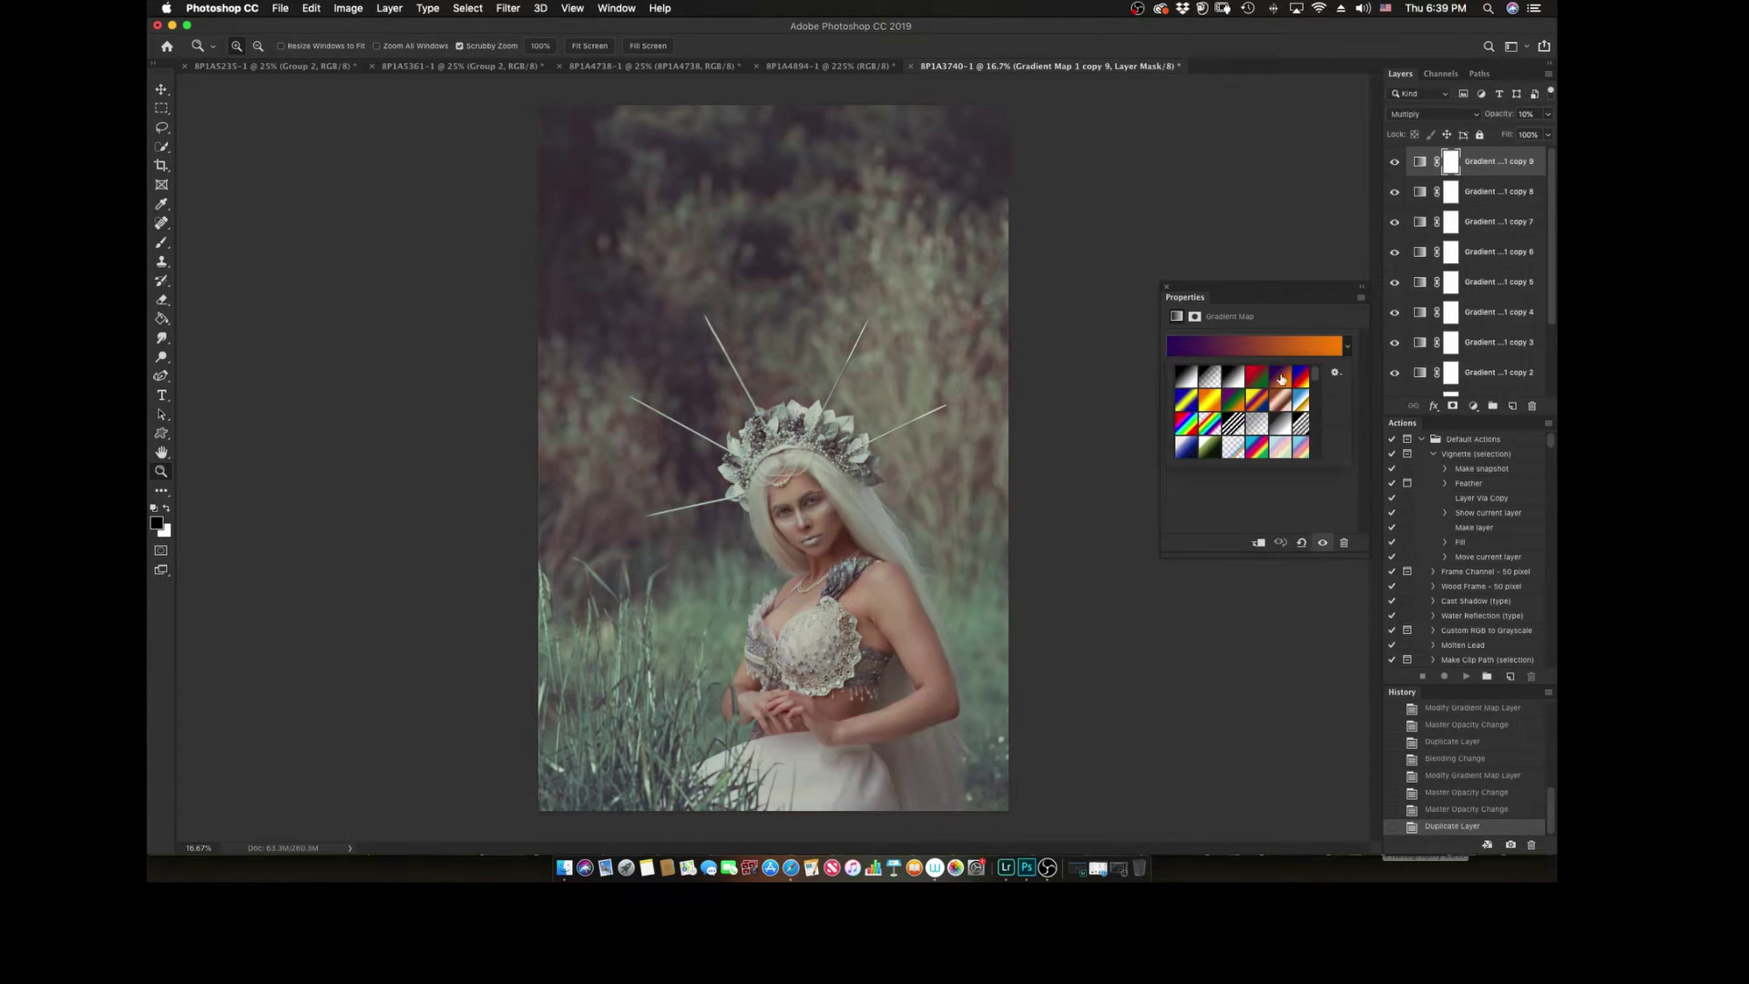
left_click(1296, 446)
key("ctrl+j")
left_click(1301, 376)
key("ctrl+j")
key("ctrl+j")
left_click(1347, 345)
left_click(1280, 401)
left_click(1393, 161)
left_click(1347, 345)
double_click(1279, 376)
Step: Add a violet-orange Gradient Map copy set to Overlay at 11% opacity, then a pastel one
key("ctrl+j")
left_click(1347, 346)
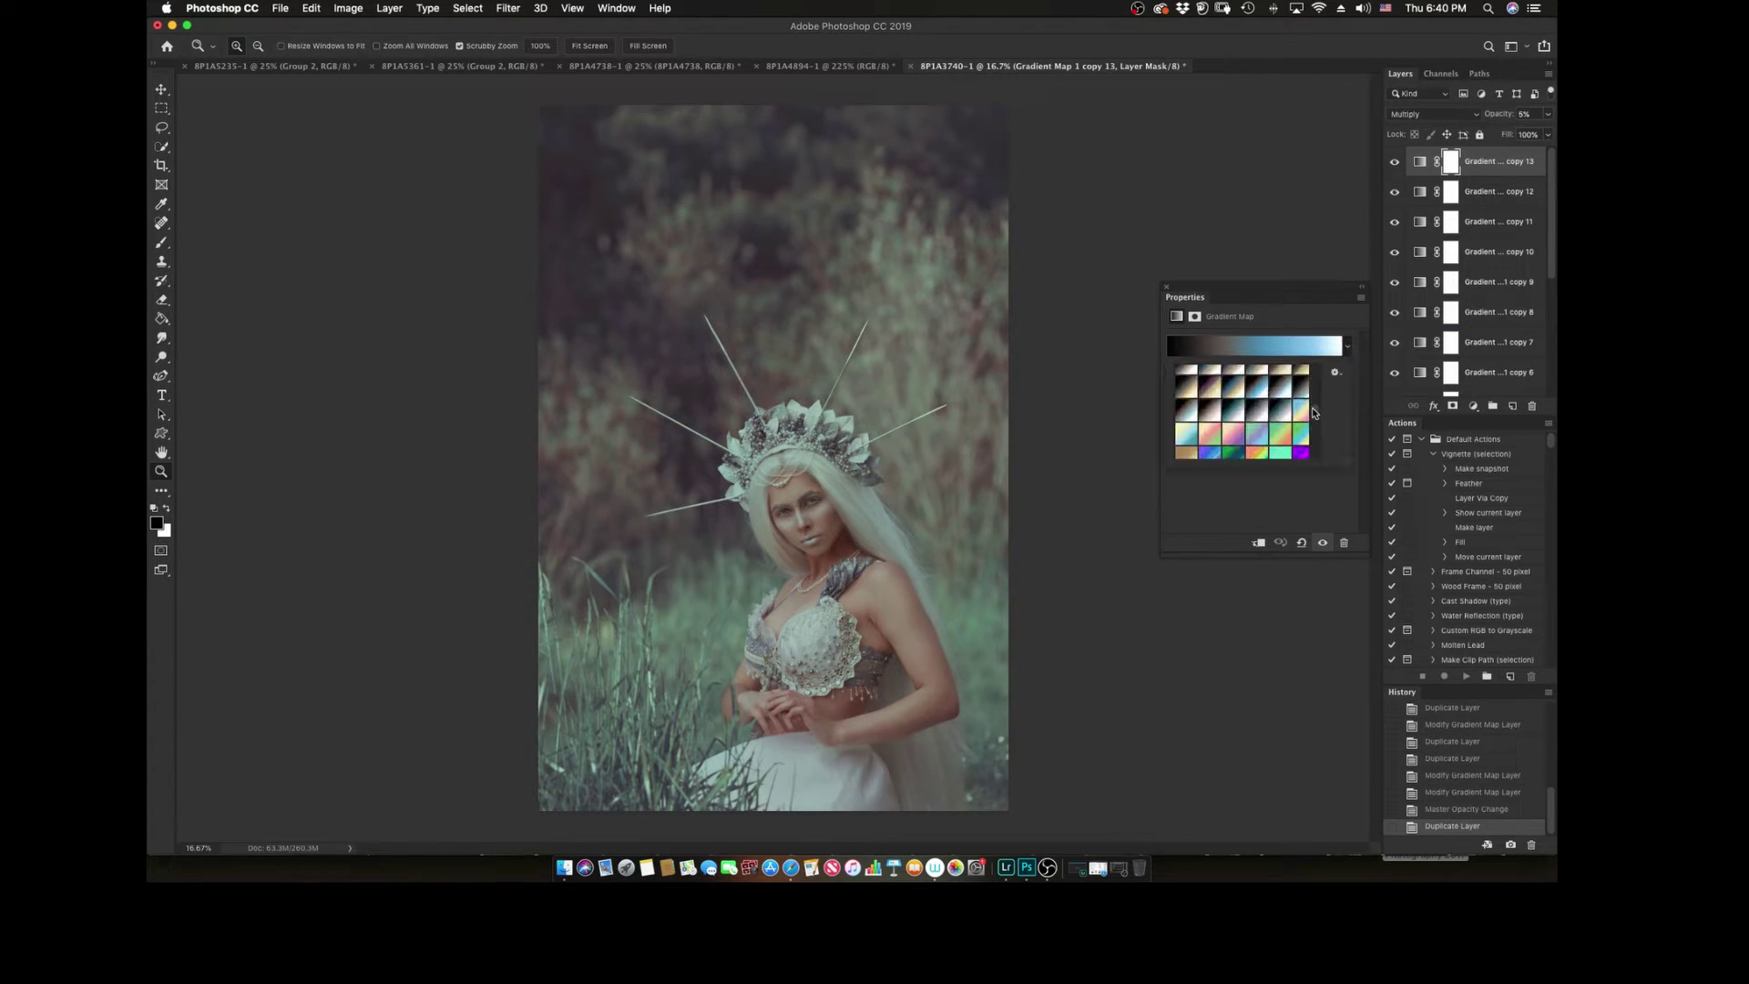
left_click(1233, 401)
key("1")
key("1")
left_click(1258, 447)
key("ctrl+j")
left_click(1433, 113)
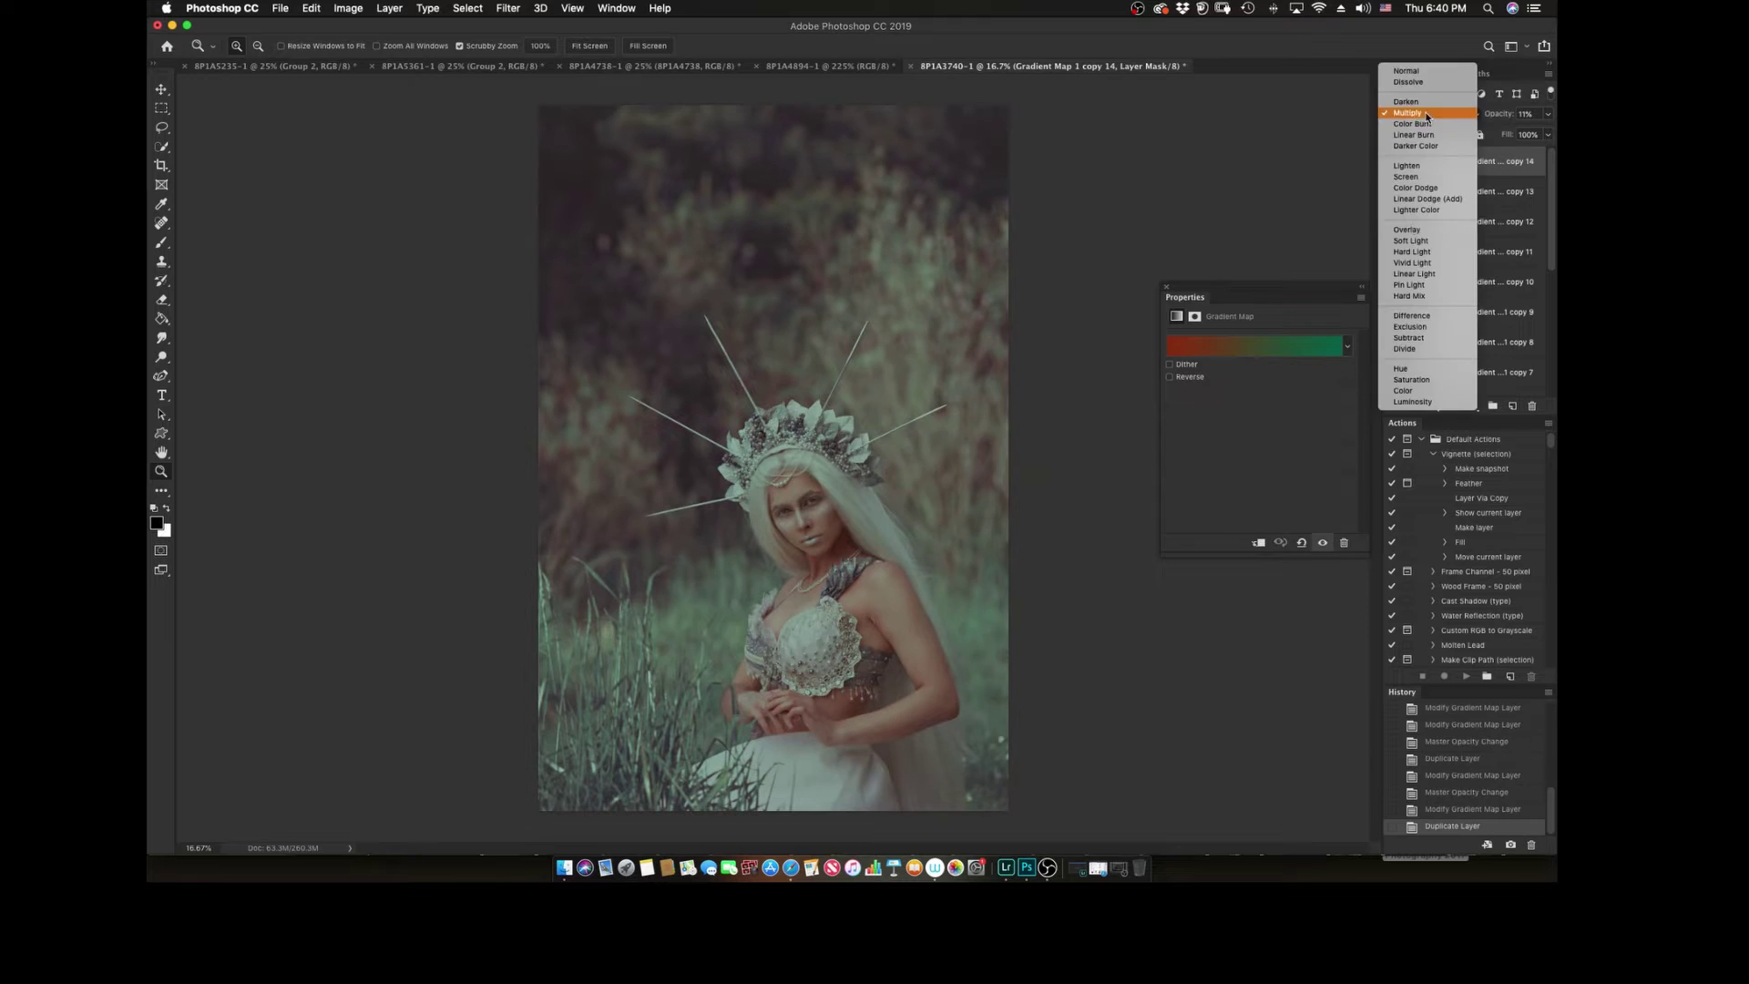
left_click(1458, 228)
Step: Add a dark navy-teal gradient copy at 4% opacity and a blue-white gradient copy
left_click(1194, 402)
key("Return")
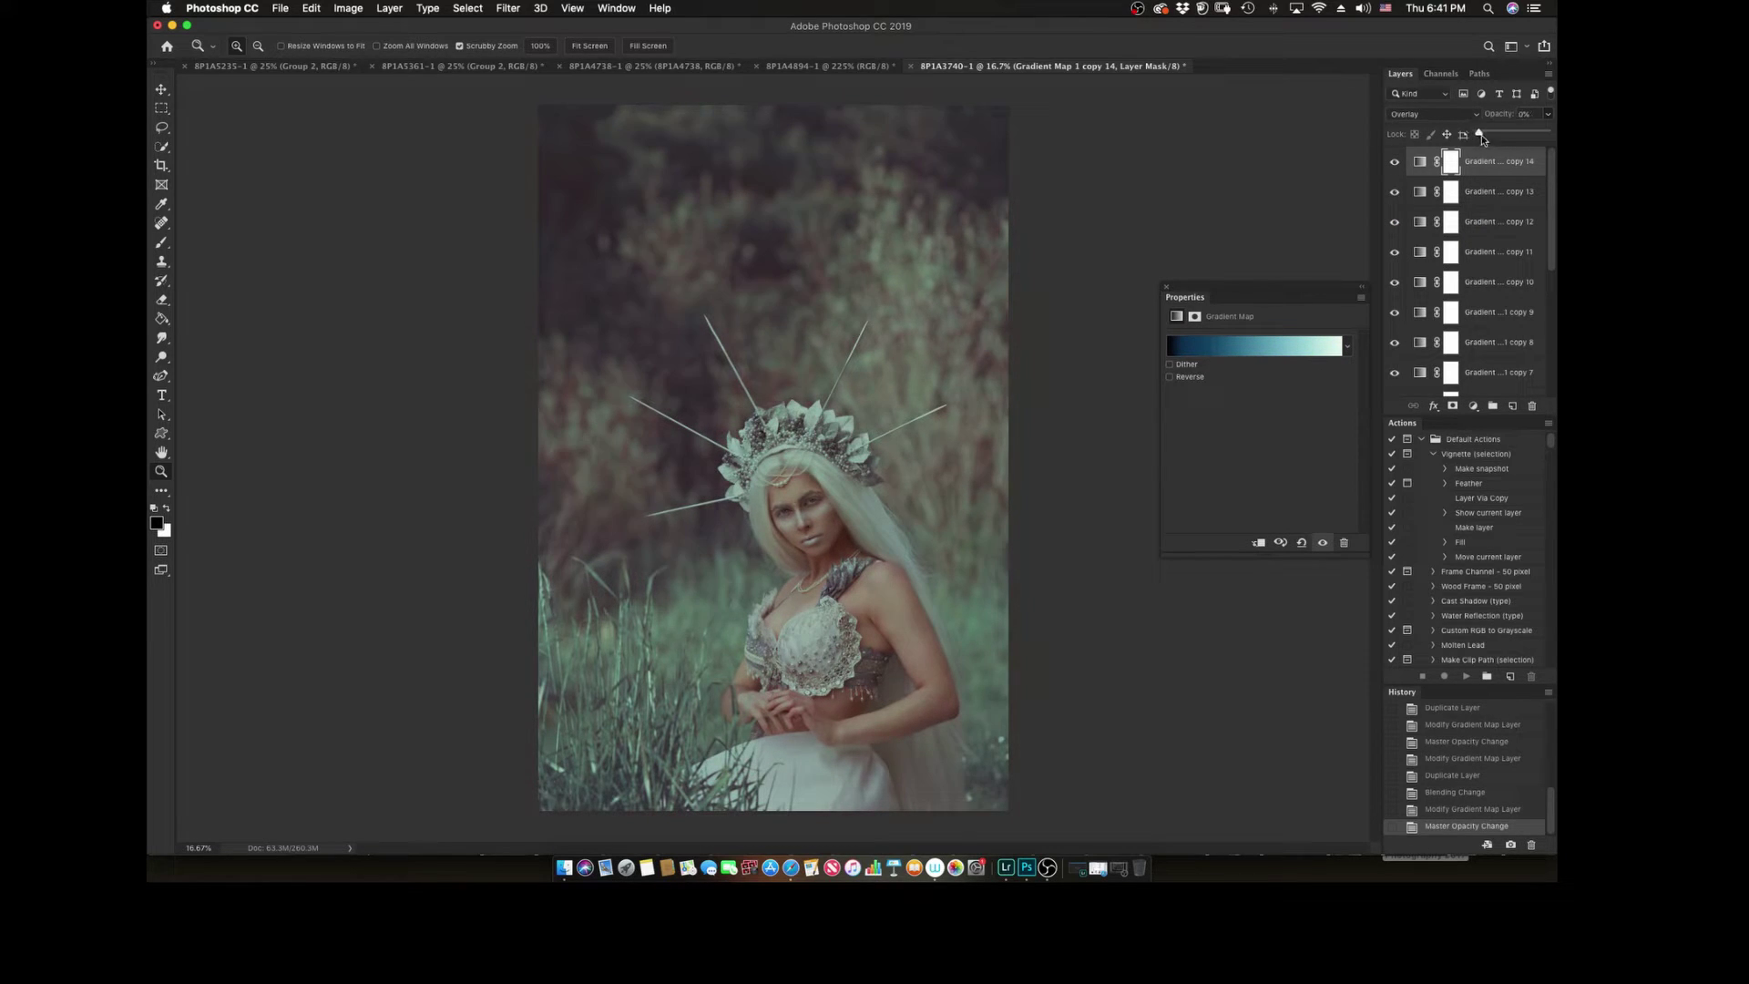
key("0")
key("4")
left_click_drag(1507, 409, 1511, 406)
left_click(1347, 345)
double_click(1212, 382)
left_click(1166, 286)
Step: Group all the Gradient Map layers into Group 5 and lower its opacity to about 82%
scroll(1505, 351, "down", 5)
left_click(1506, 332, "shift")
key("ctrl+g")
left_click(1547, 114)
left_click_drag(1546, 134, 1537, 135)
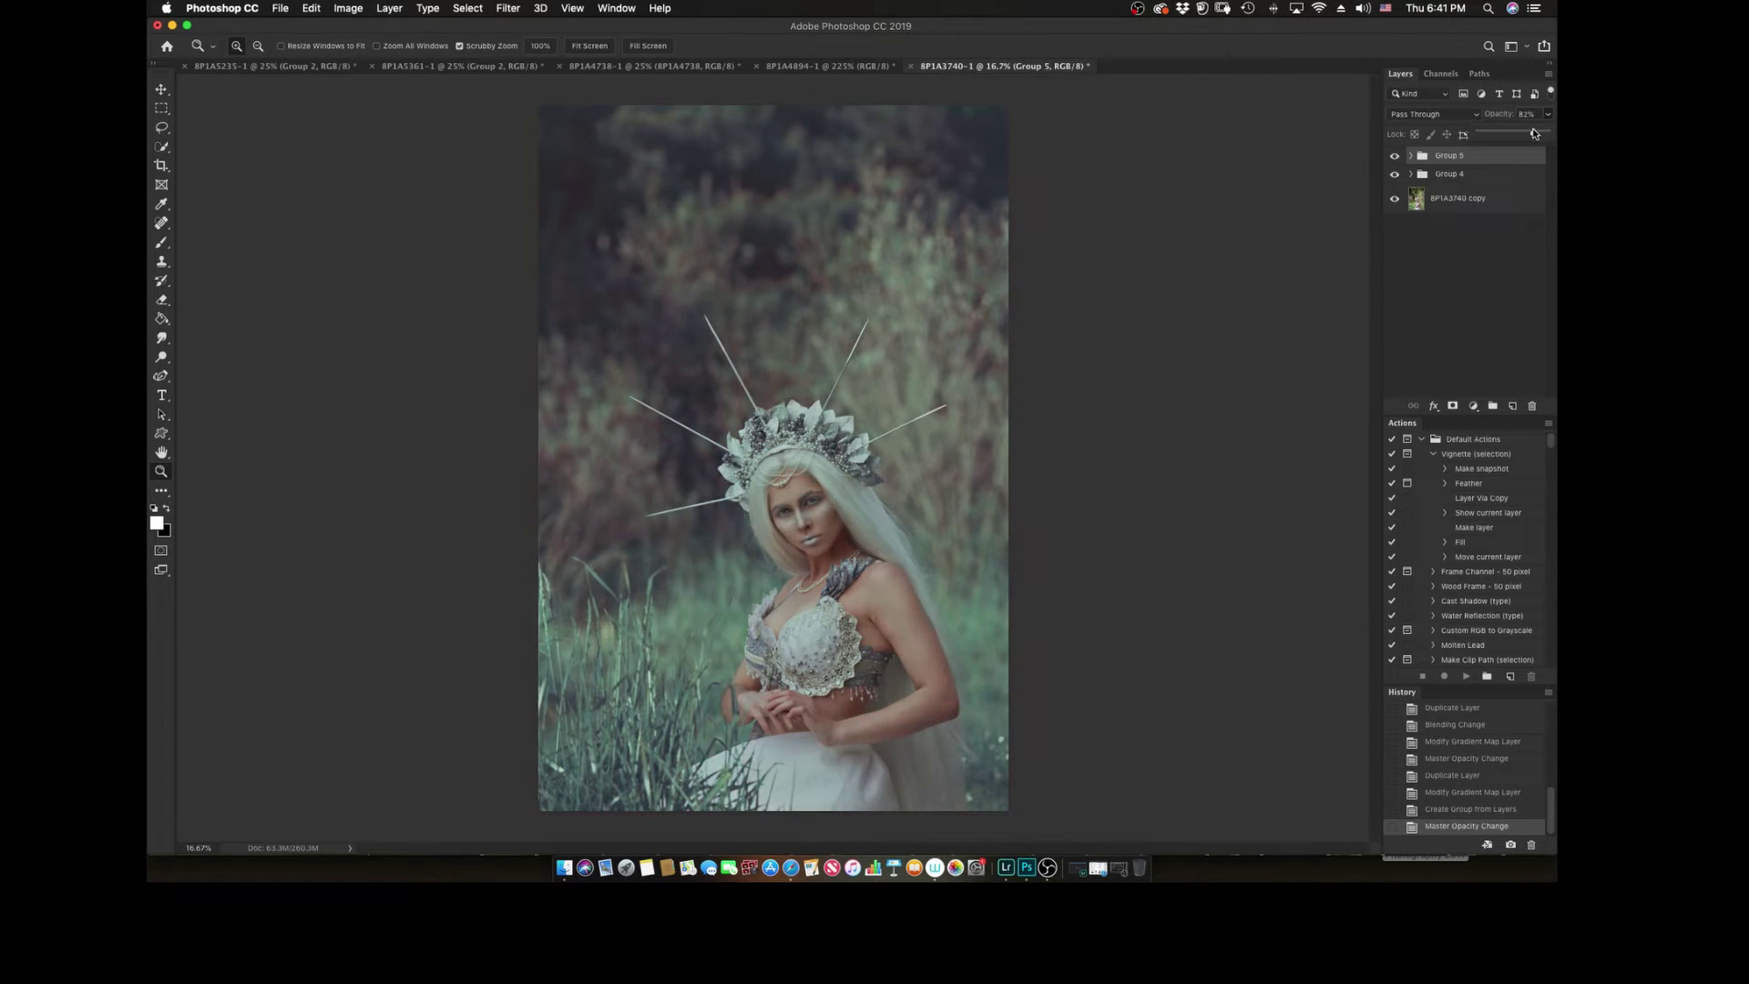
Step: Add a Levels layer with white input 229 at 53% opacity and an inverted mask
left_click(1473, 405)
left_click(1494, 483)
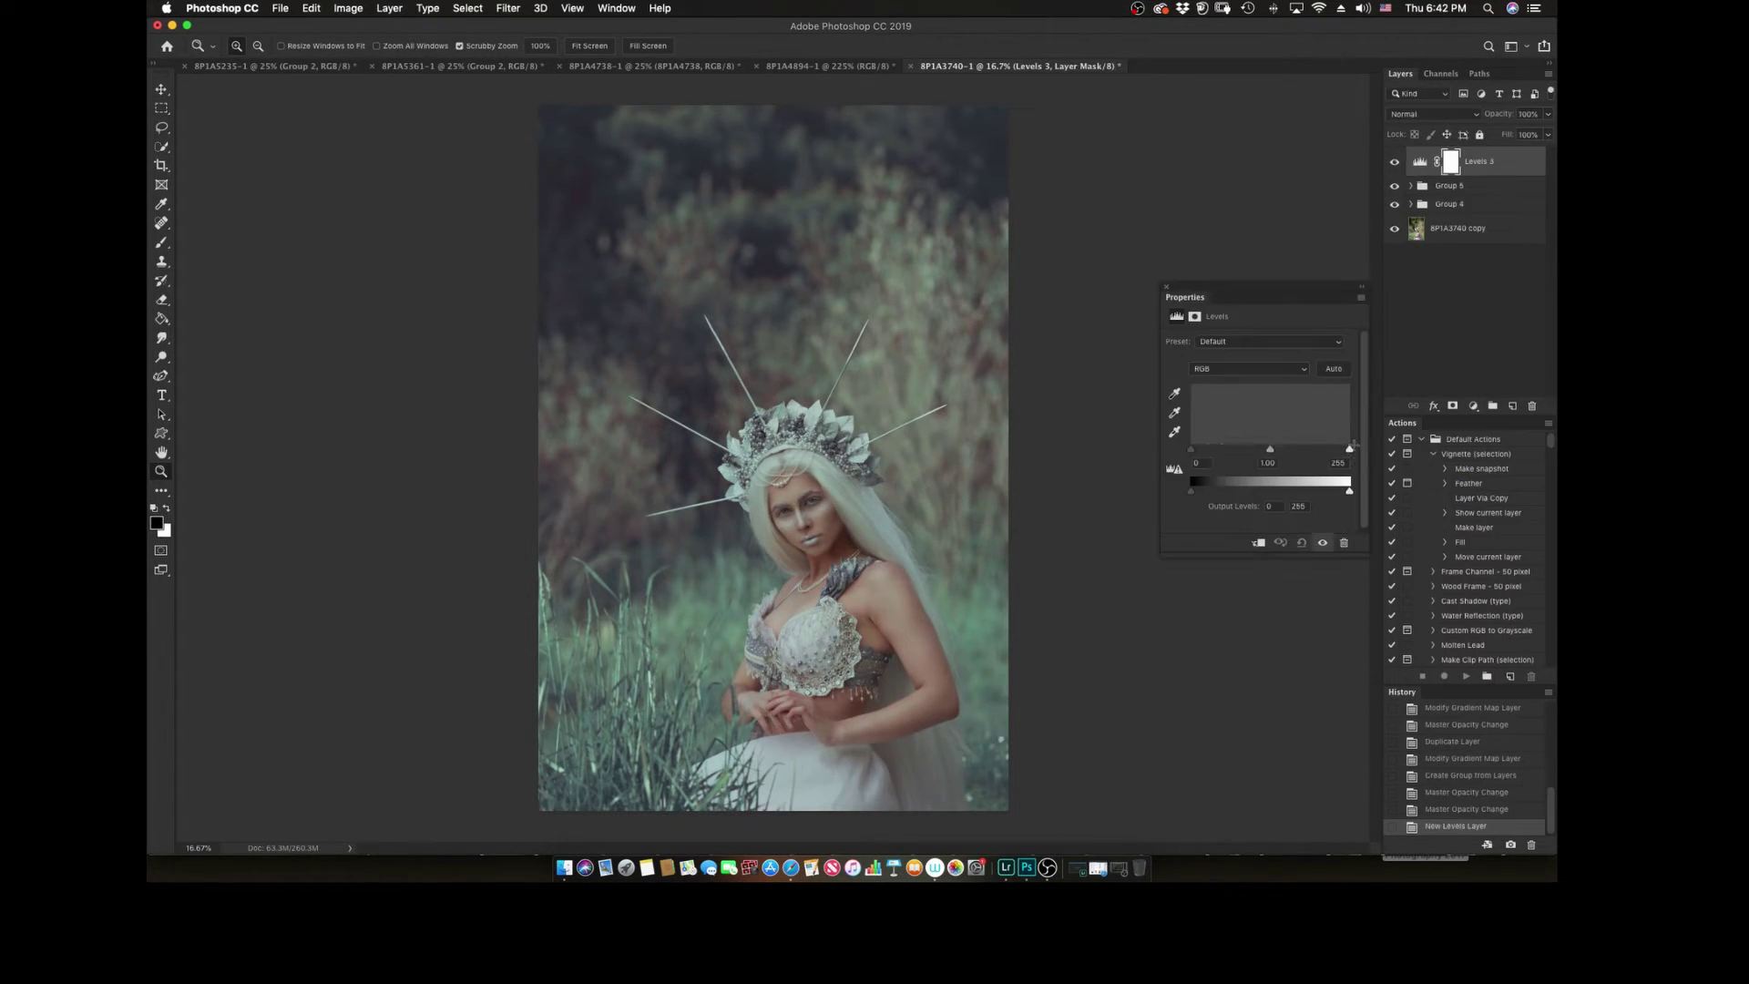
mouse_move(1349, 450)
left_mouse_down()
mouse_move(1326, 460)
mouse_move(1338, 451)
left_mouse_up()
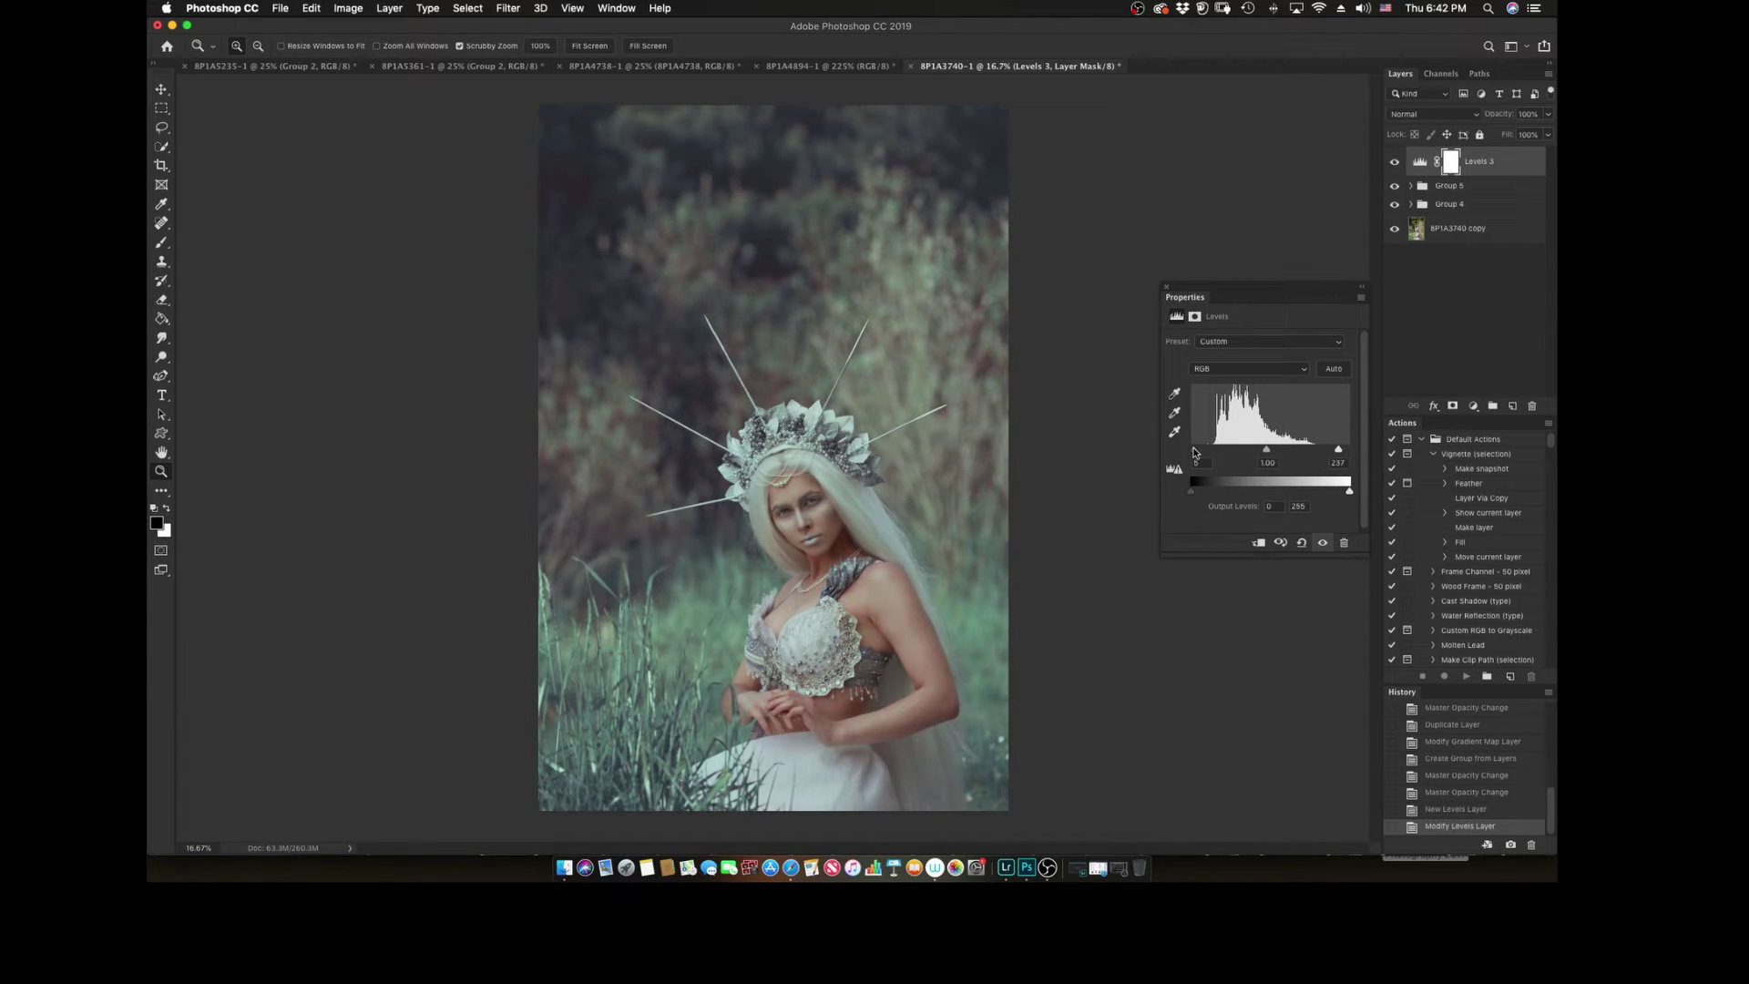
left_click_drag(1548, 114, 1518, 160)
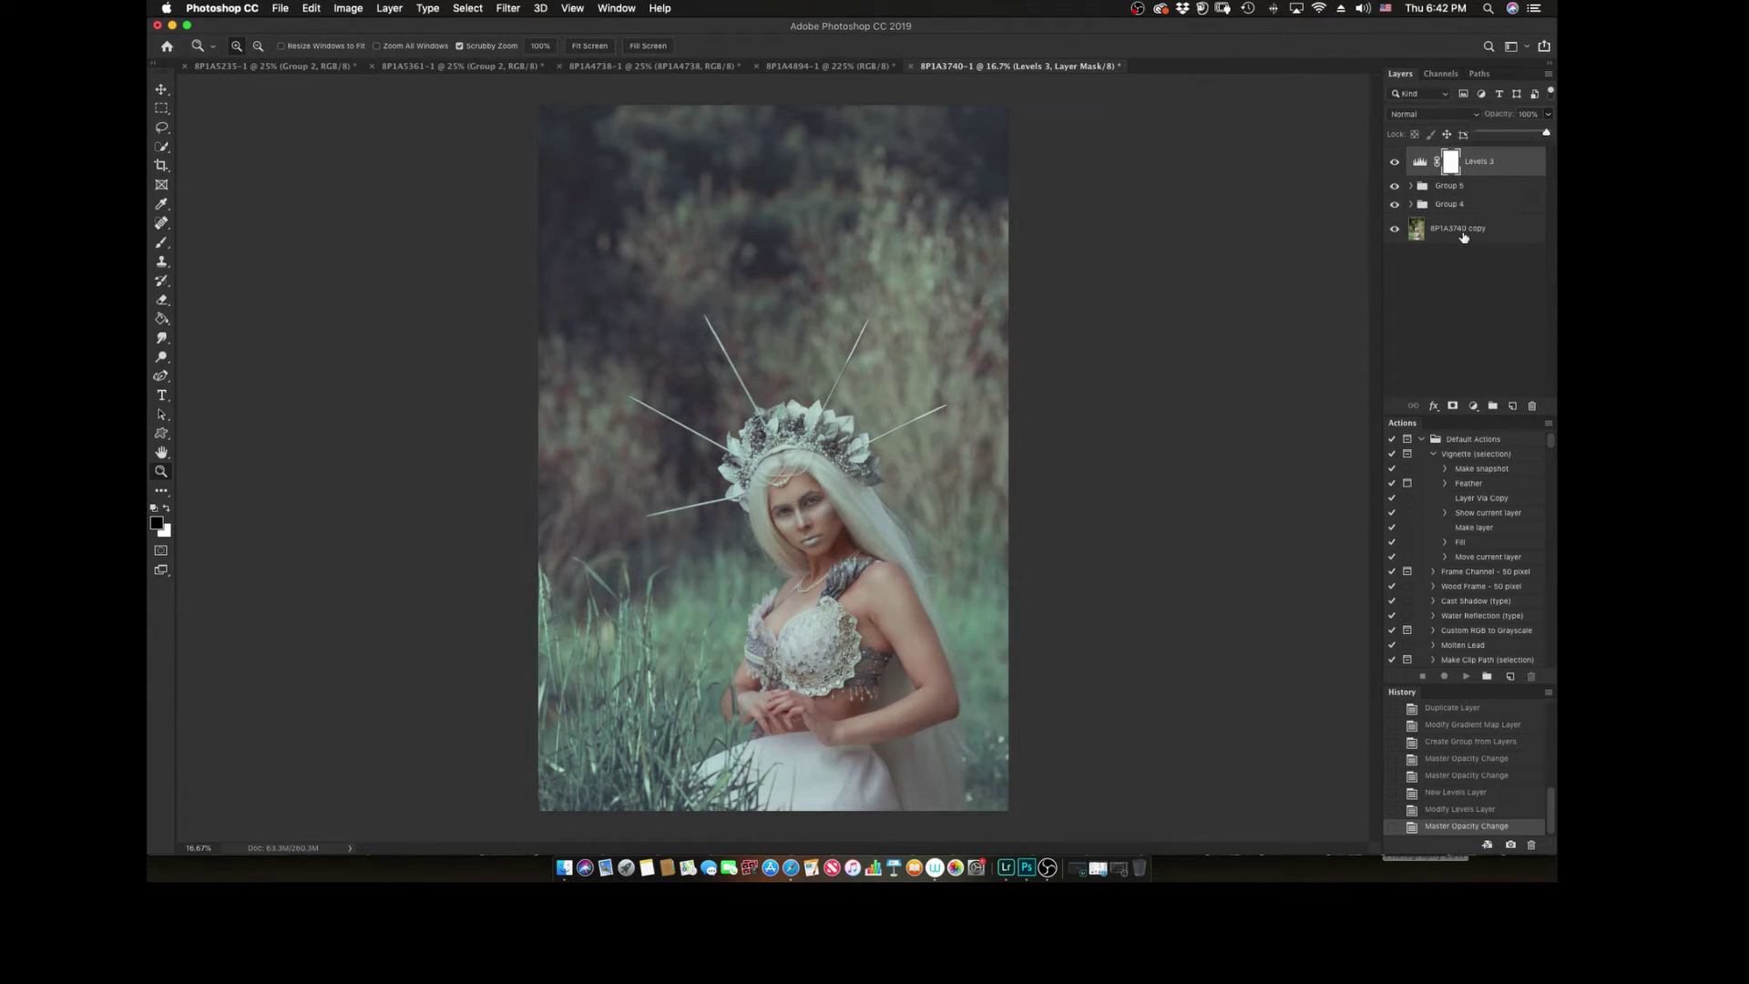
key("ctrl+i")
Step: Paint white on the Levels 3 mask to reveal the brightening on face and hair
key("b")
key("x")
left_click(1451, 161)
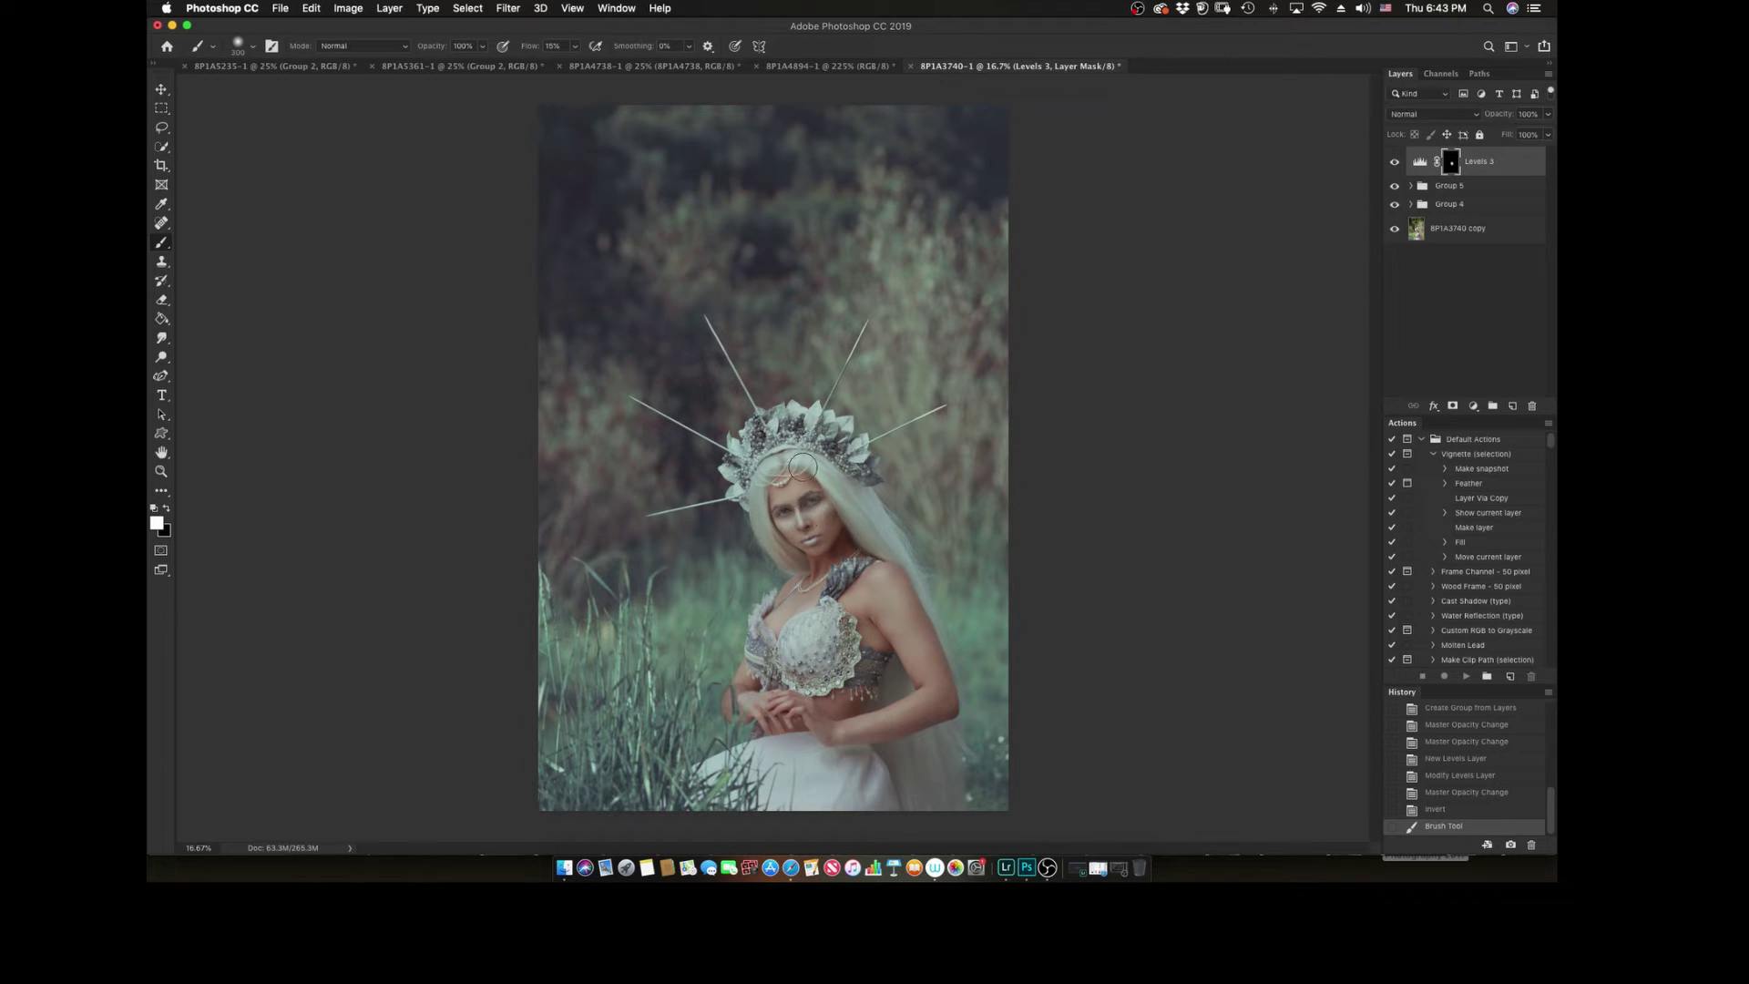
left_click_drag(817, 480, 829, 490)
left_click_drag(869, 579, 888, 592)
left_click_drag(842, 478, 857, 492)
left_click_drag(770, 692, 790, 715)
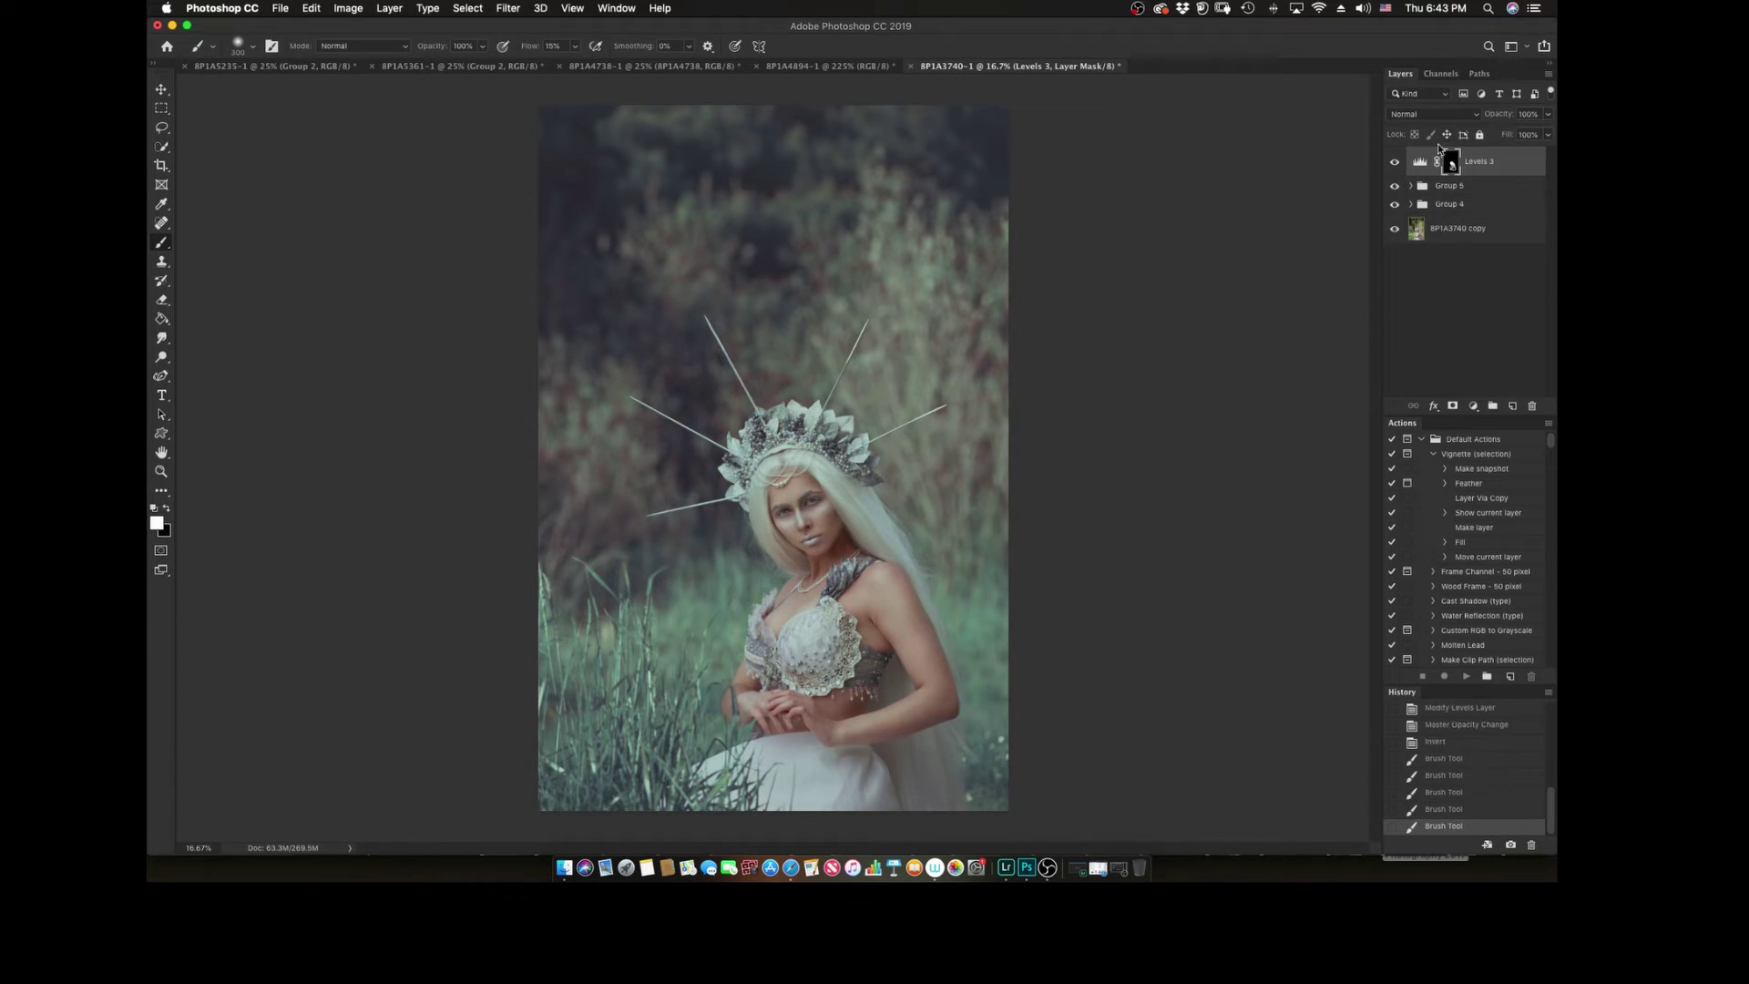
Step: Move Levels 3 and Group 5 into Group 4 and compare with Group 4 toggled
left_click_drag(1419, 175, 1432, 194)
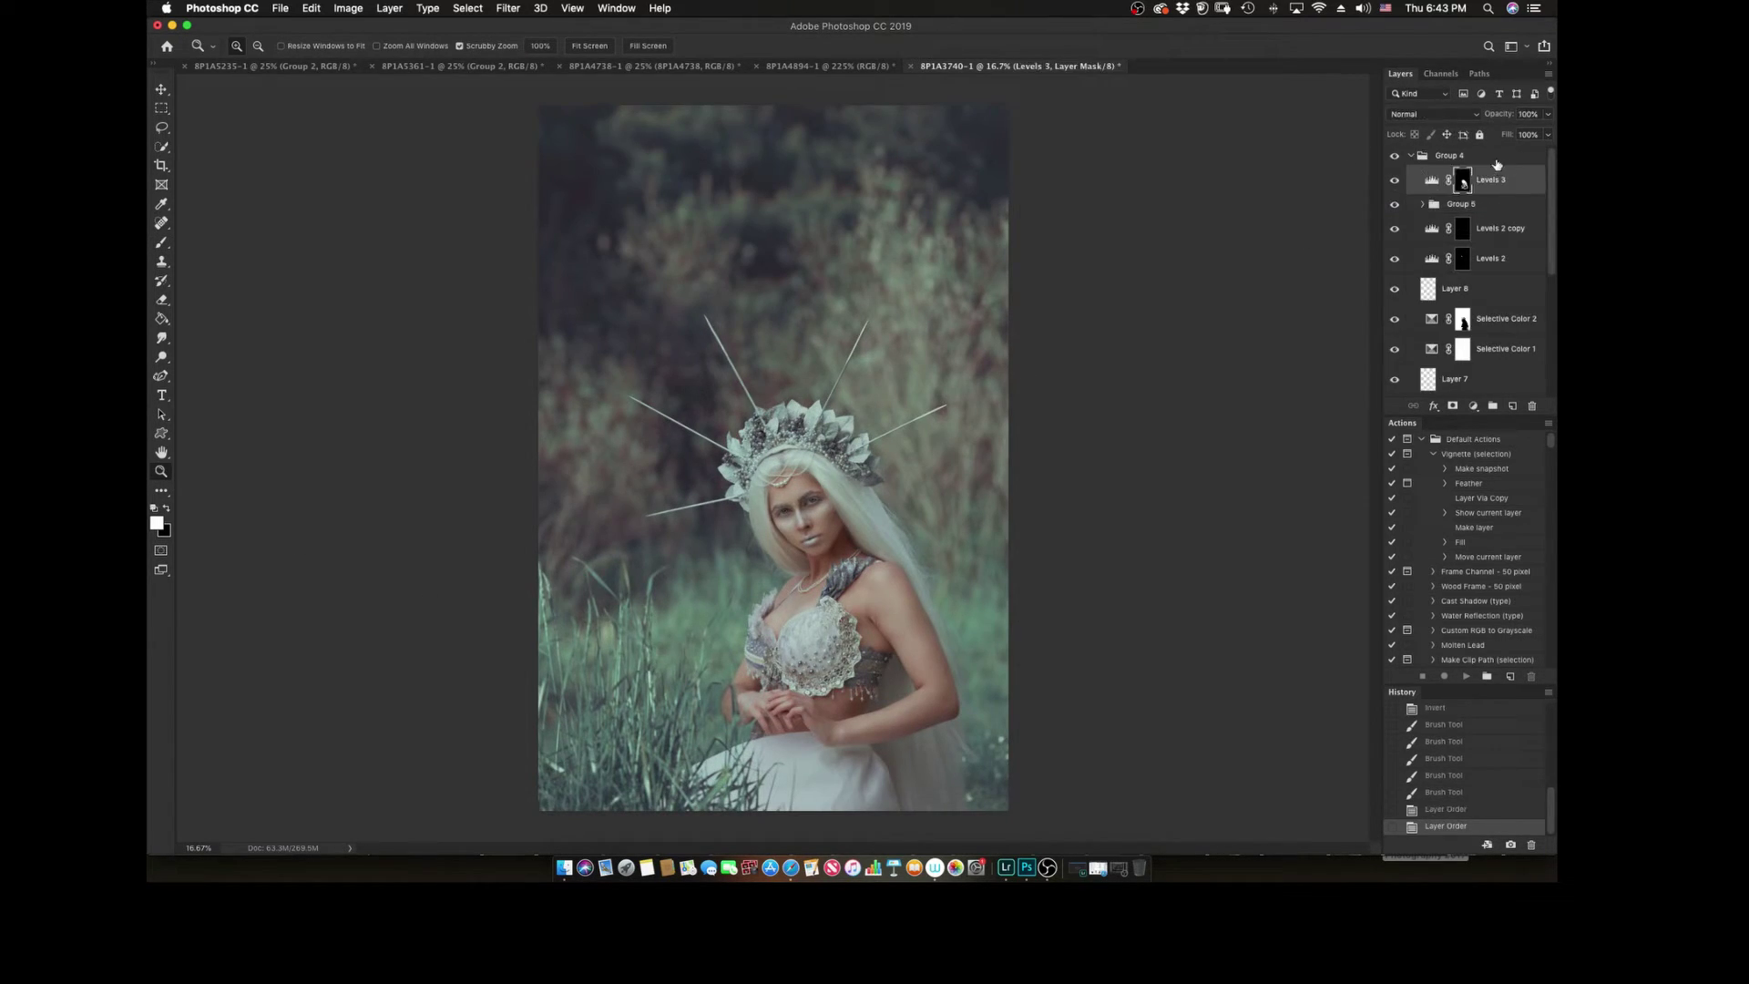
left_click(1394, 156)
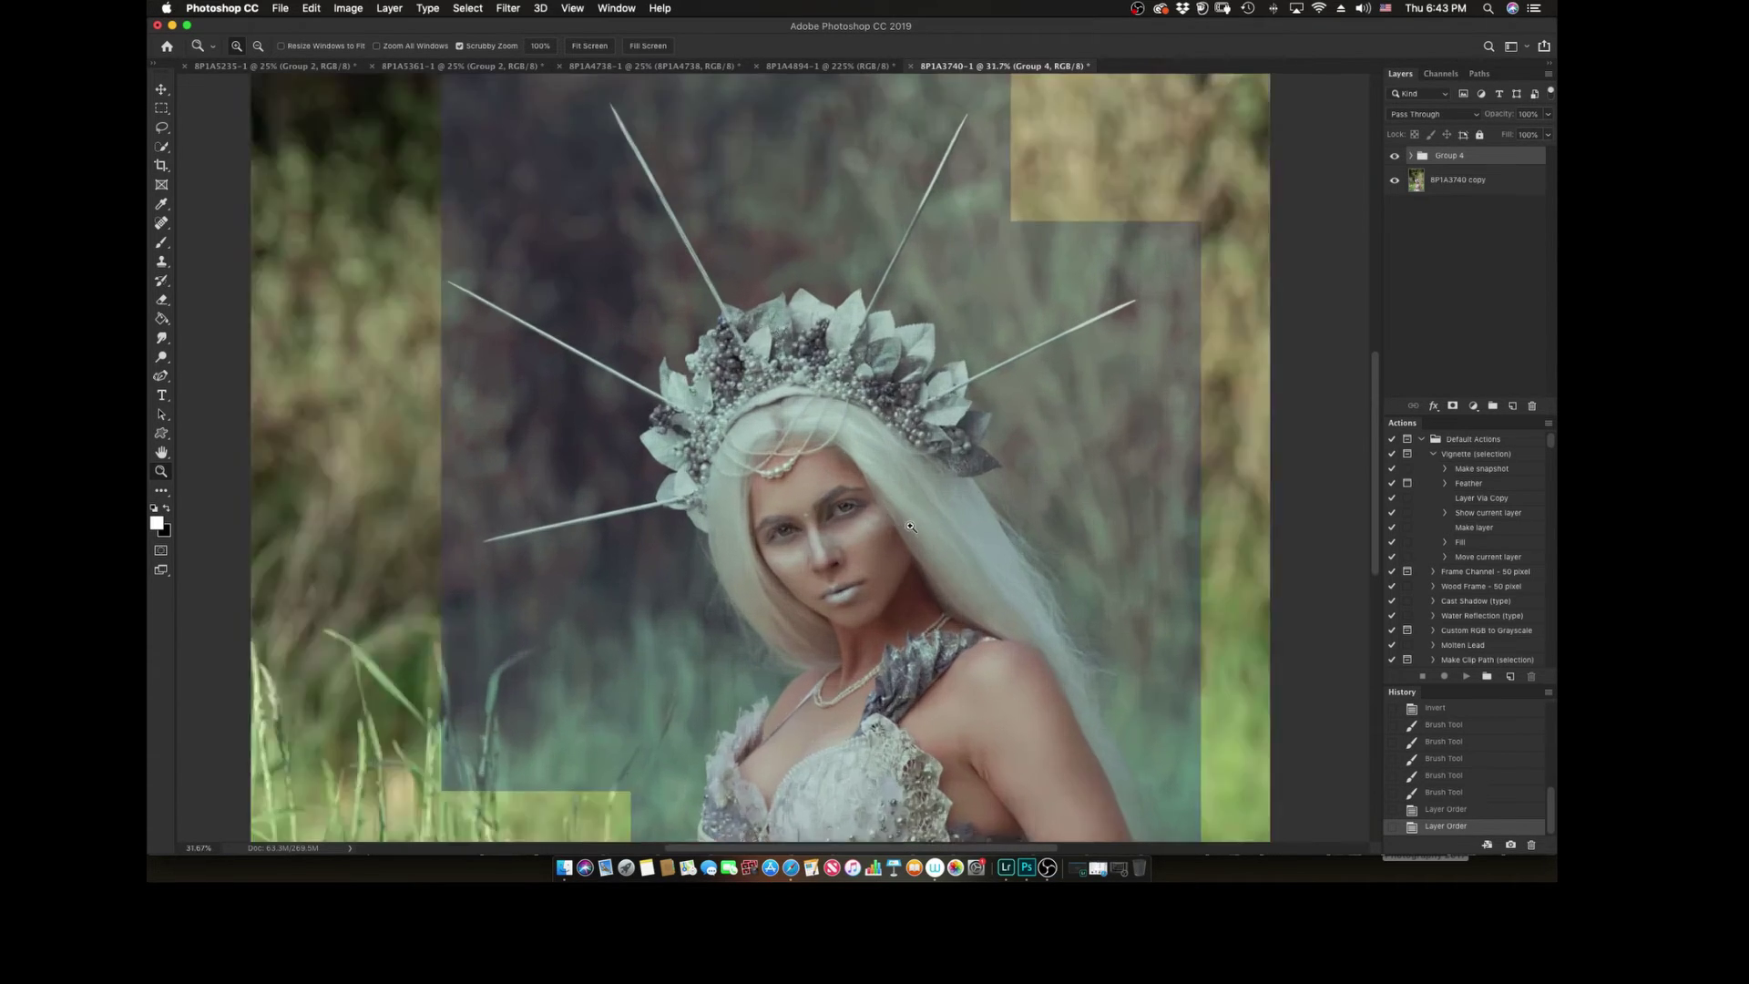
left_click_drag(798, 478, 911, 478)
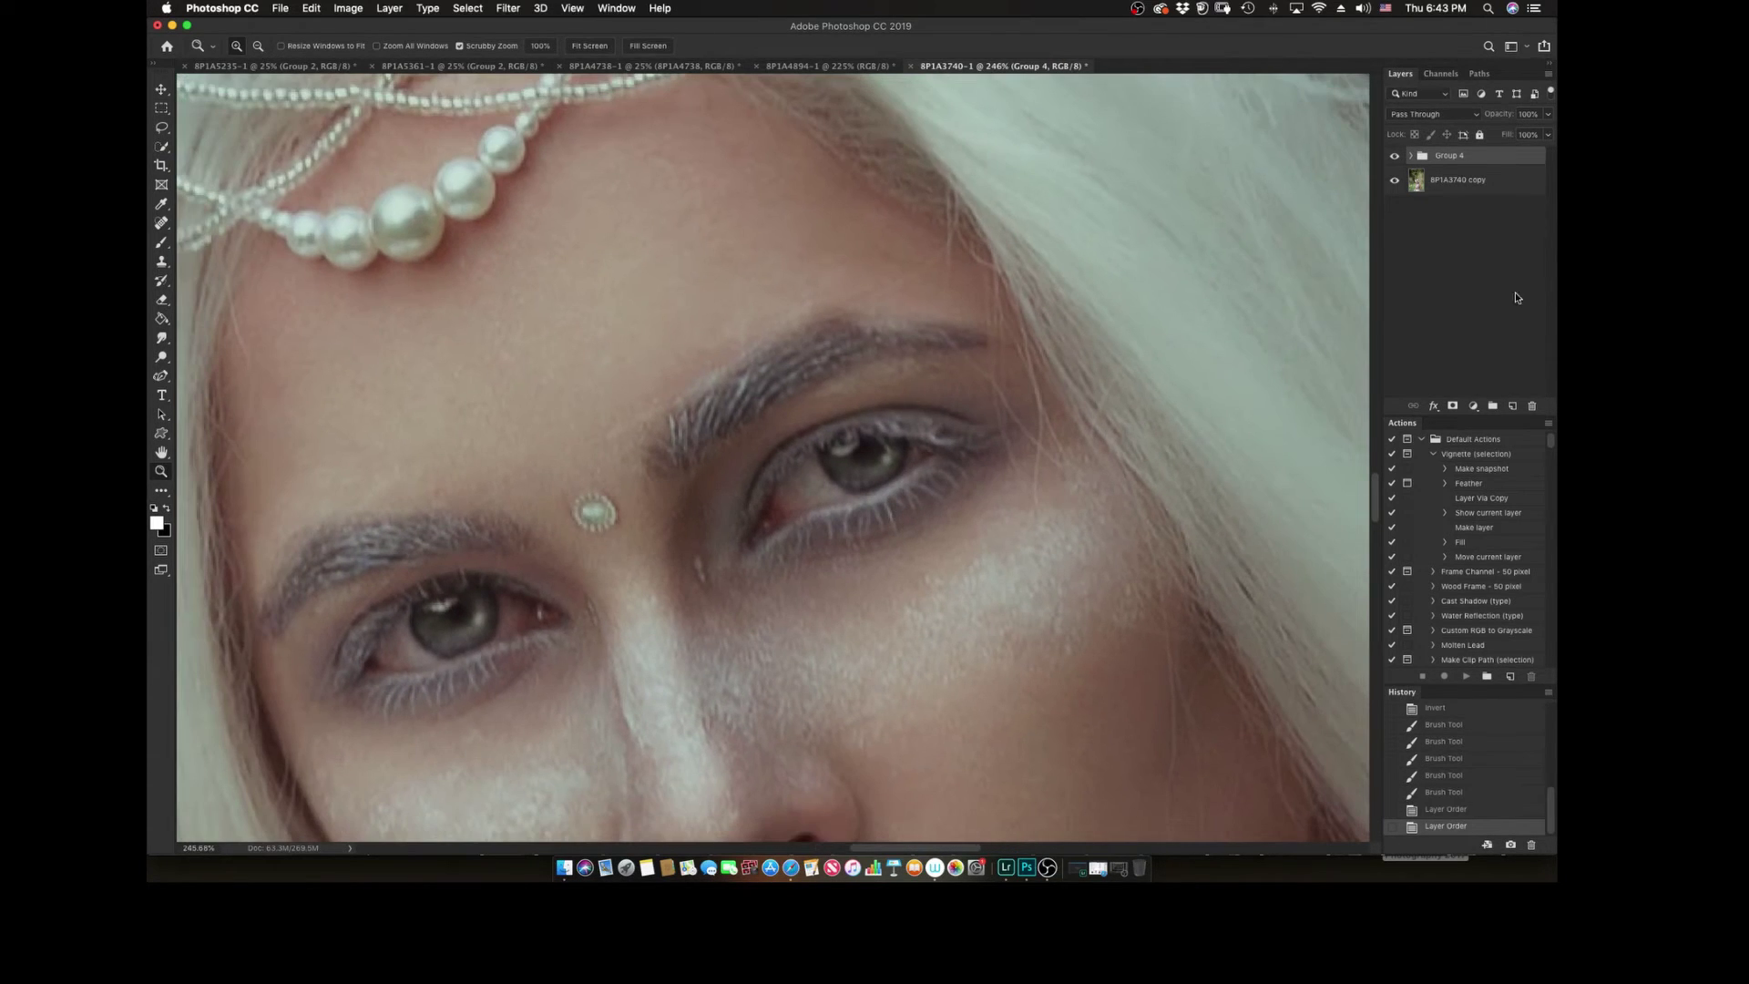
Step: On a new layer, paint fine hairs into the right eyebrow and set opacity to 27%
key("ctrl+shift+alt+n")
key("b")
left_click_drag(756, 401, 975, 346)
key("shift+1")
mouse_move(783, 364)
left_mouse_down()
mouse_move(885, 326)
mouse_move(1002, 341)
left_mouse_up()
mouse_move(729, 428)
left_mouse_down()
mouse_move(806, 323)
mouse_move(856, 356)
mouse_move(774, 387)
left_mouse_up()
left_click_drag(665, 469, 728, 419)
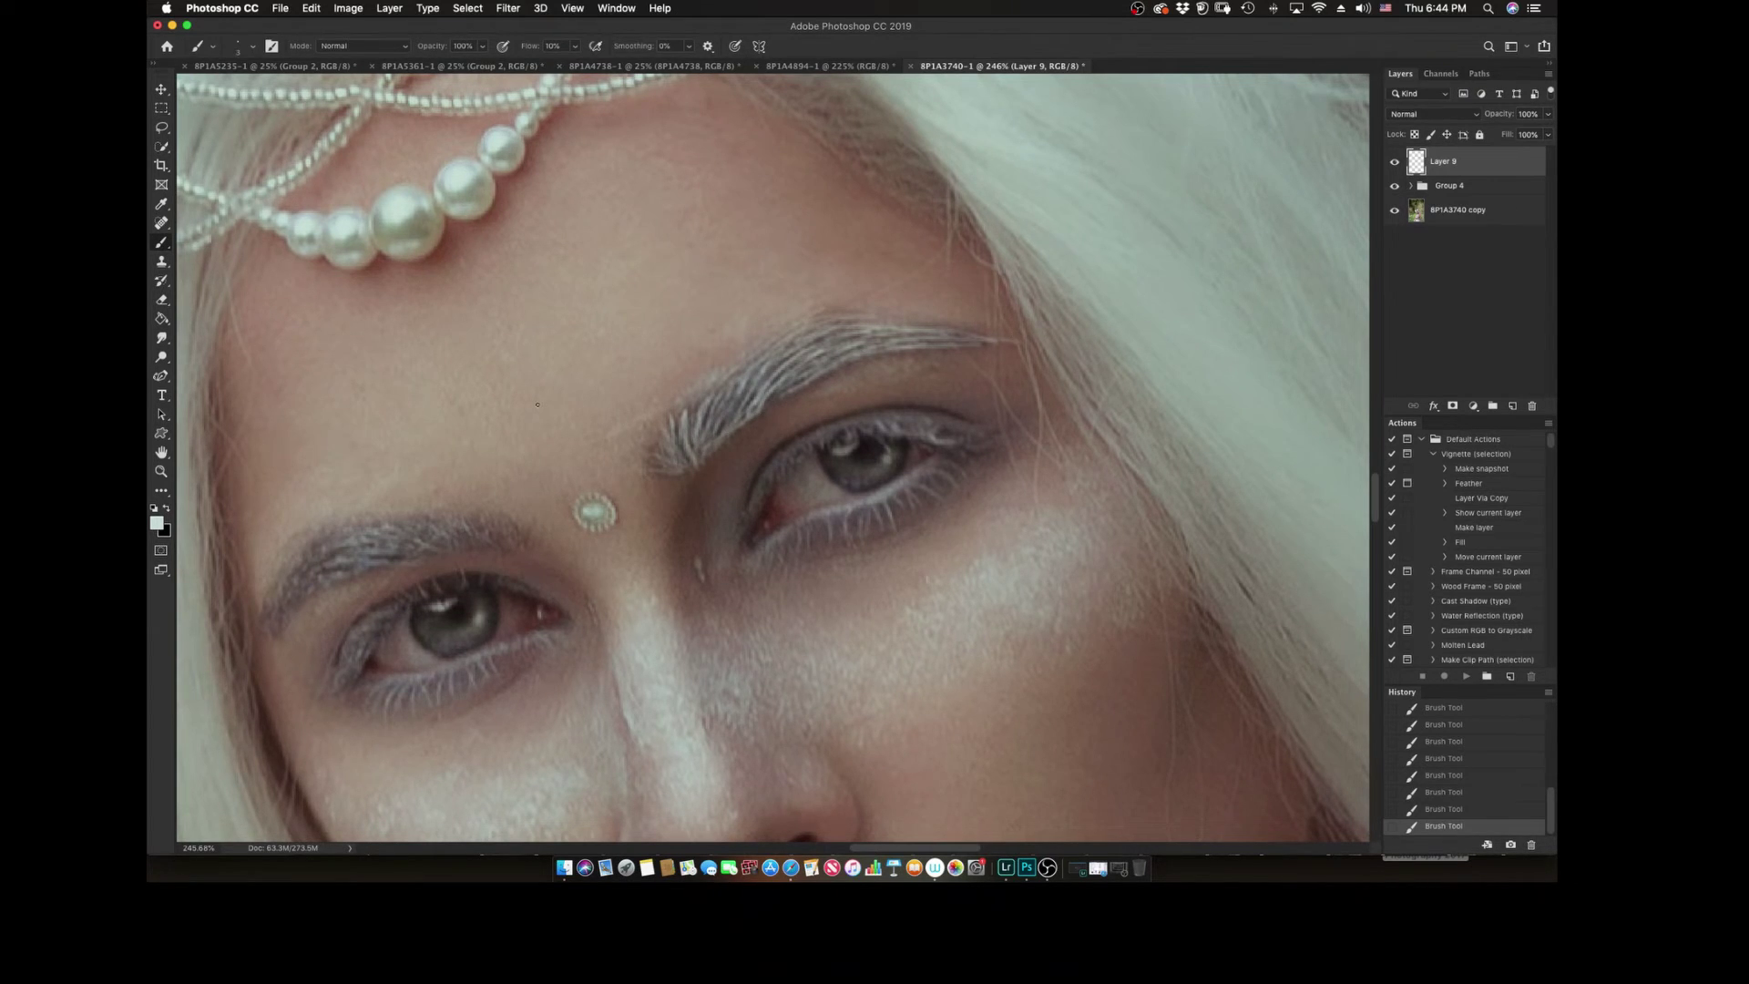
key("z")
key("2")
key("7")
Step: On another new layer, paint a faint brow stroke, set 76% opacity, and reorder the brow layers
key("ctrl+shift+alt+n")
key("b")
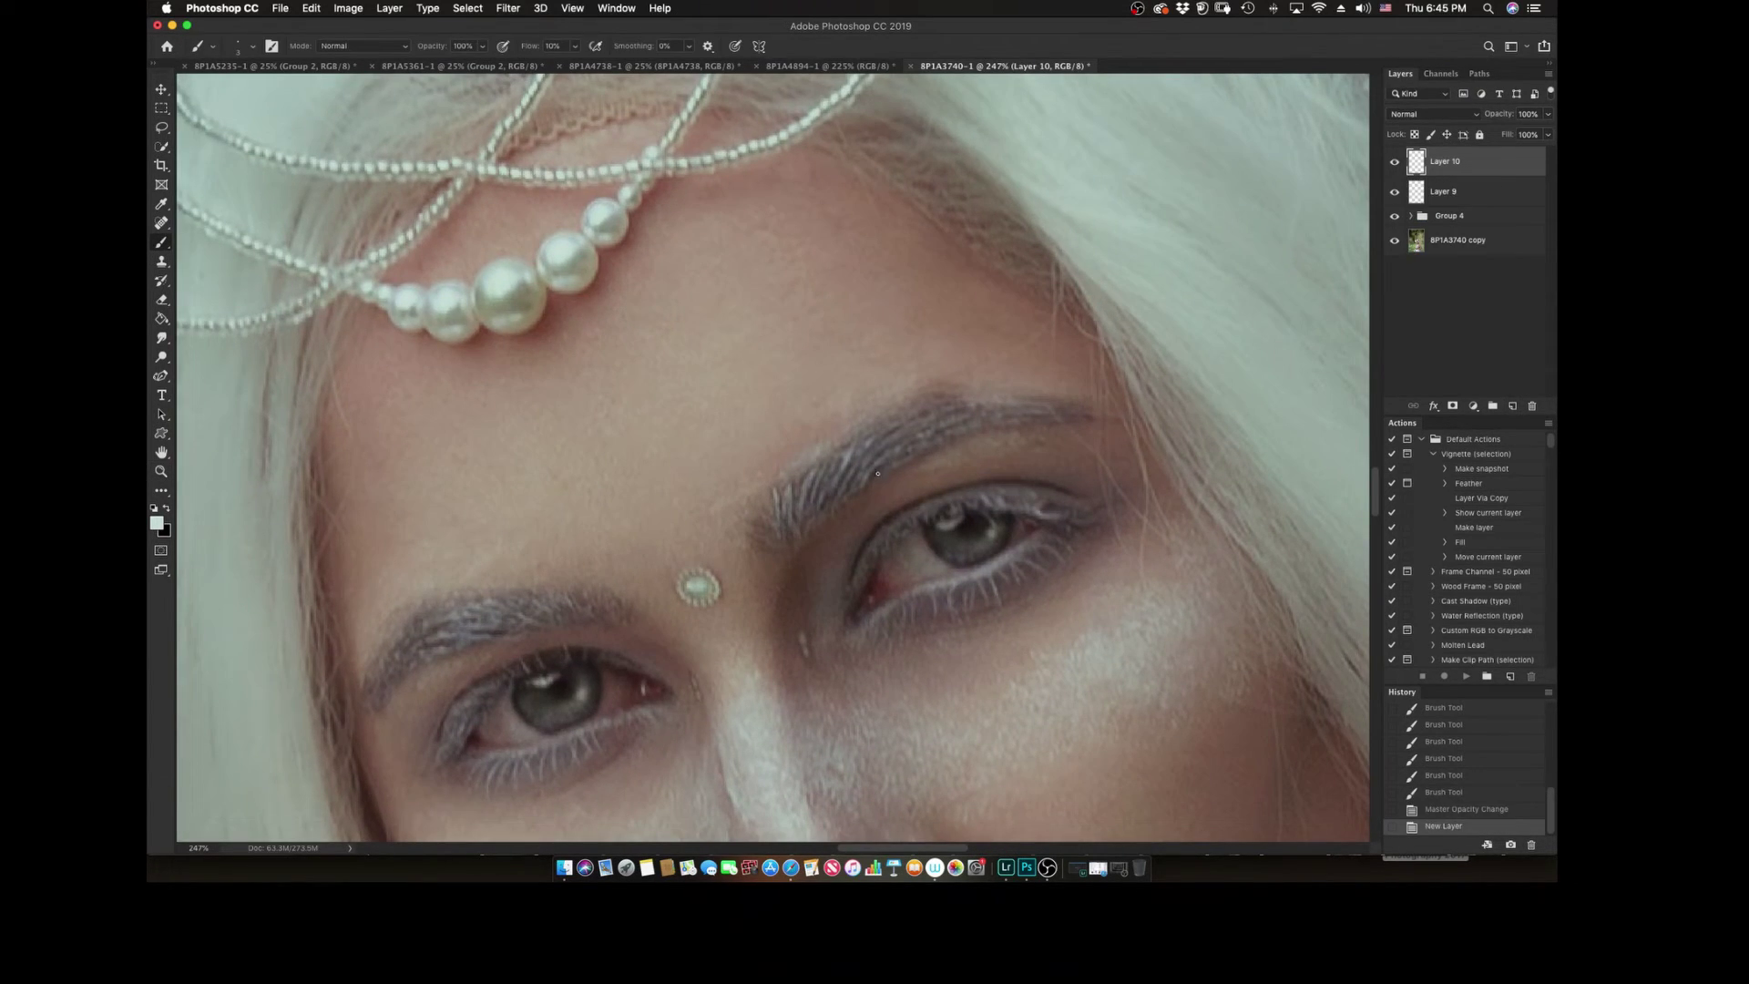
left_click_drag(983, 386, 972, 400)
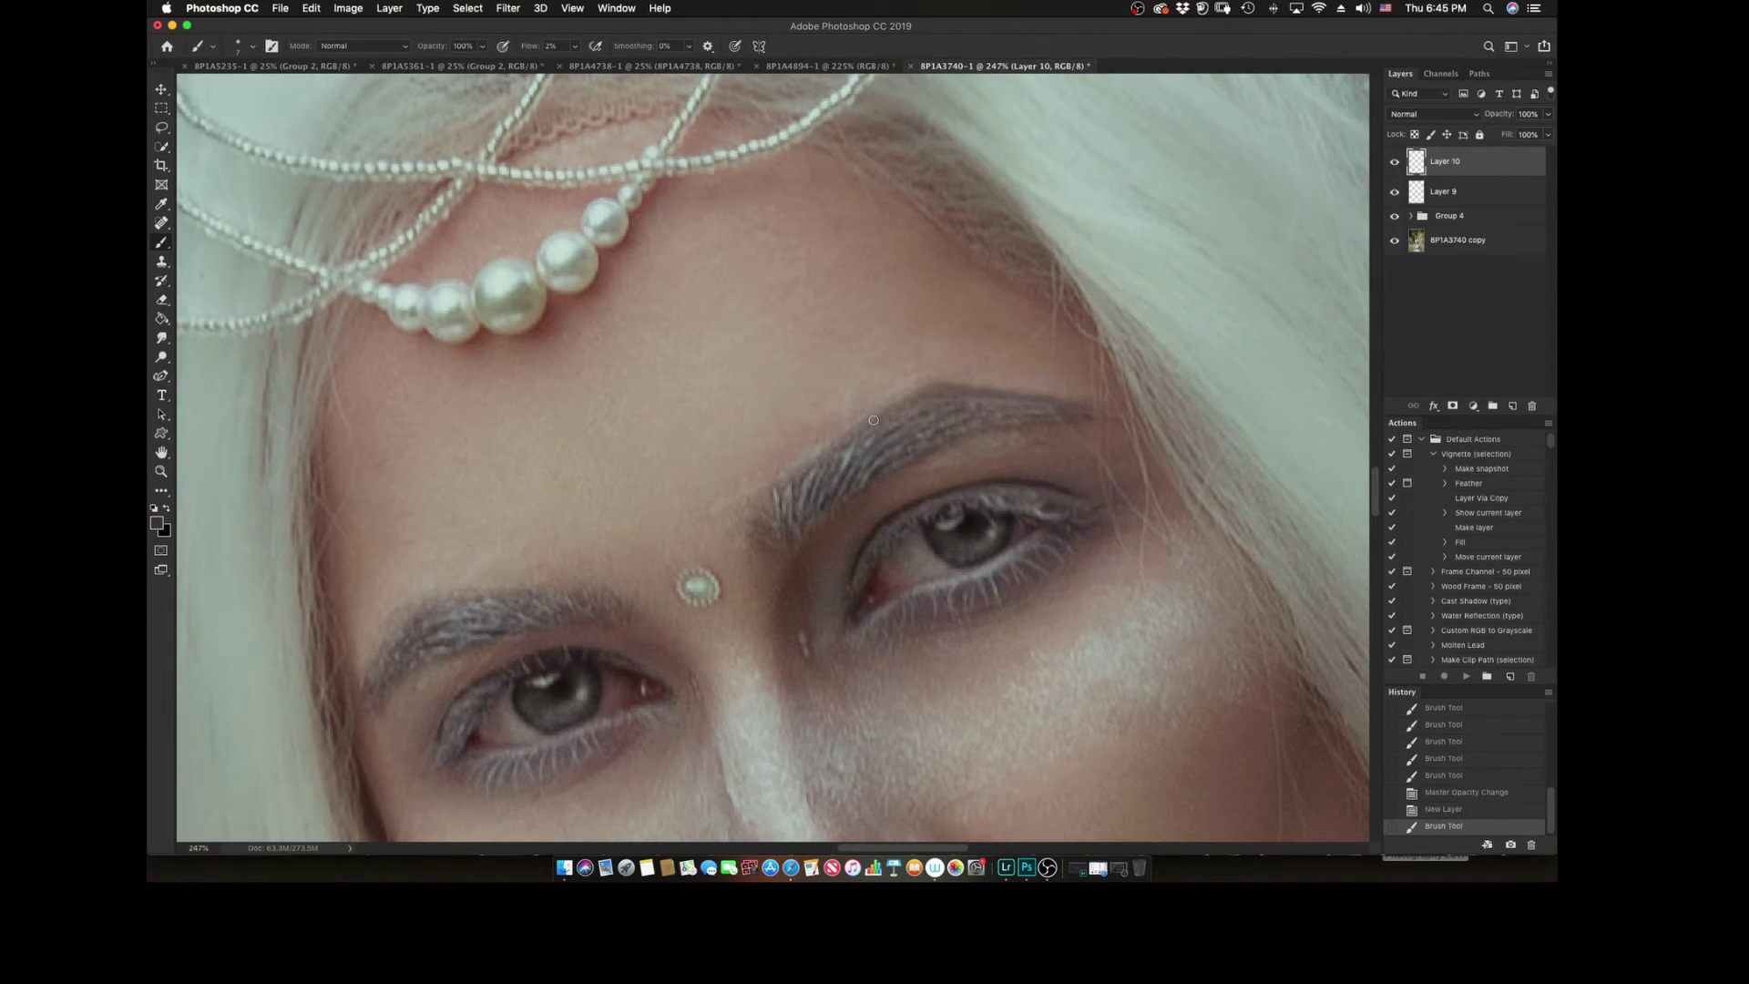
key("z")
key("ctrl+0")
key("7")
key("6")
Step: Paint additional brow hairs on Layer 9
left_click_drag(1448, 161, 1403, 175)
left_click(1408, 164)
left_click_drag(794, 417, 875, 418)
key("b")
left_click(776, 418)
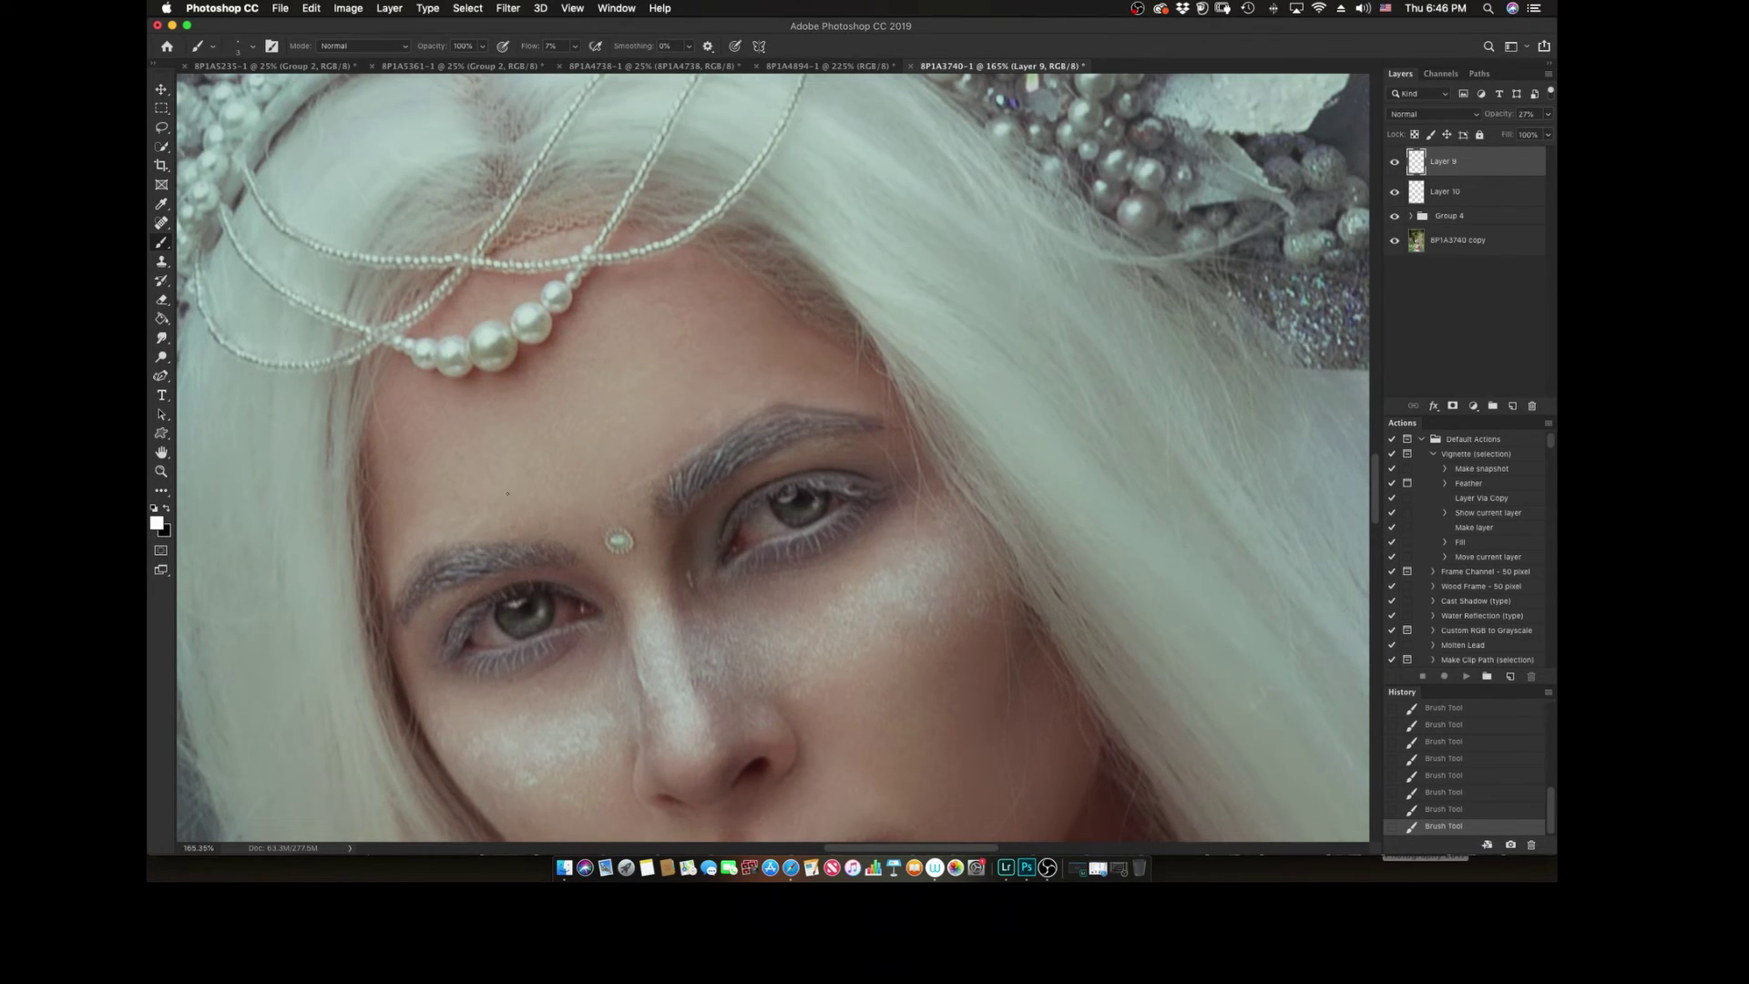
Step: Group eyebrow Layers 9 and 10 into Group 6 and toggle it to compare
key("z")
key("ctrl+0")
left_click(1444, 192, "shift")
key("ctrl+g")
key("ctrl+plus")
left_click(1394, 156)
key("ctrl+shift+alt+n")
Step: Paint soft low-flow brightening over the face and around the right eyebrow
key("b")
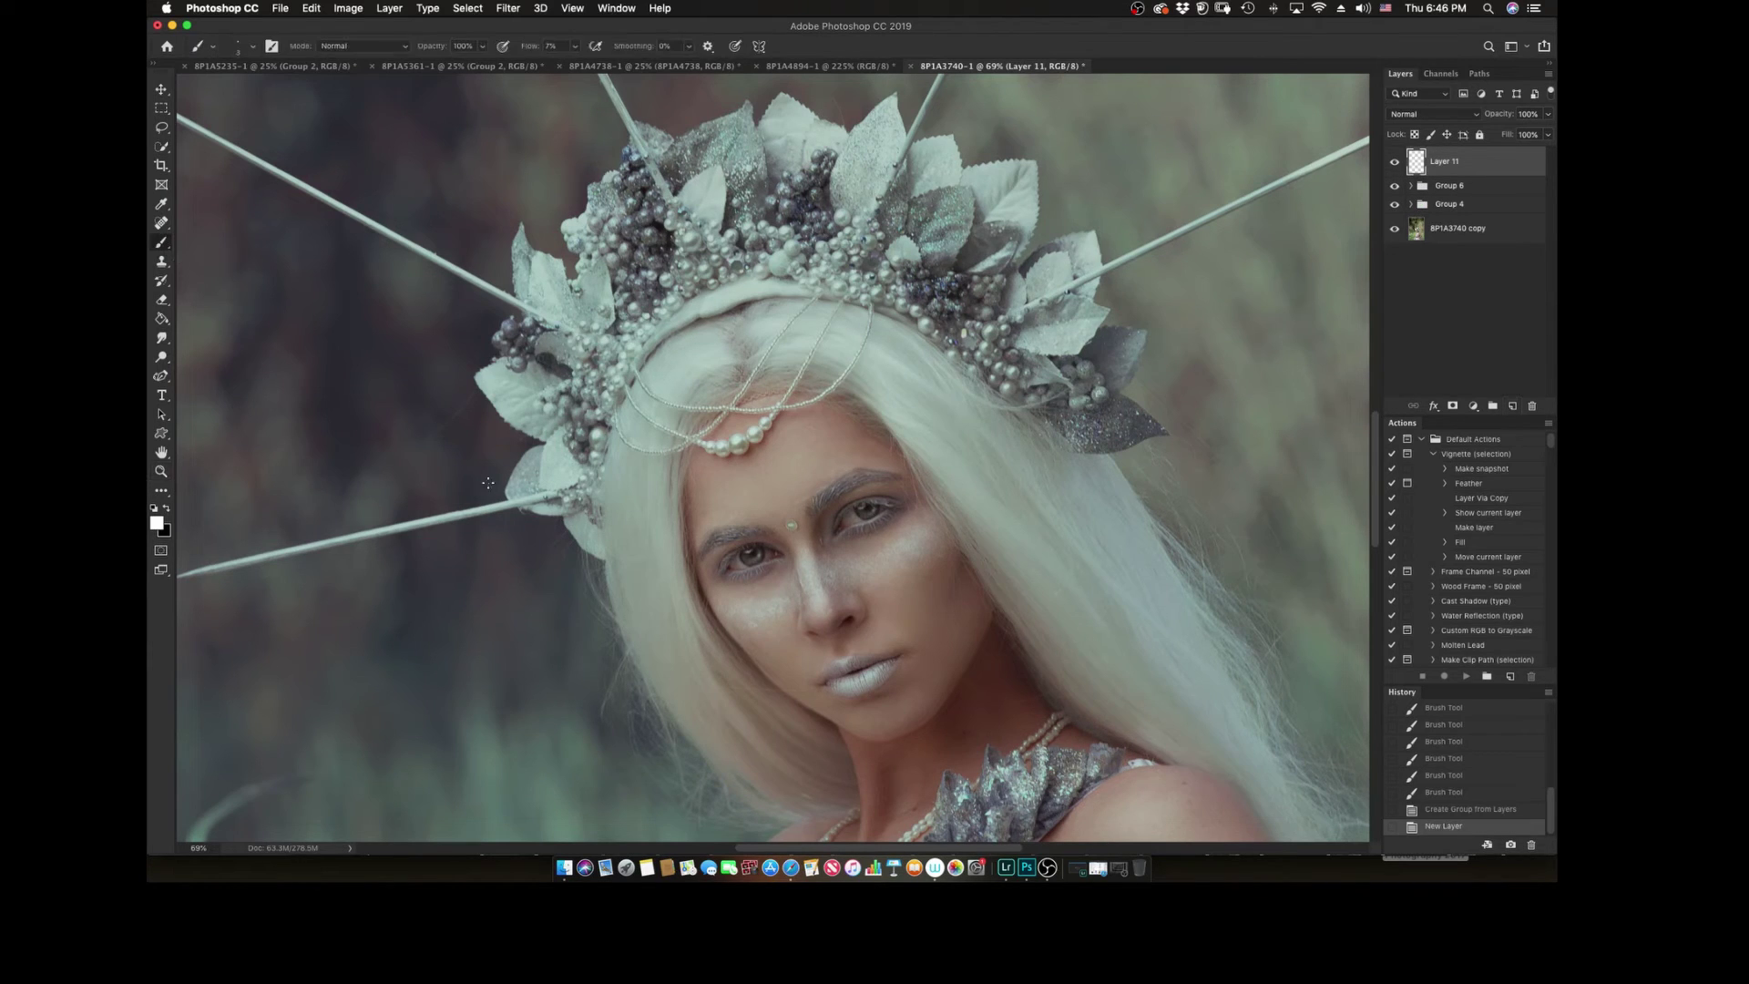
left_click_drag(911, 545, 888, 533)
mouse_move(897, 524)
left_mouse_down()
mouse_move(875, 555)
mouse_move(906, 546)
left_mouse_up()
key("shift+0")
key("shift+3")
left_click_drag(824, 601, 715, 611)
left_click_drag(875, 486, 897, 488)
key("bracketleft")
key("bracketleft")
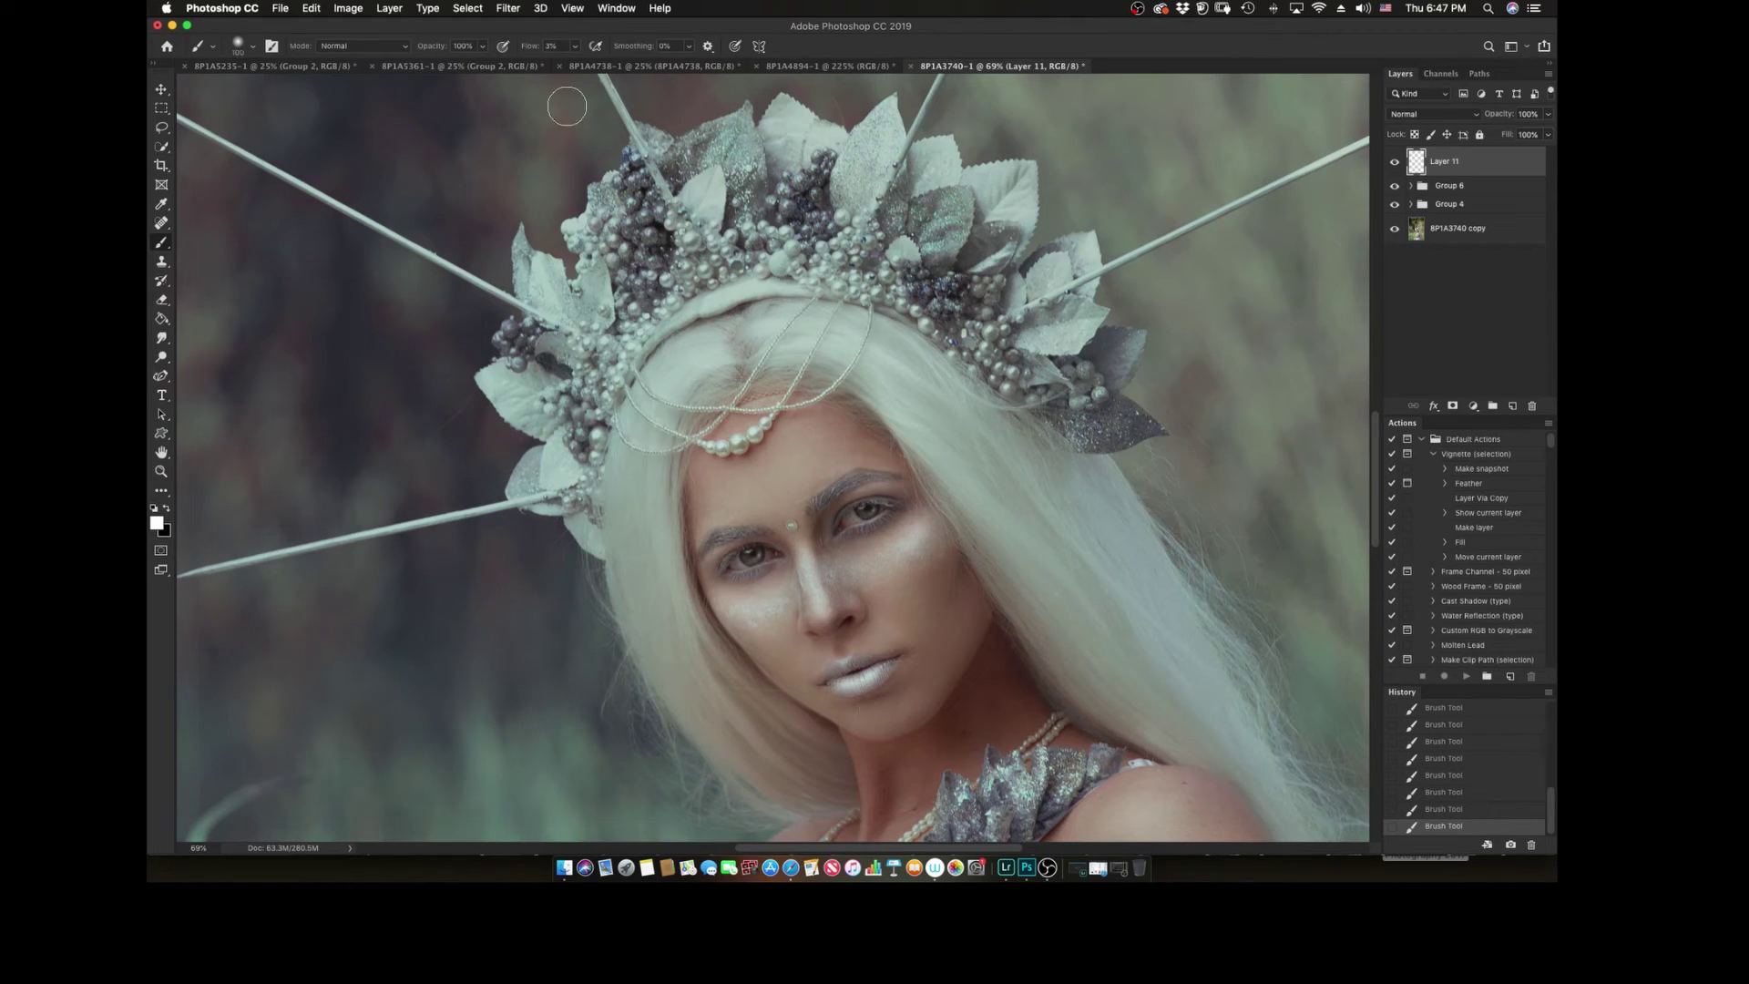
key("bracketleft")
key("bracketleft")
key("bracketleft")
key("shift+0")
key("shift+1")
Step: Lightly brighten the chin and lips, then clone-stamp the upper lip edge smooth
left_click_drag(793, 710, 893, 720)
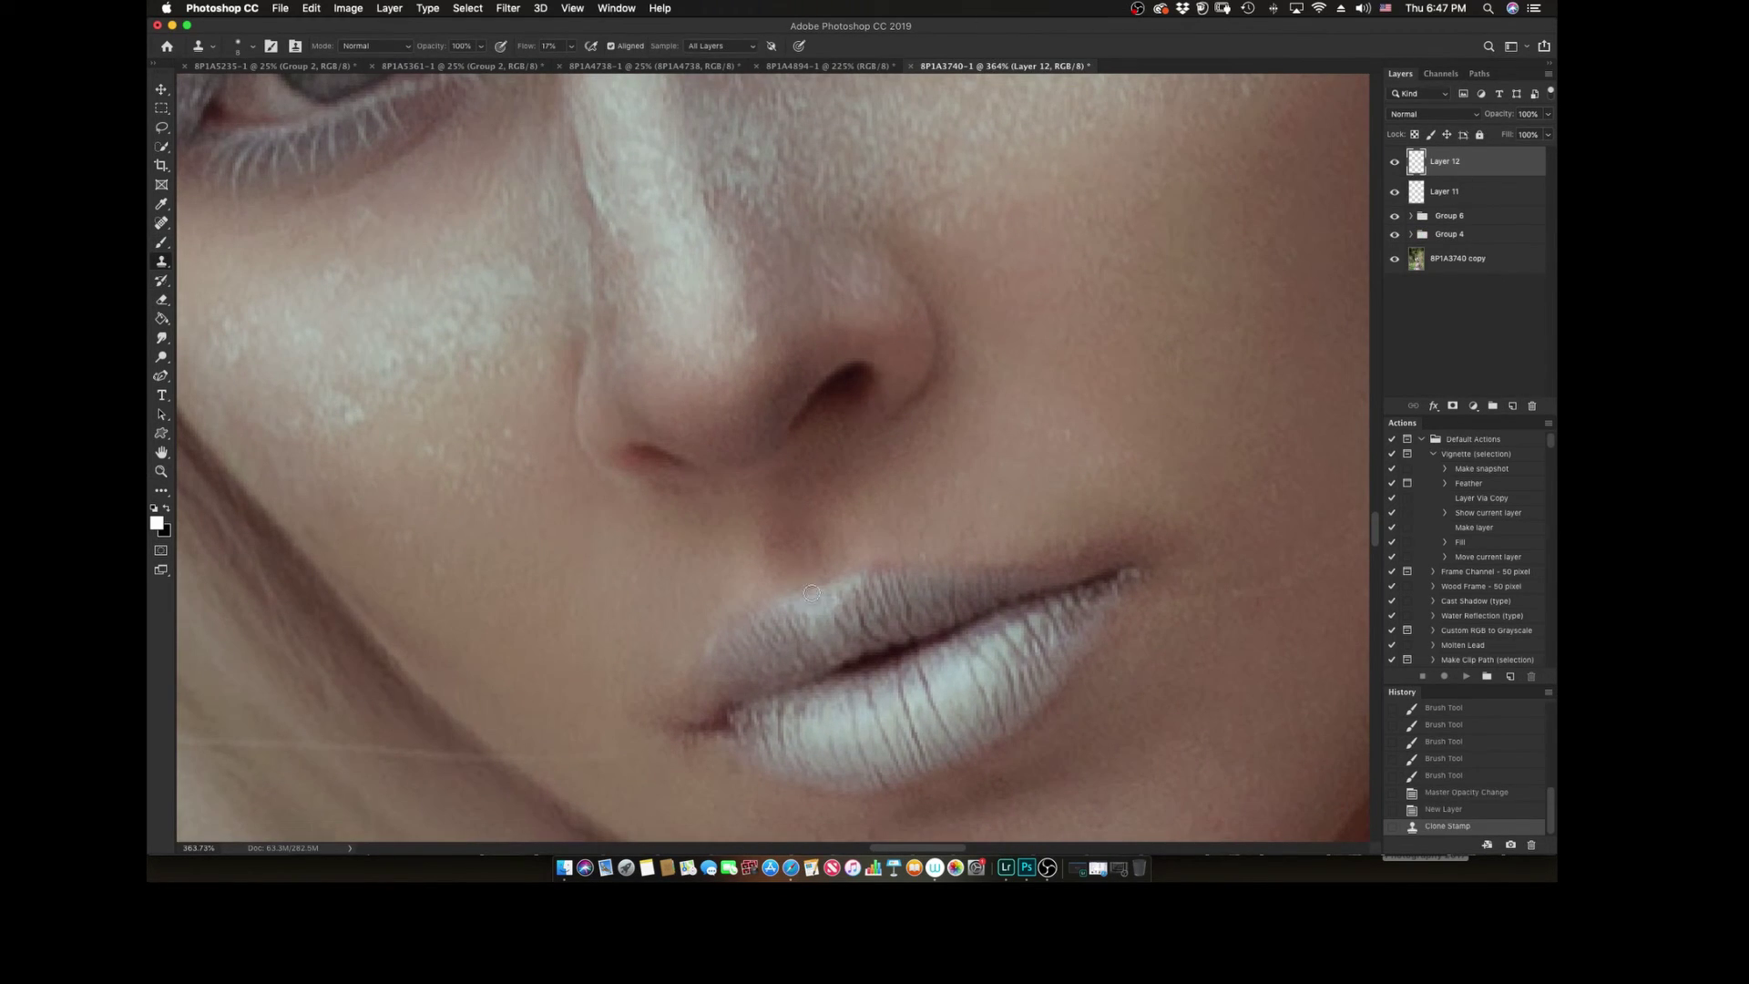
left_click(803, 593)
left_click(845, 576)
left_click(819, 574)
left_click(791, 576)
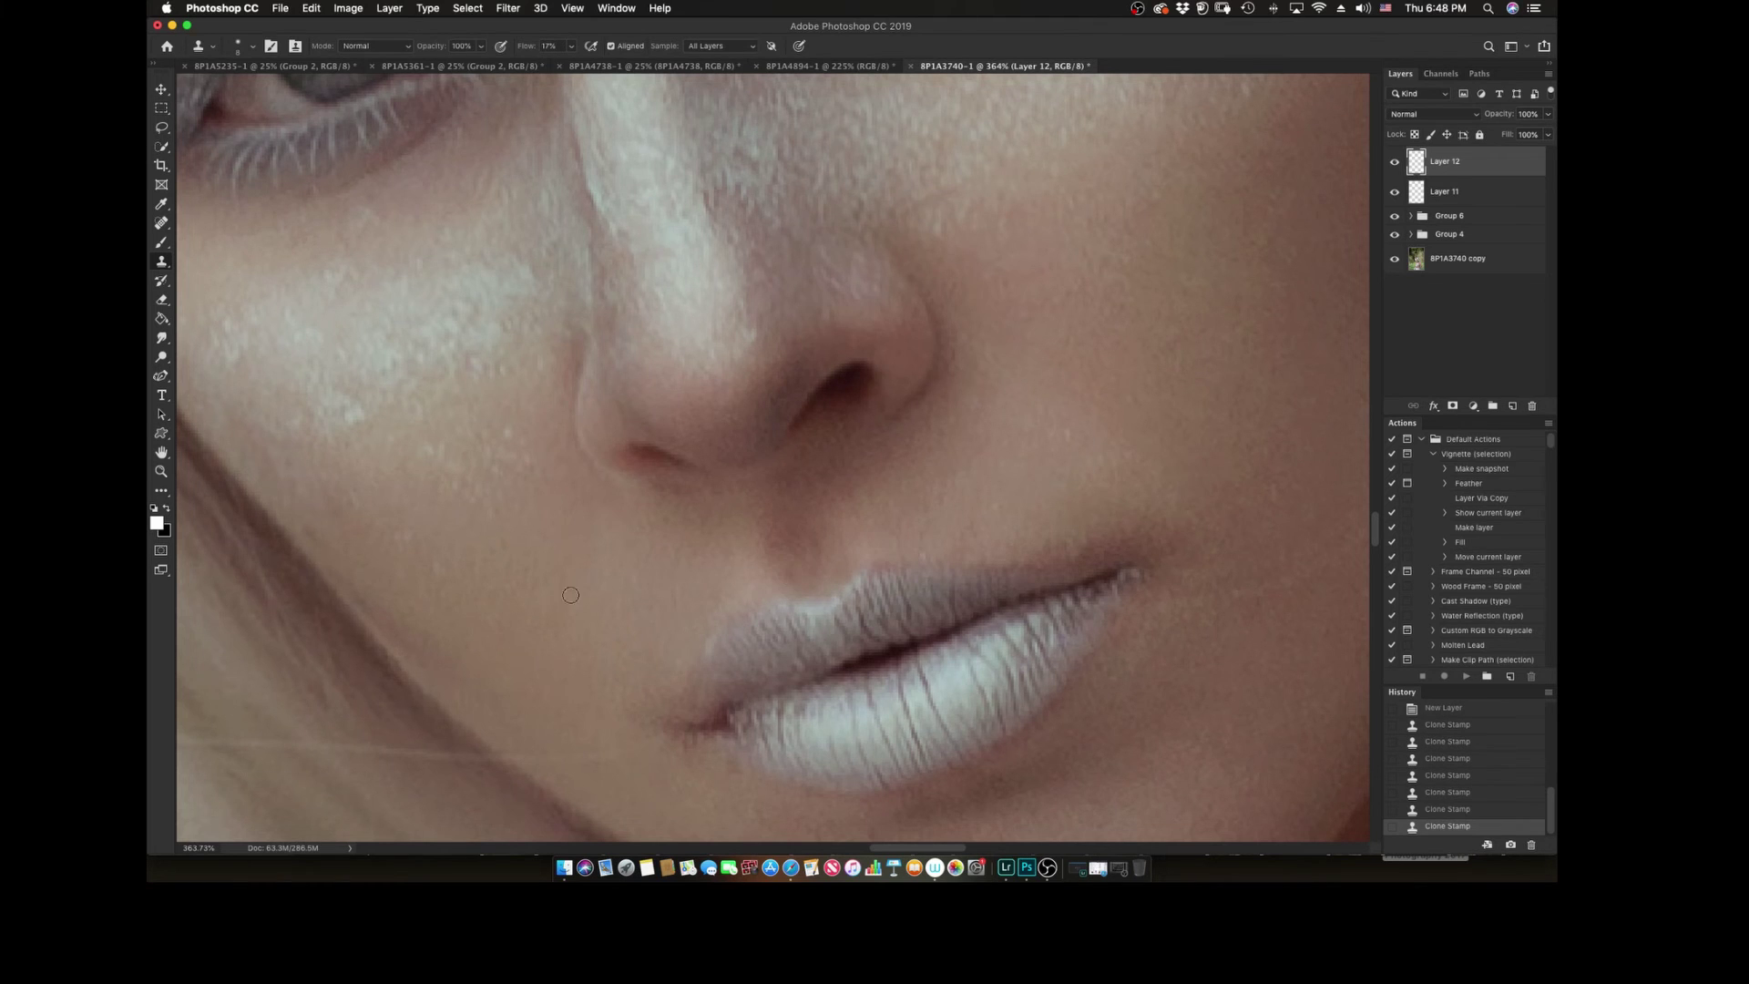
key("z")
left_click_drag(1011, 419, 820, 419)
Step: Move the brightening and lip cleanup layers into Group 4
left_click(1448, 234)
left_click_drag(1451, 244, 1432, 224)
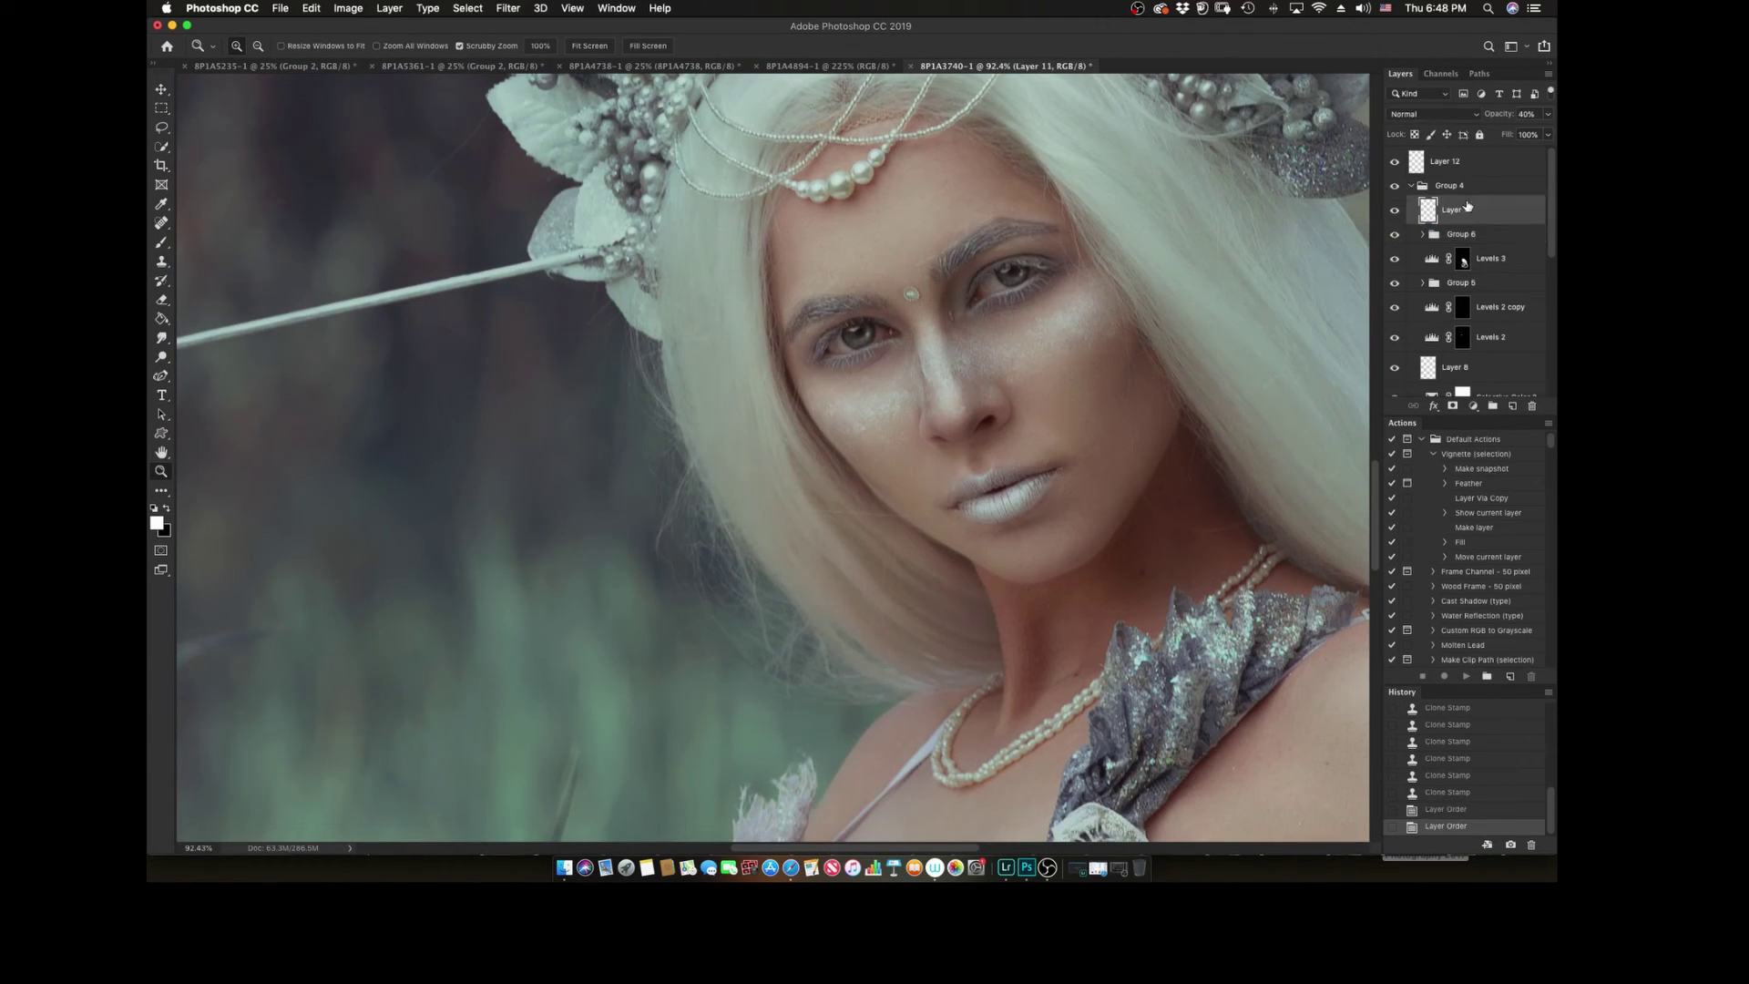
left_click(1410, 234)
left_click_drag(1321, 440, 1207, 440)
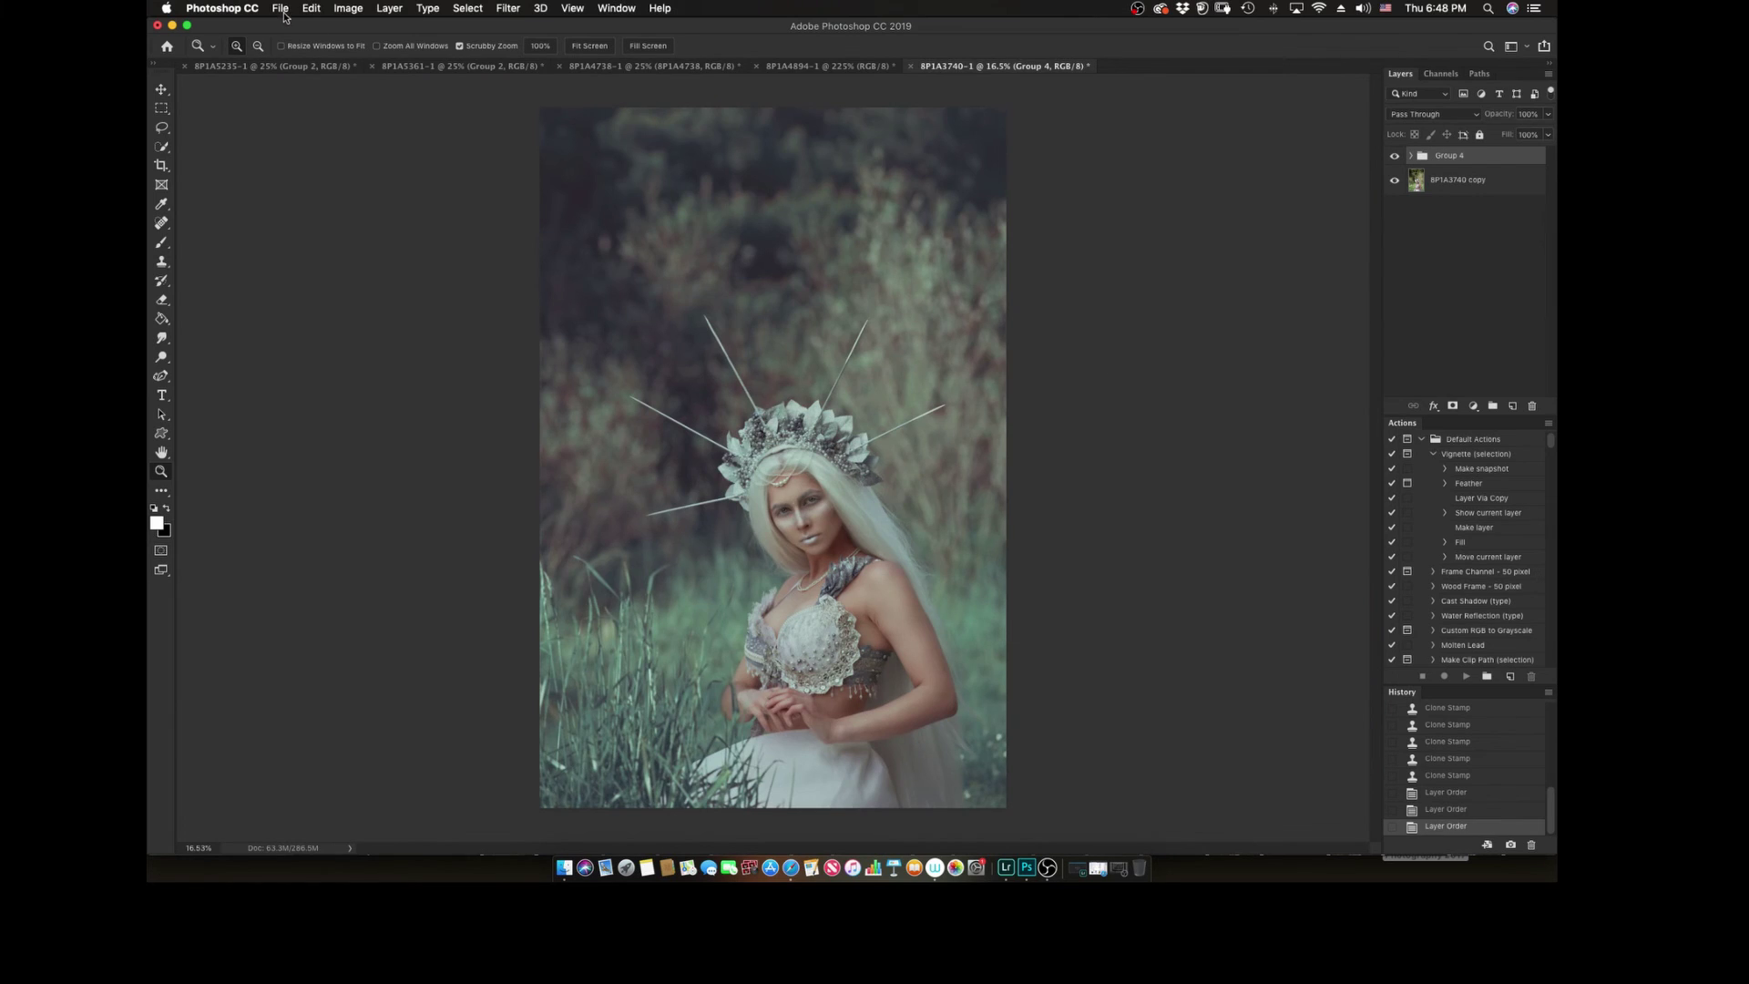